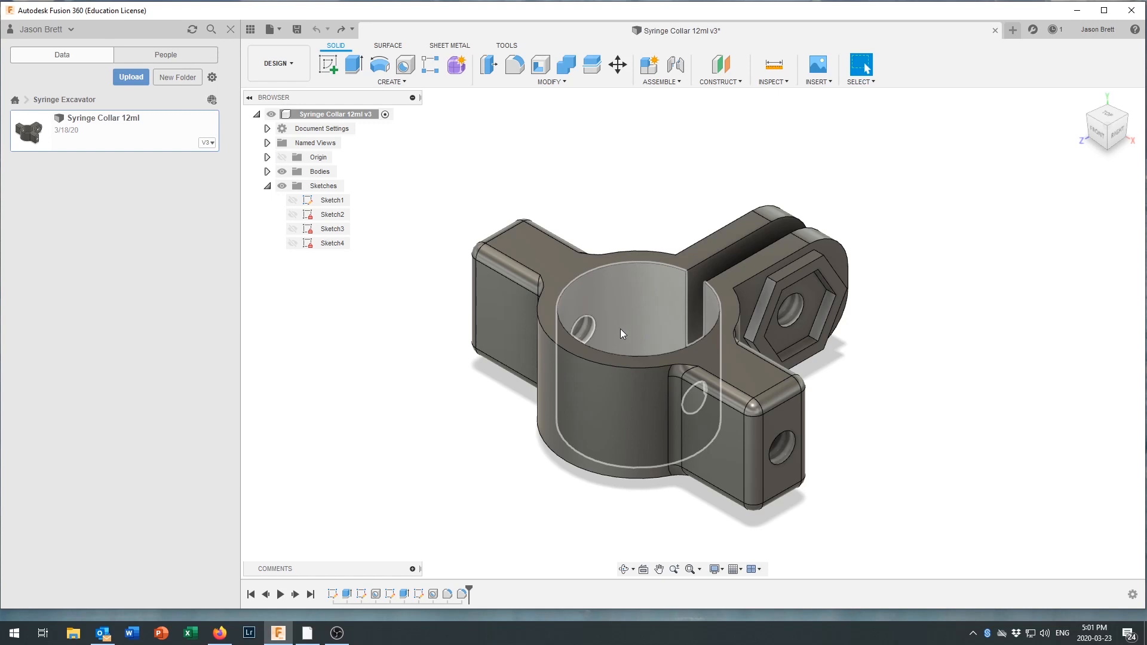
Edit the collar's first sketch and set the inner circle's diameter to 24 mm.
double_click(333, 596)
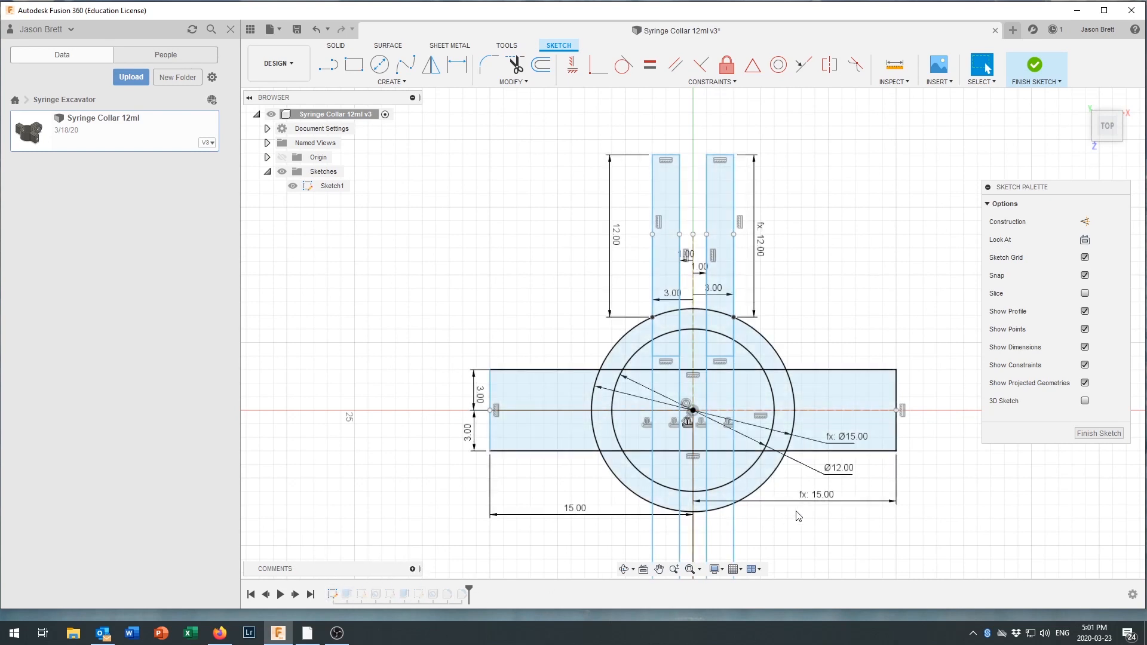
double_click(840, 472)
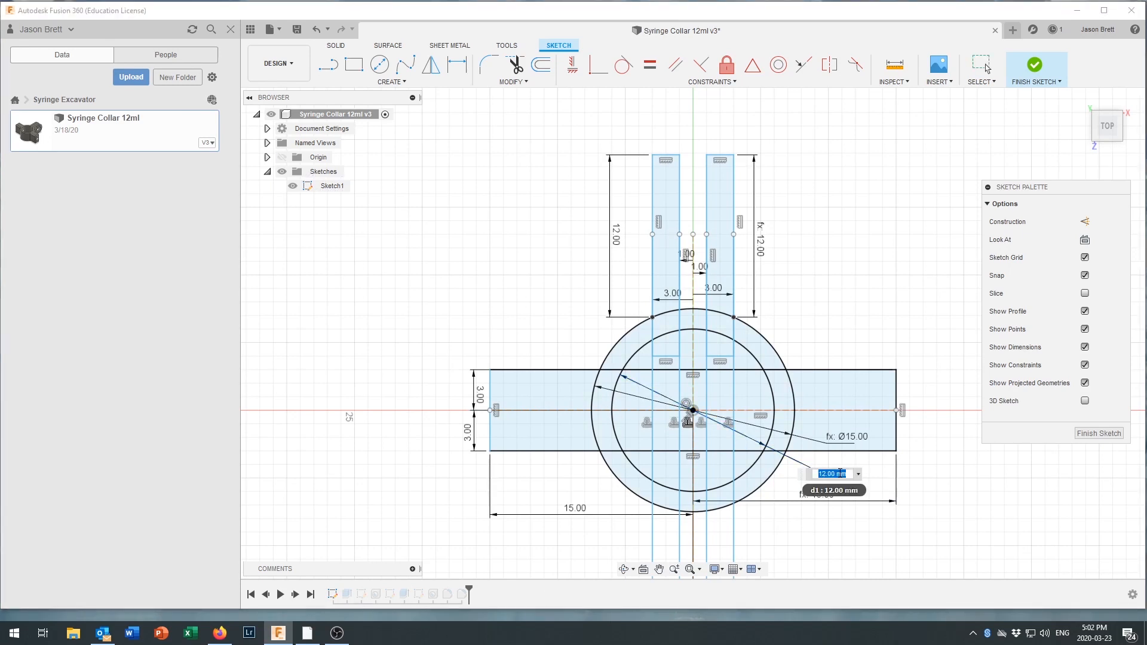
type("24")
key("Return")
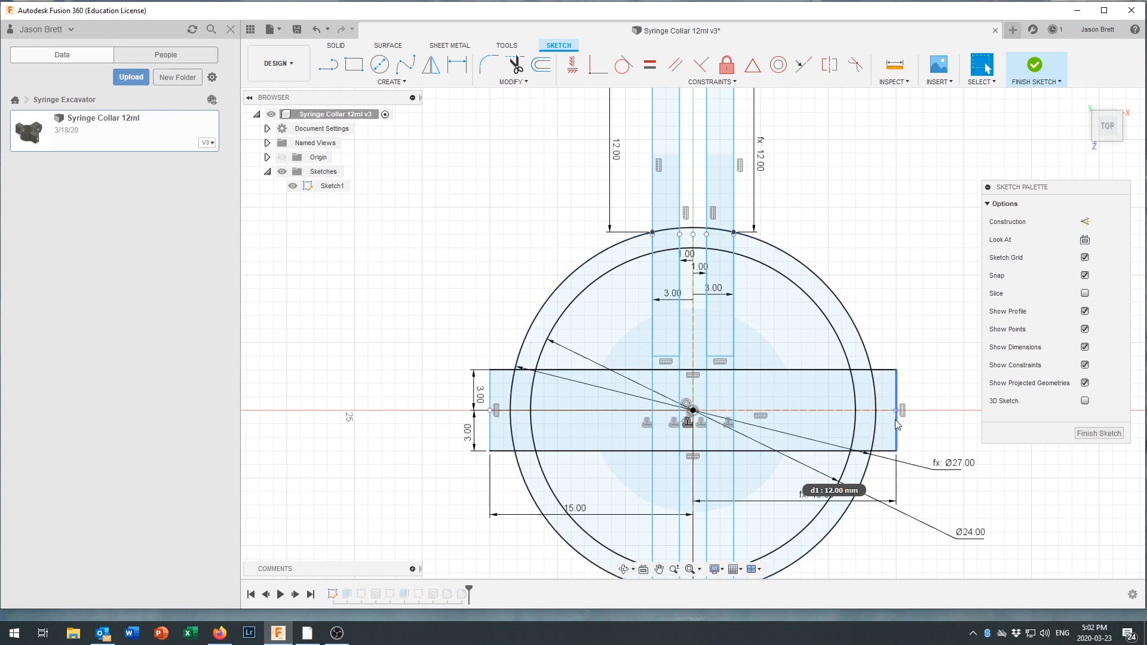
Set the side arm length from the collar's centre to 25 mm and finish the sketch.
double_click(577, 510)
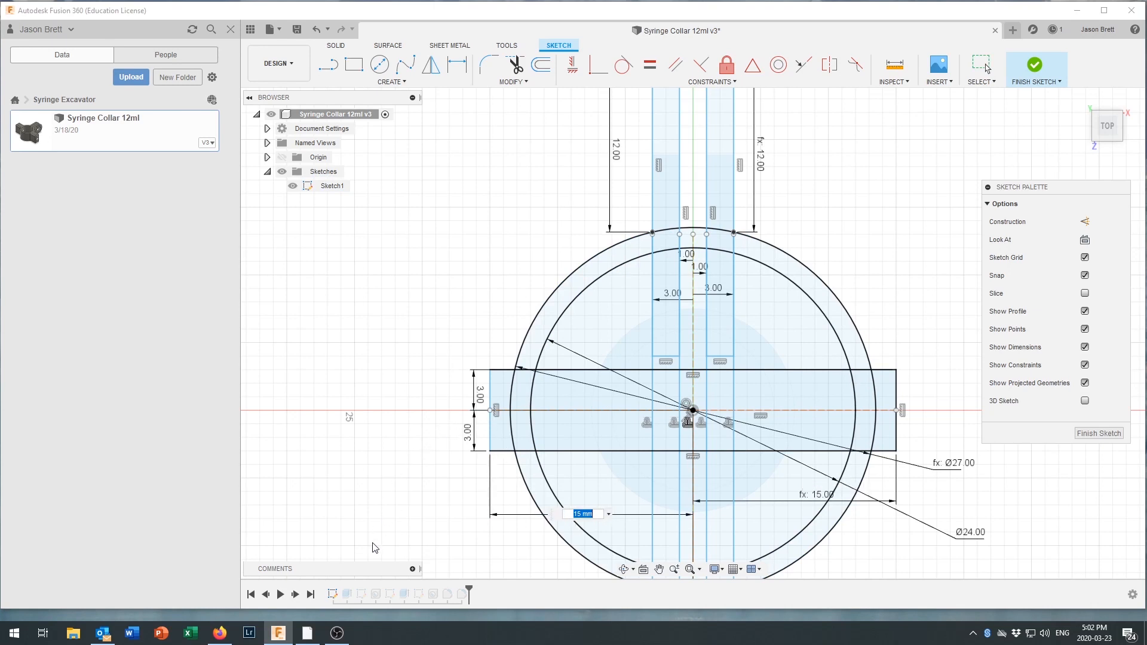
type("25")
key("Return")
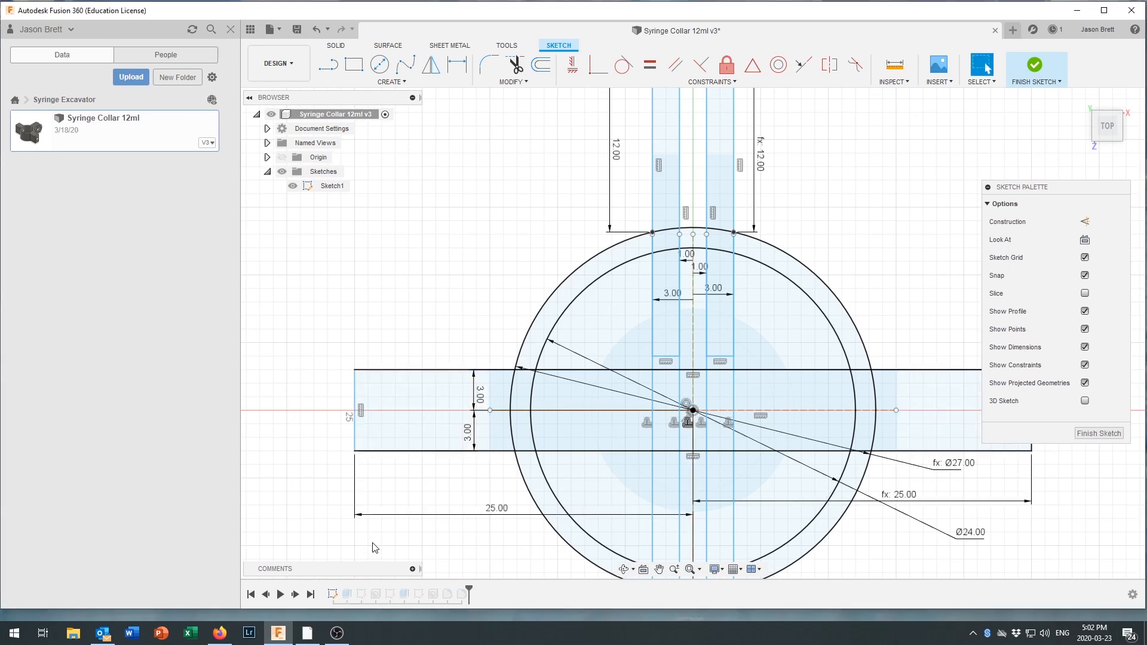
left_click(1035, 70)
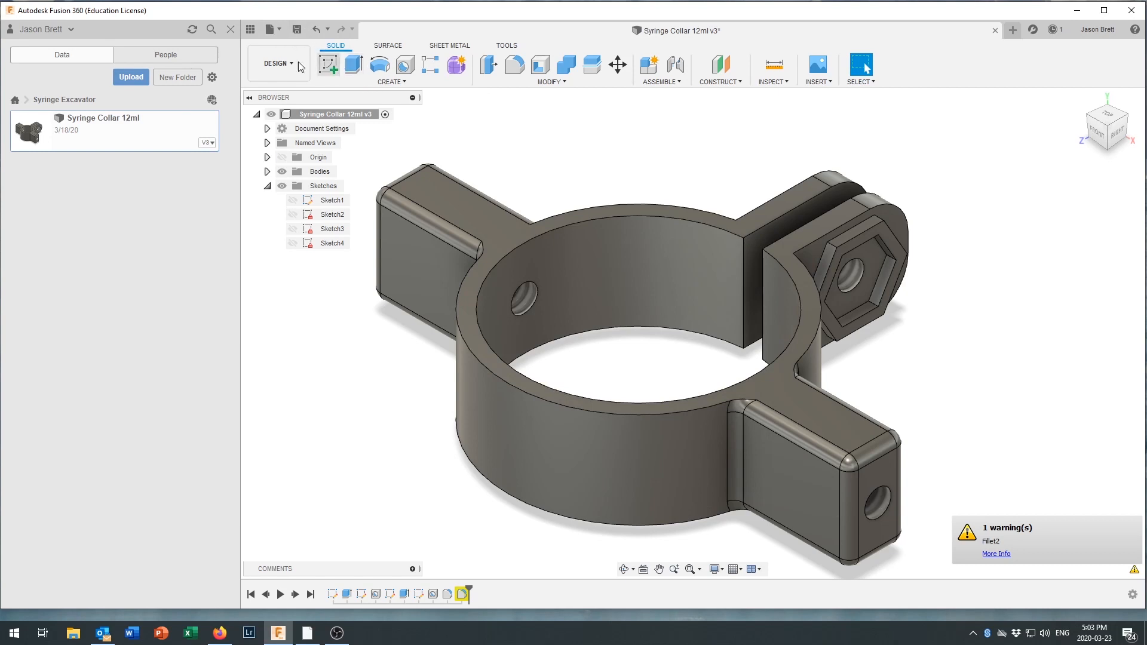
Convert the collar body to a high-refinement 3D print mesh with preview, without sending it to a print utility.
left_click(509, 46)
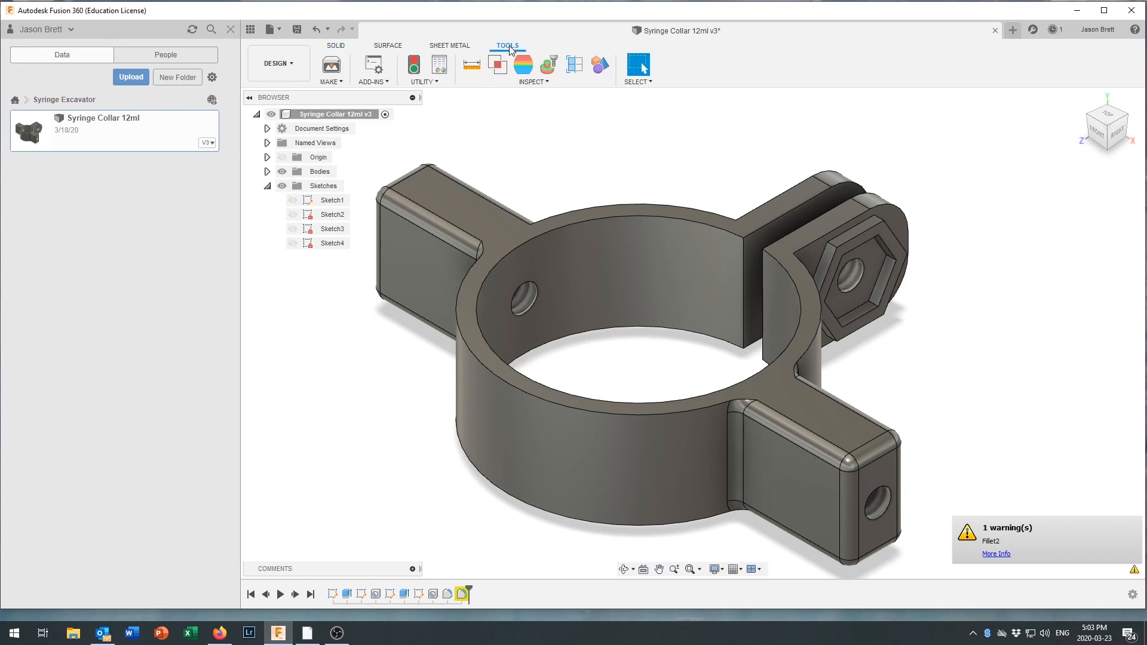
left_click(333, 66)
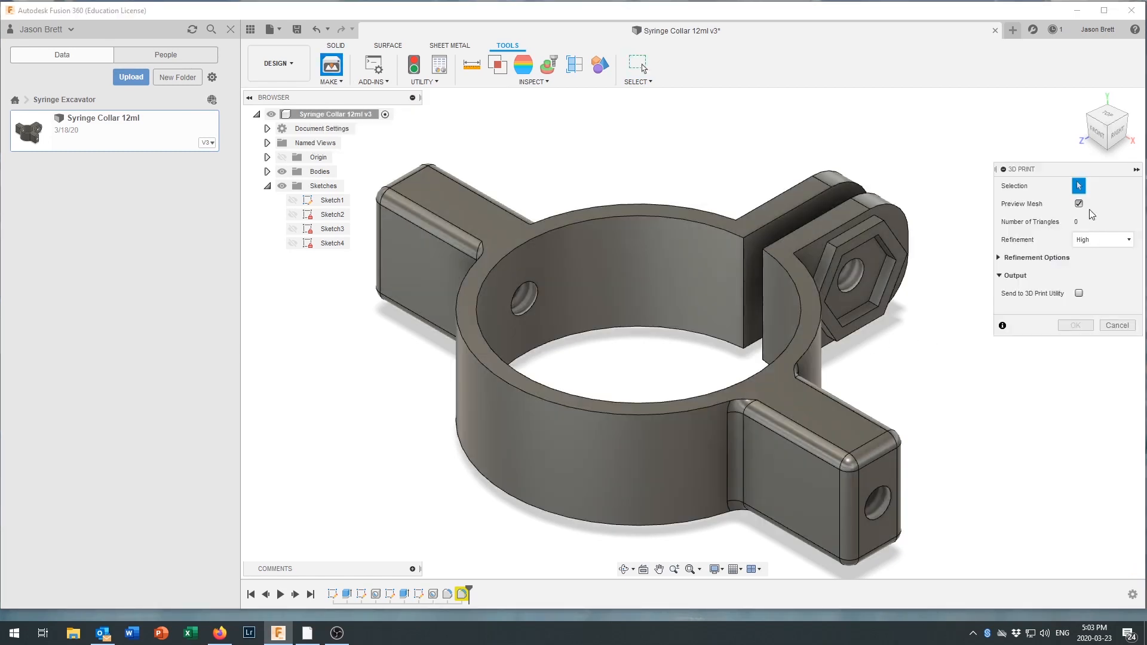
left_click(820, 234)
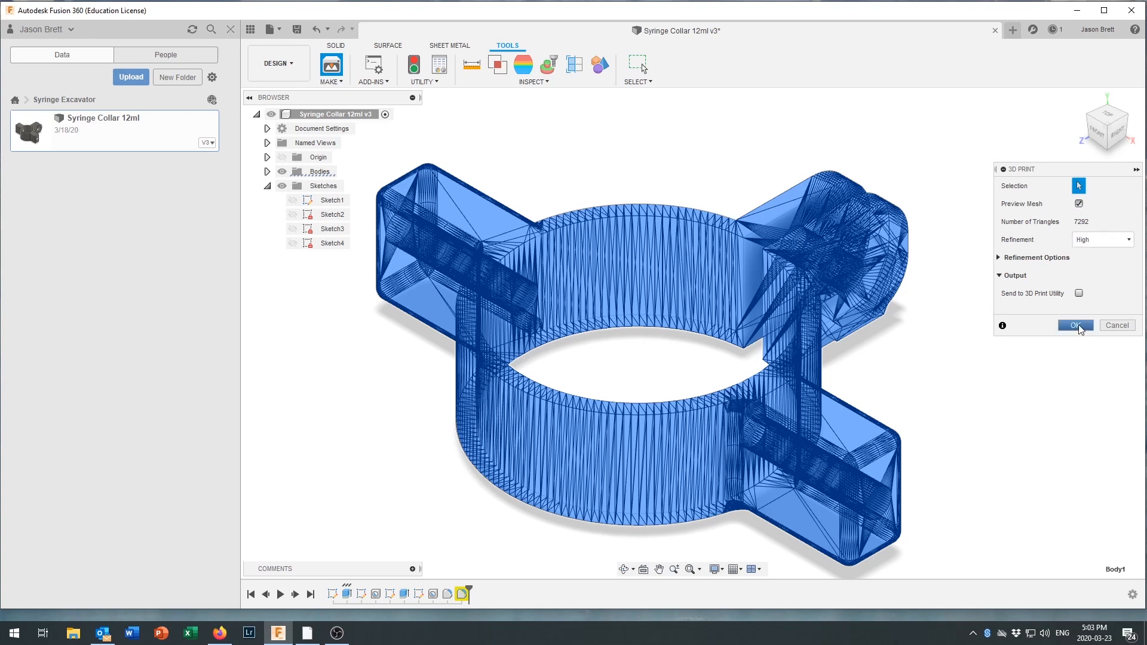
left_click(1076, 326)
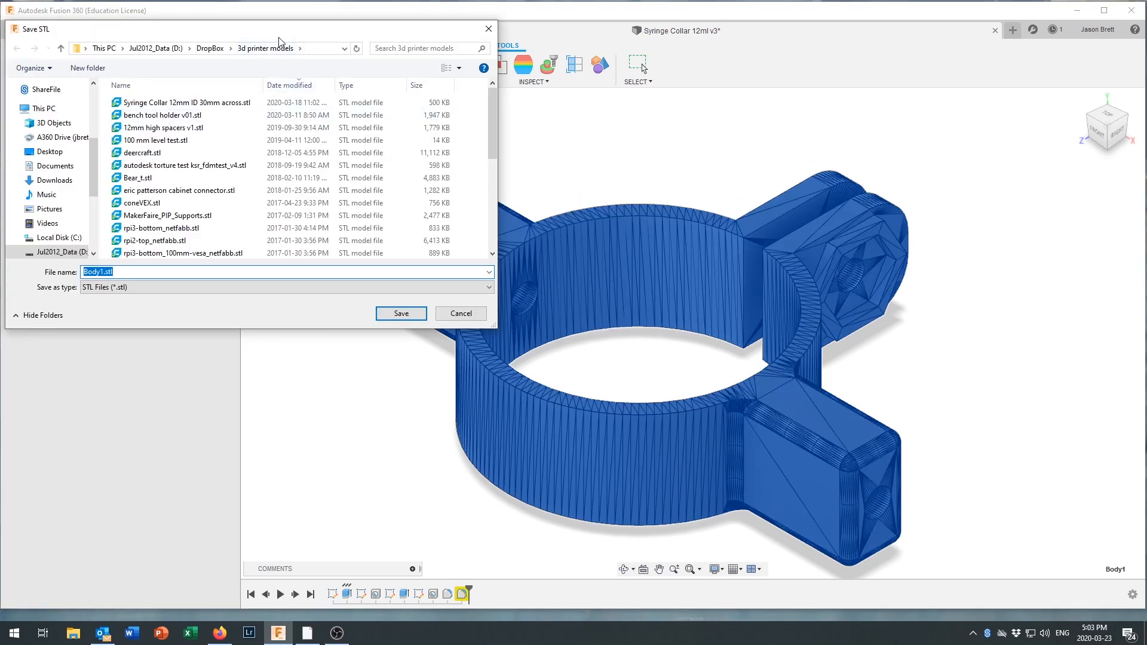
Save the STL in the 3d printer models folder as "jb syringe clamp 30ml.stl".
left_click(302, 49)
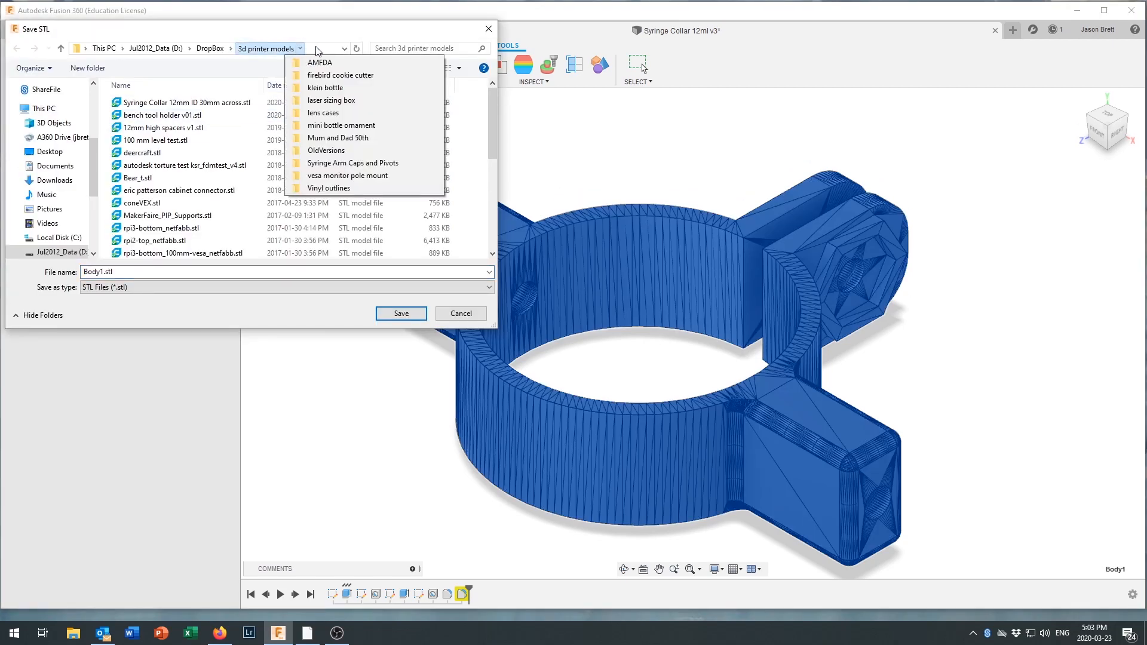
left_click(318, 50)
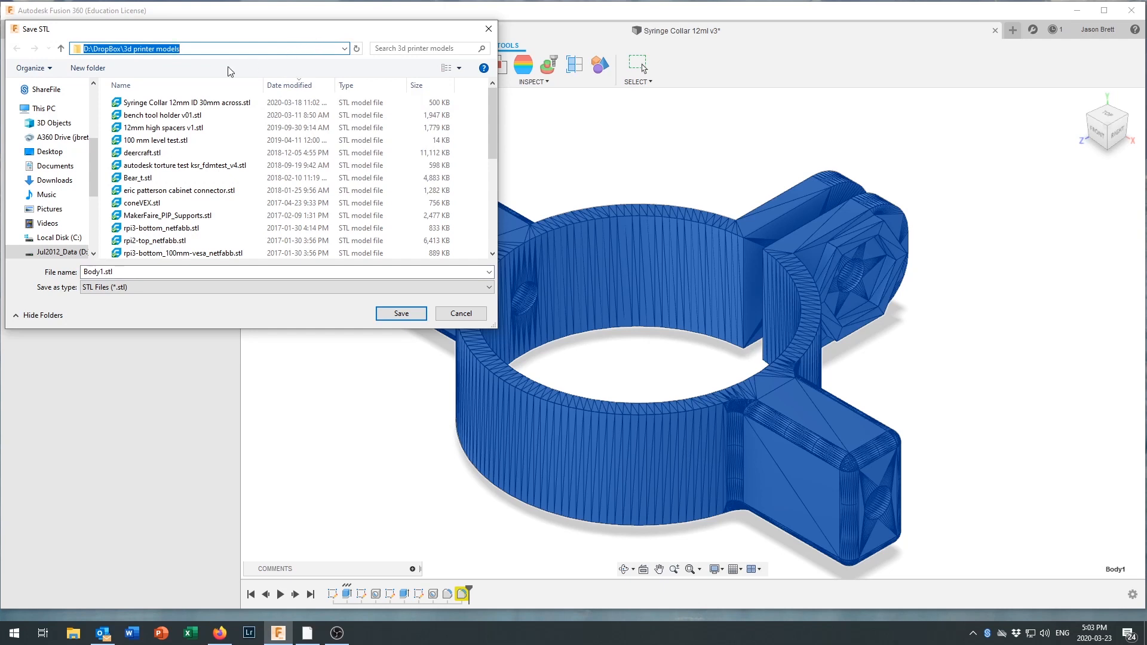
left_click(105, 272)
left_click(104, 272)
double_click(104, 272)
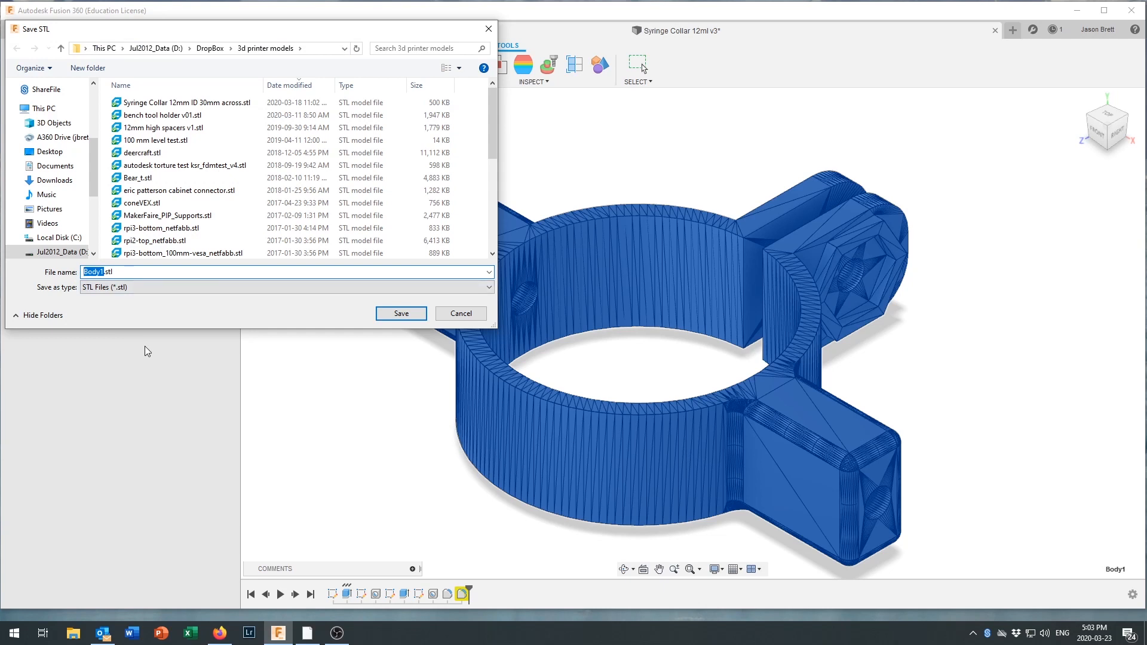
type("jb syringe clamp 30ml")
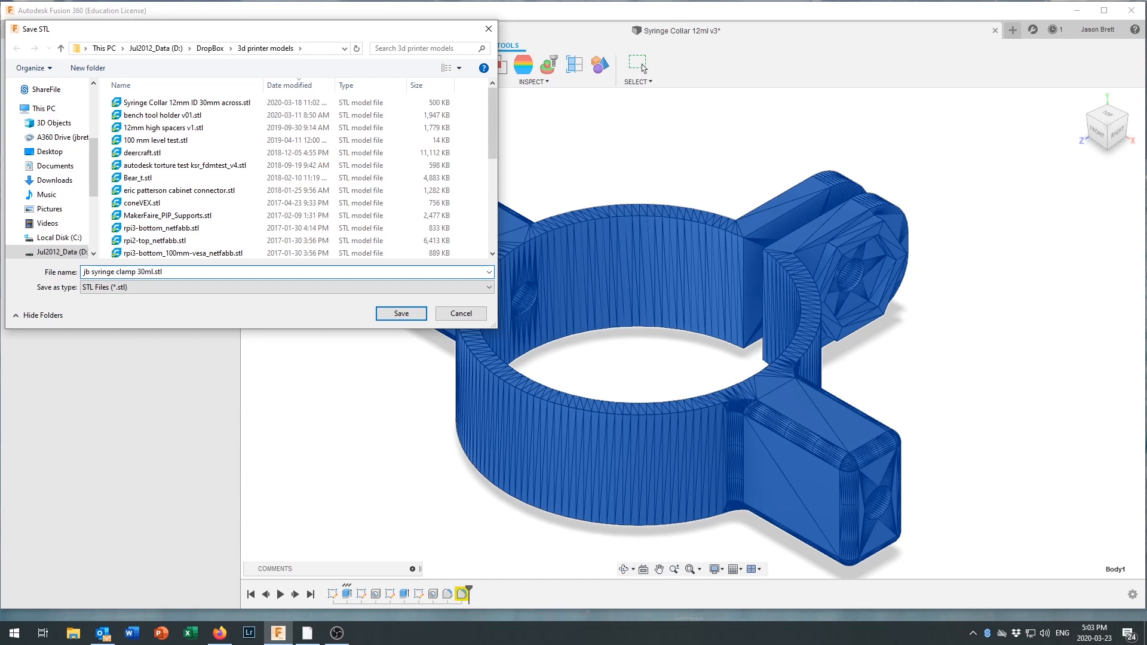
key("Return")
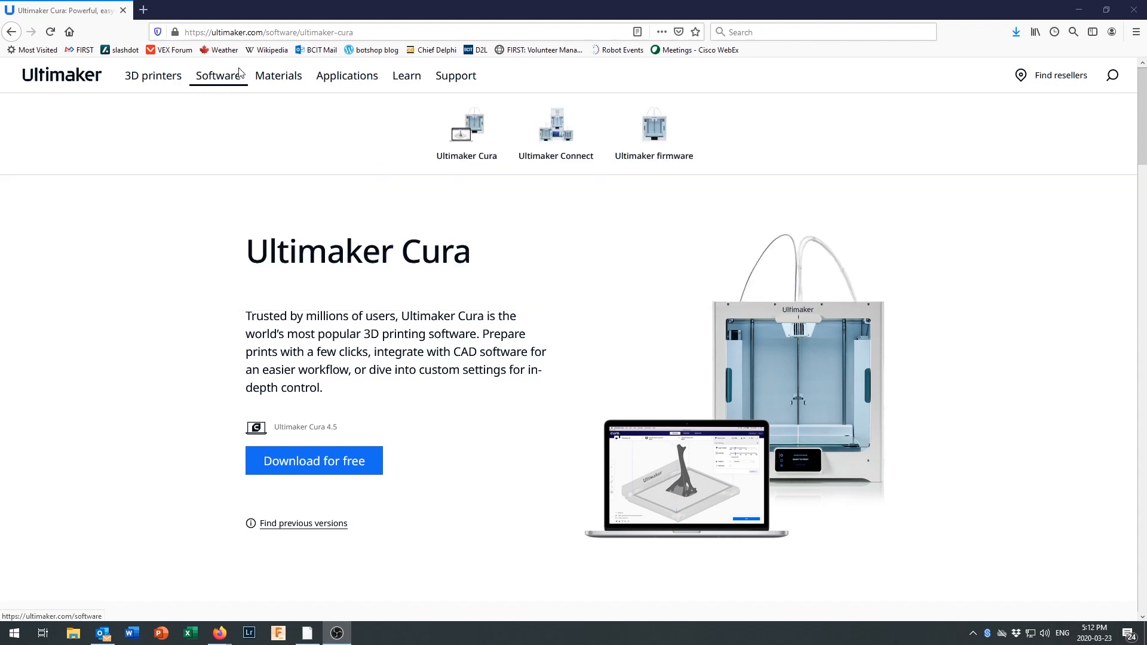
In Firefox, download the Ultimaker Cura 4.5 installer for 64-bit Windows from the Ultimaker website and save the file.
mouse_move(232, 85)
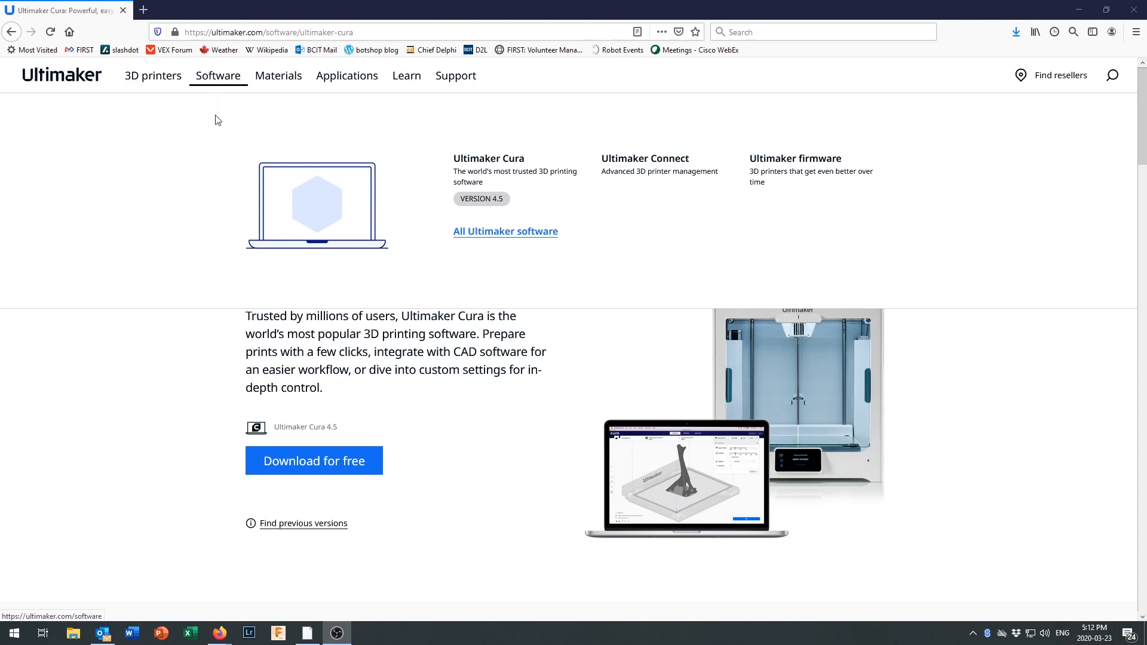
left_click(486, 200)
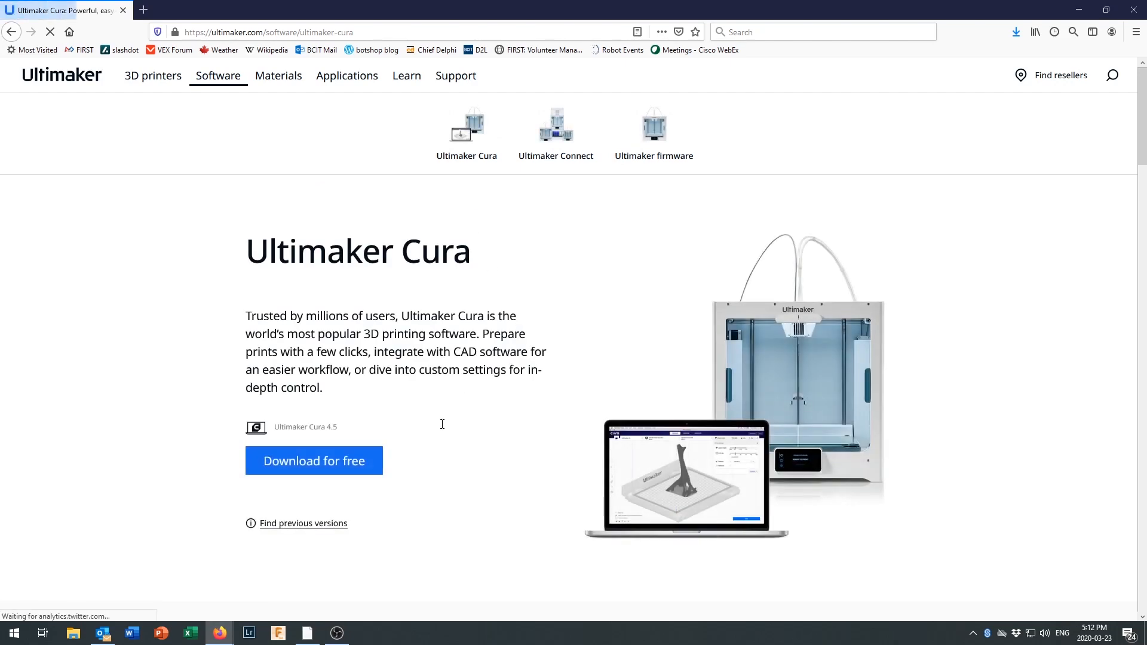
scroll(411, 435, "down", 3)
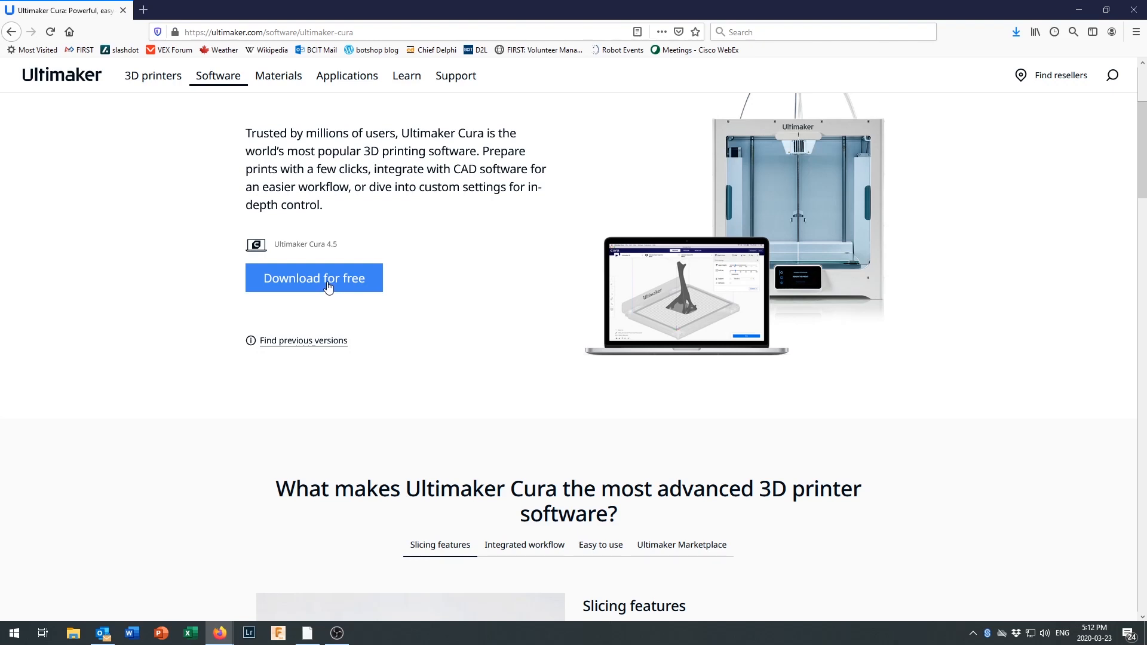
left_click(328, 287)
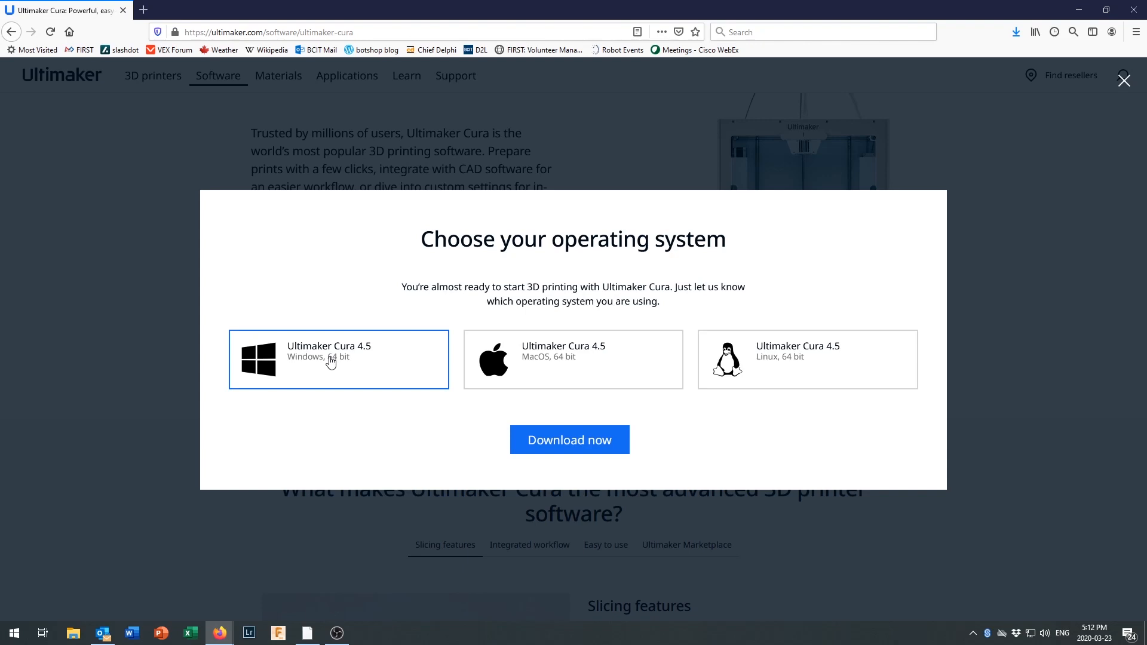
left_click(573, 447)
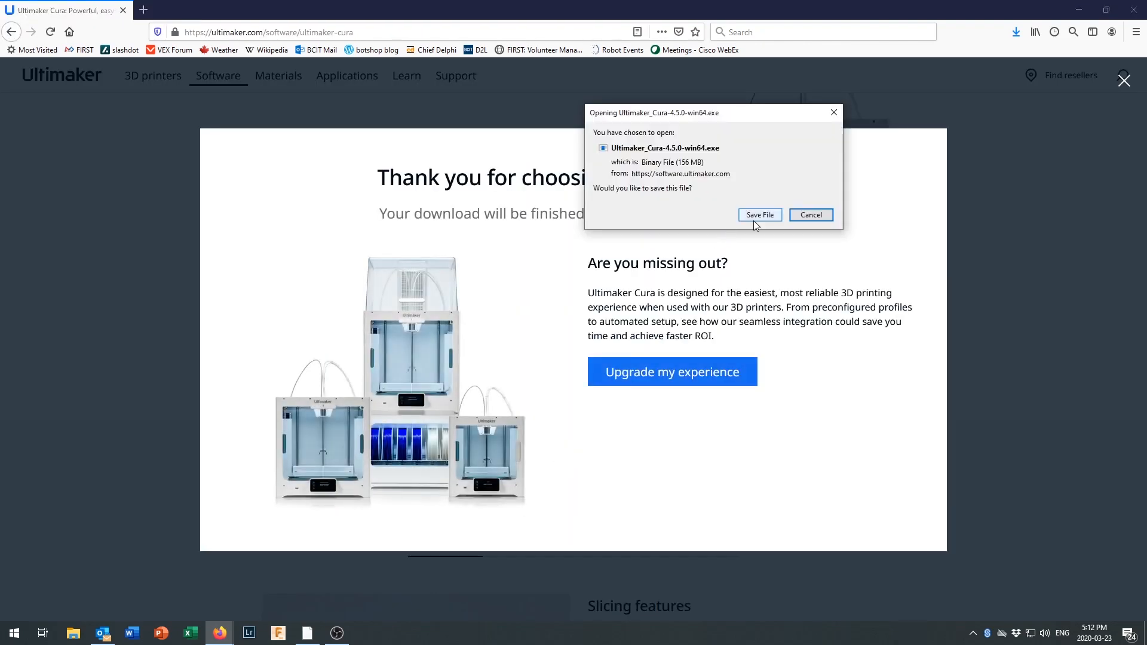
left_click(758, 216)
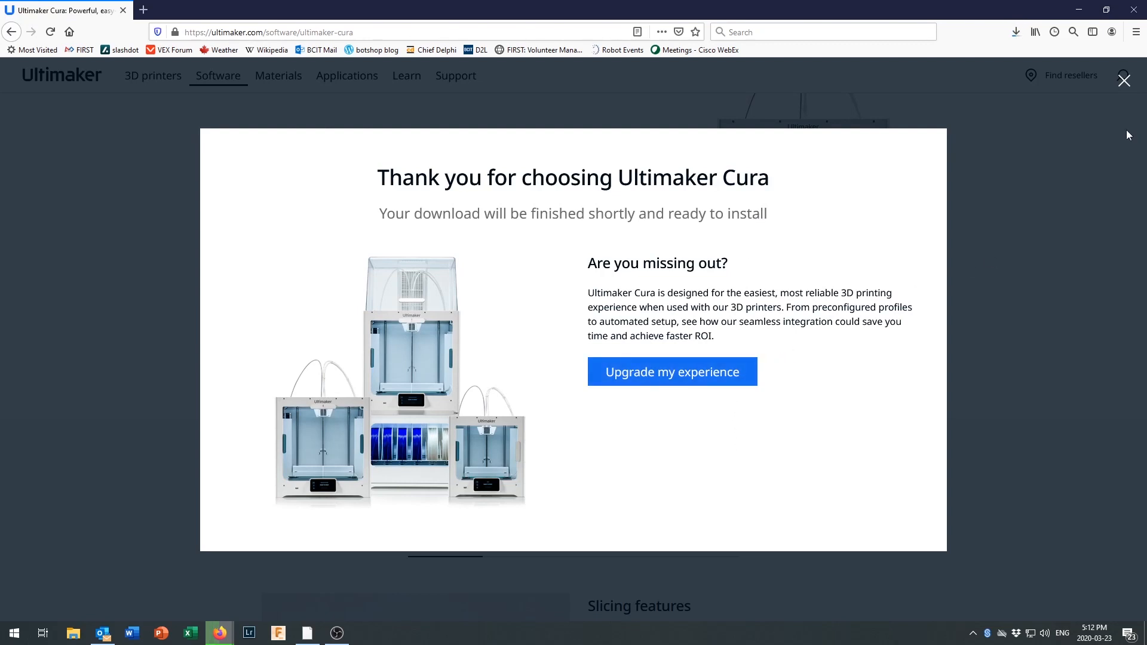
left_click(1126, 84)
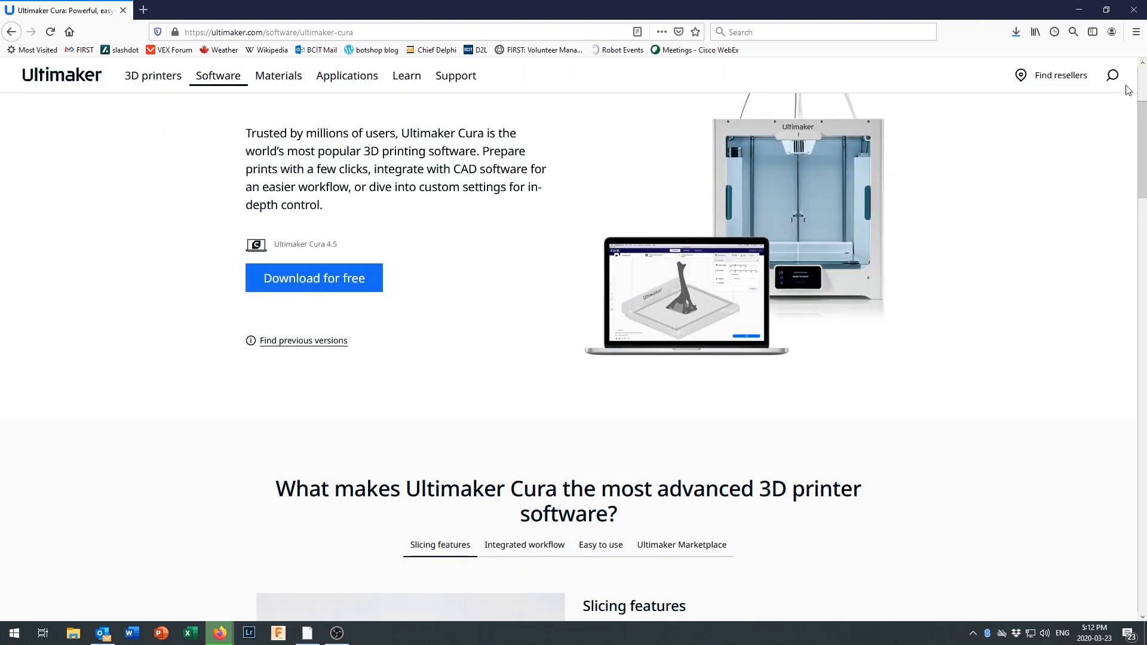
Run the downloaded Cura 4.5 installer and uninstall the old Cura 4.4, removing all its configuration files.
left_click(1016, 33)
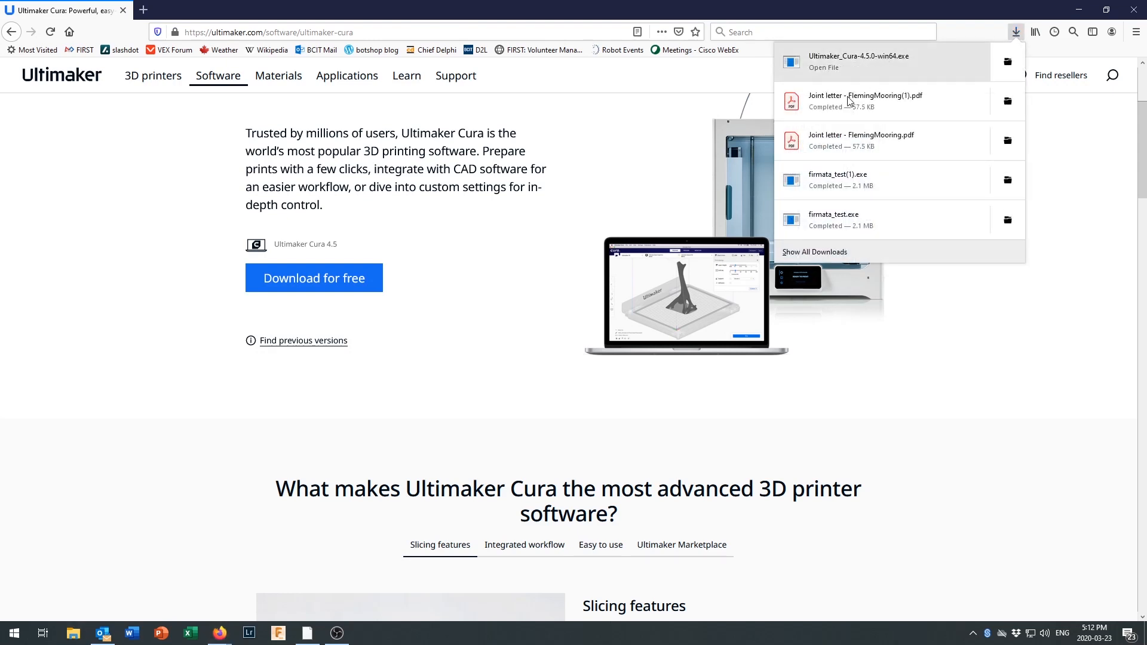
left_click(817, 69)
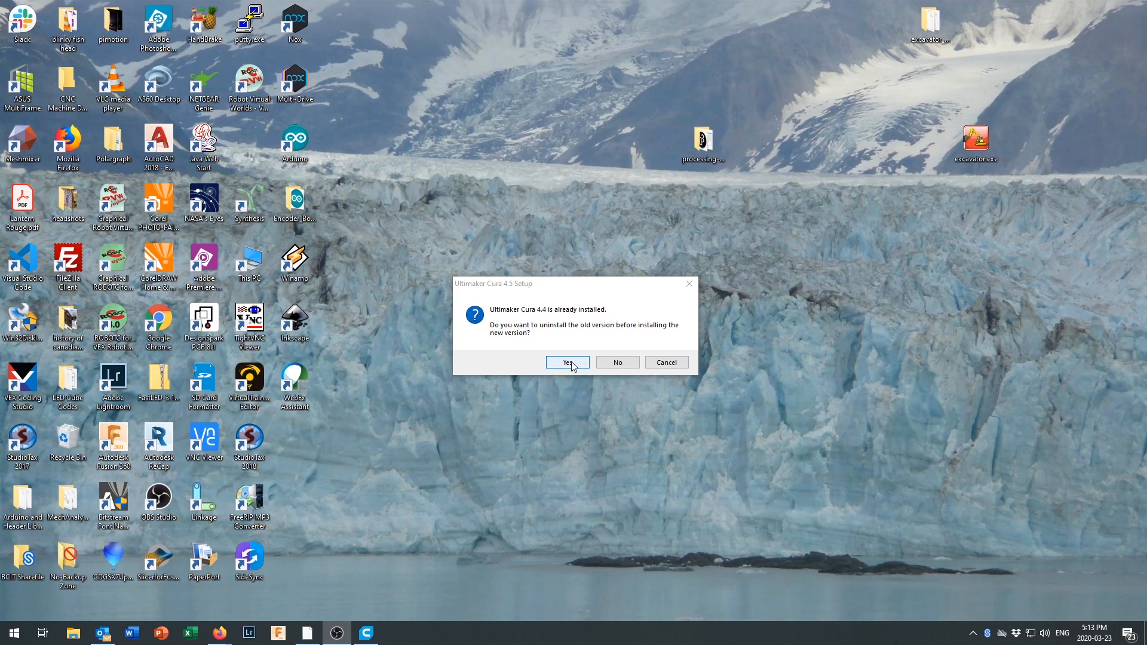
left_click(569, 363)
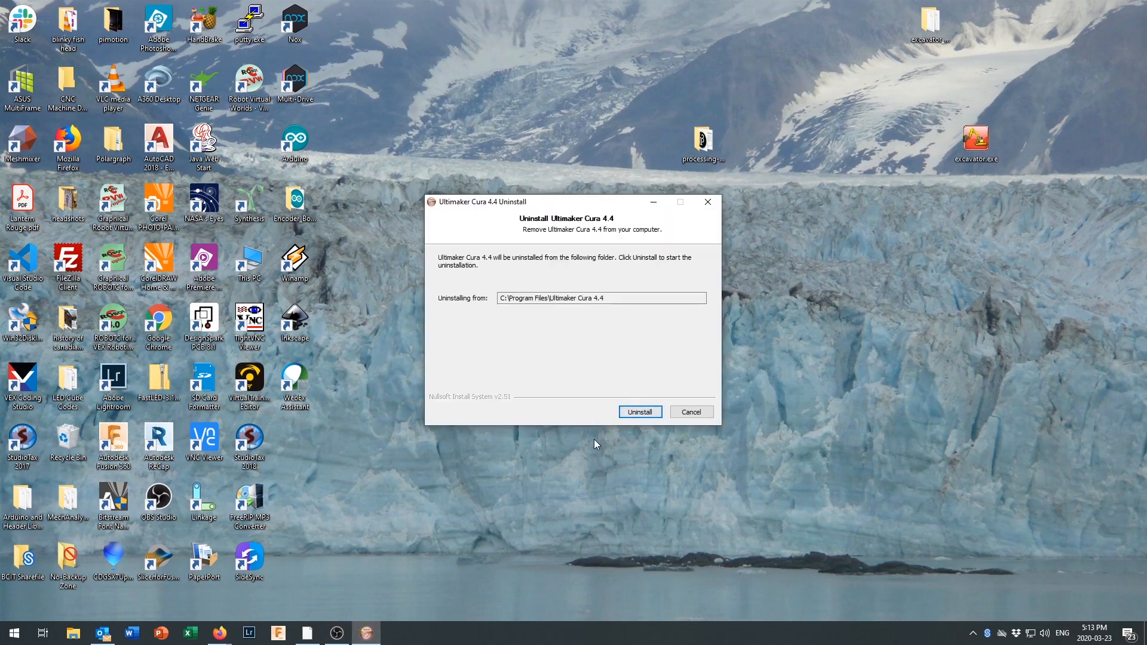
left_click(637, 412)
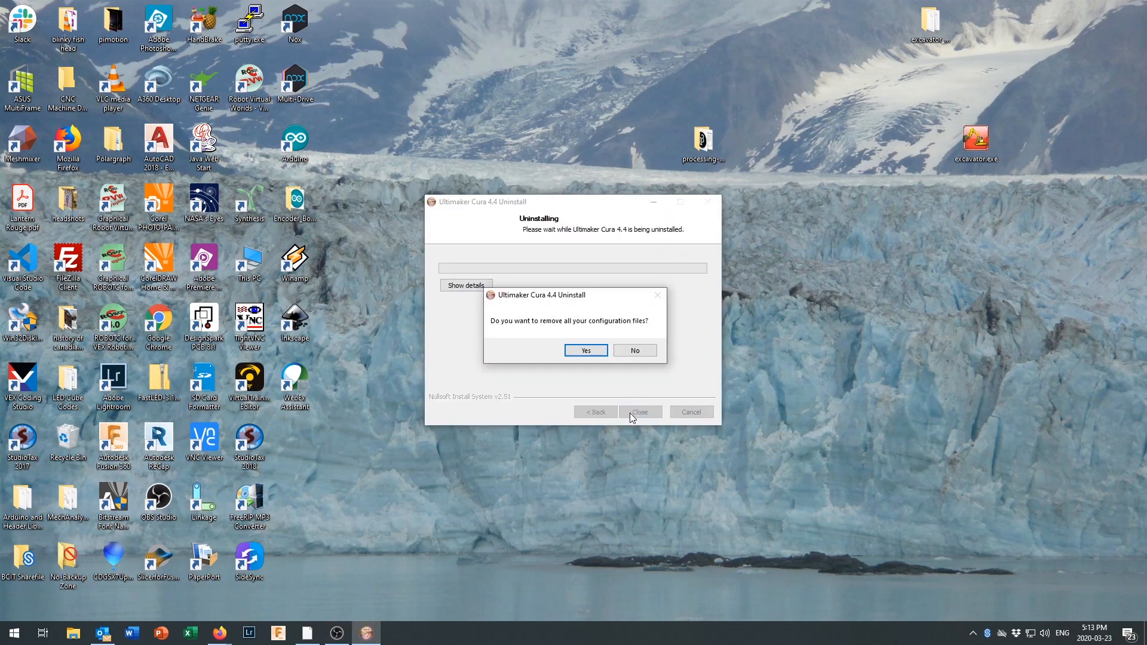
left_click(584, 351)
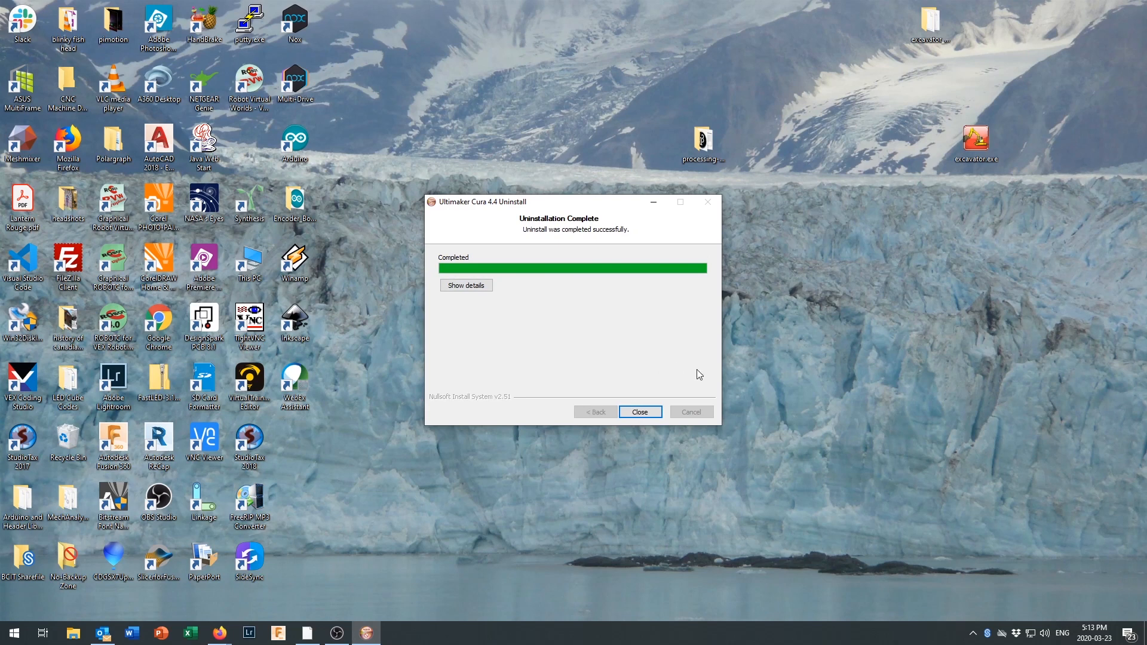
left_click(640, 412)
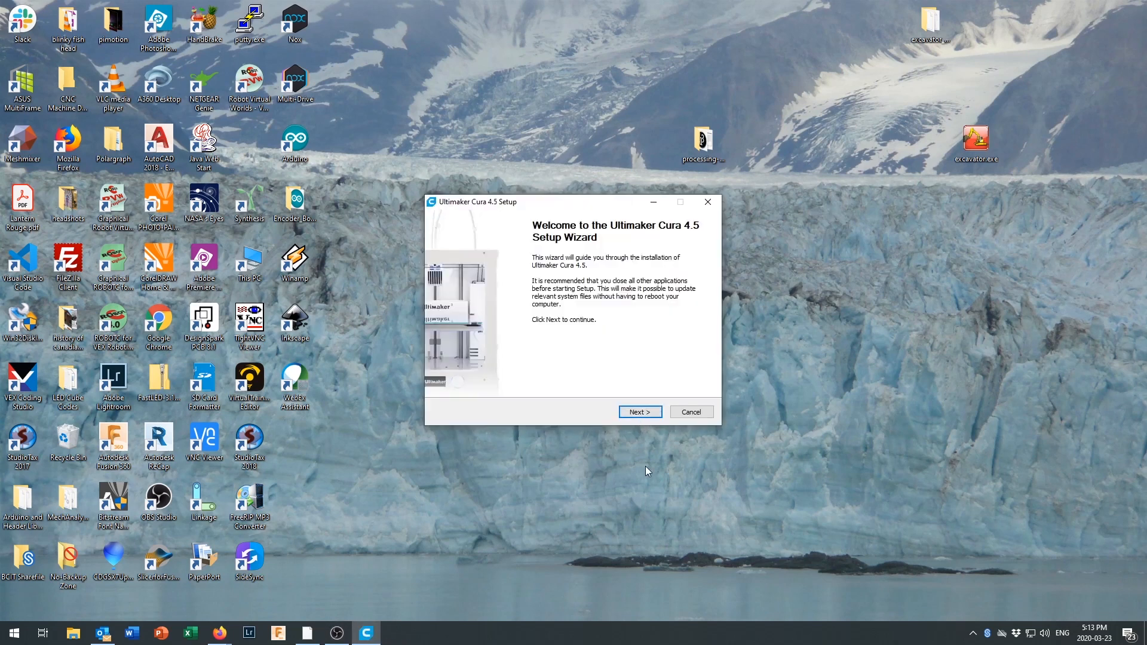
Accept the licence, install Ultimaker Cura 4.5 with the default folders and components, and finish setup with the program set to run.
left_click(640, 413)
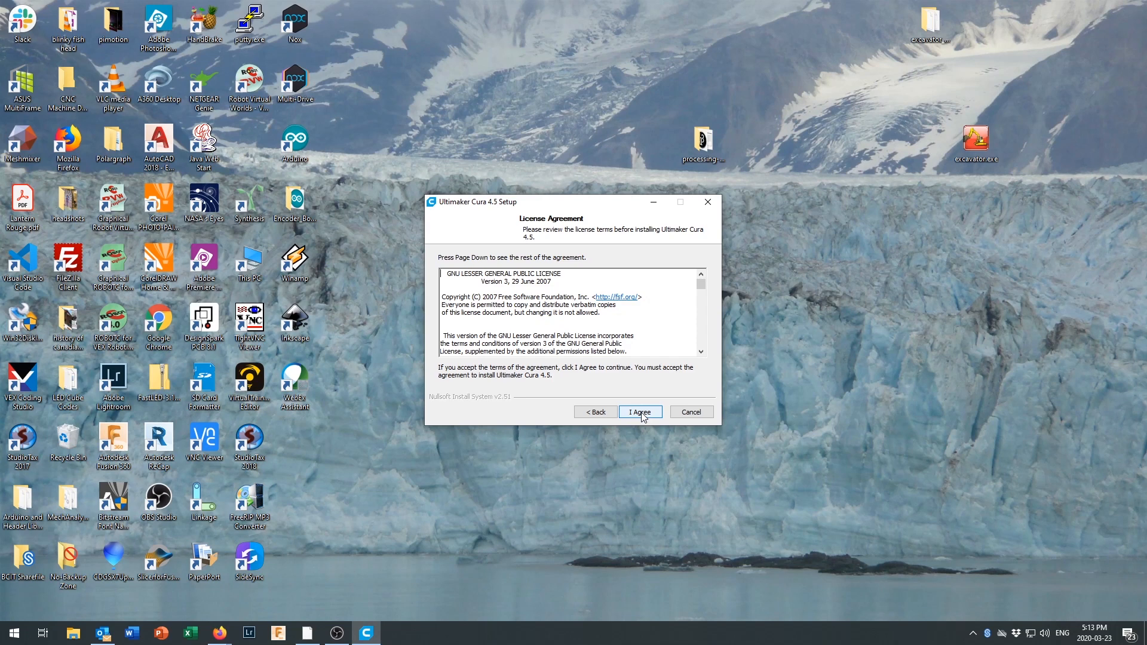
left_click(641, 413)
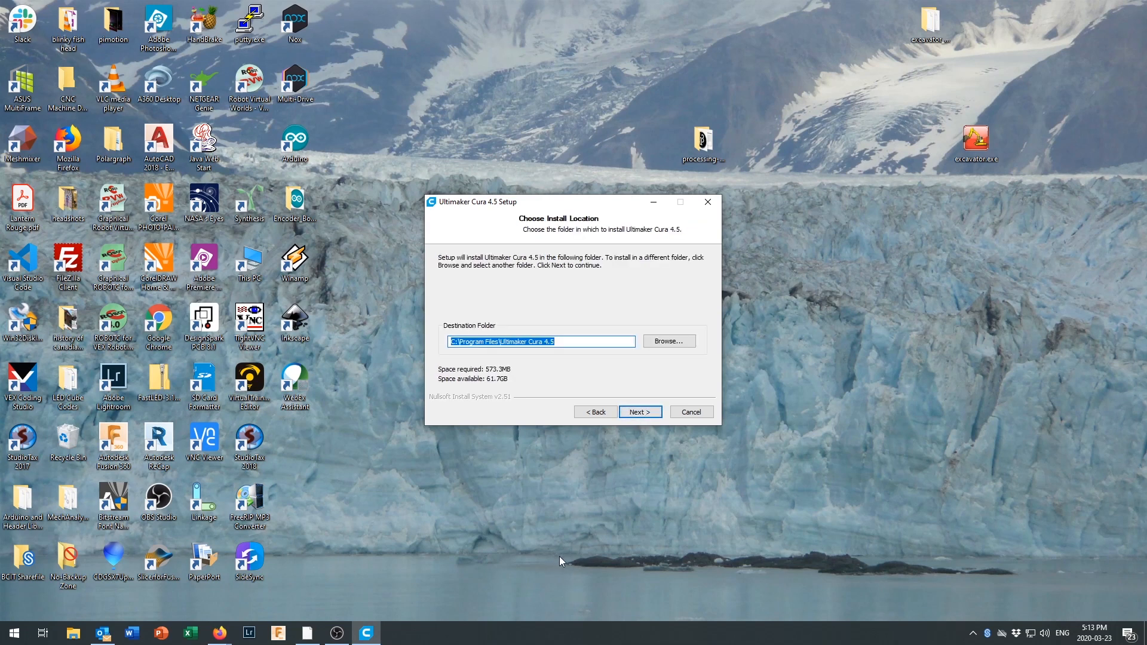
left_click(653, 413)
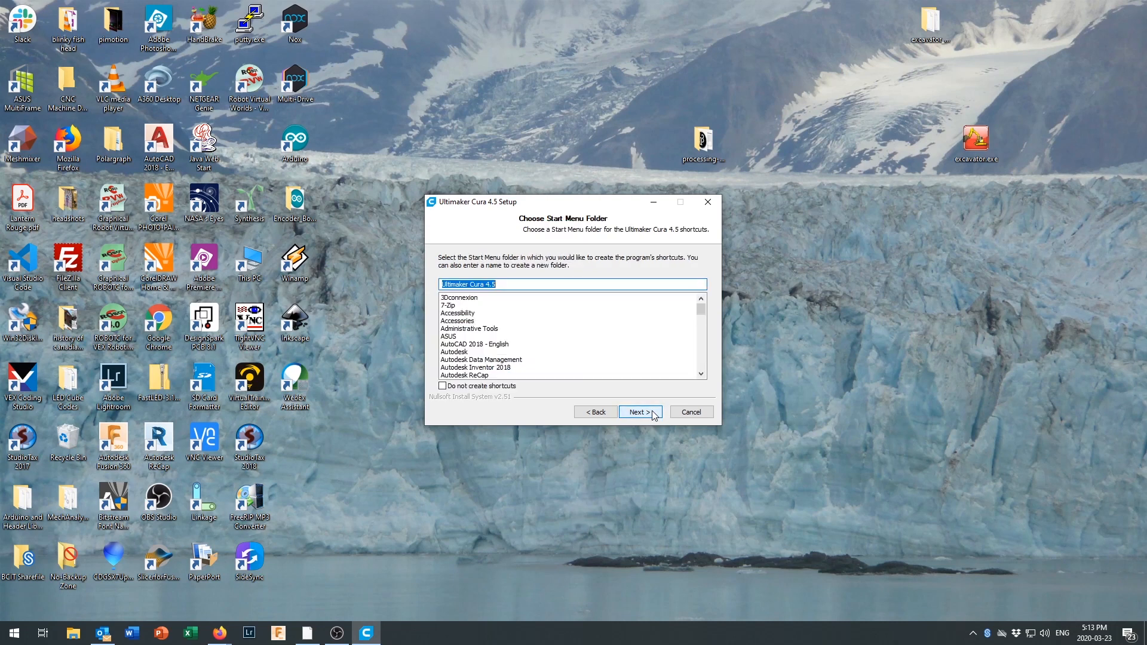
left_click(646, 413)
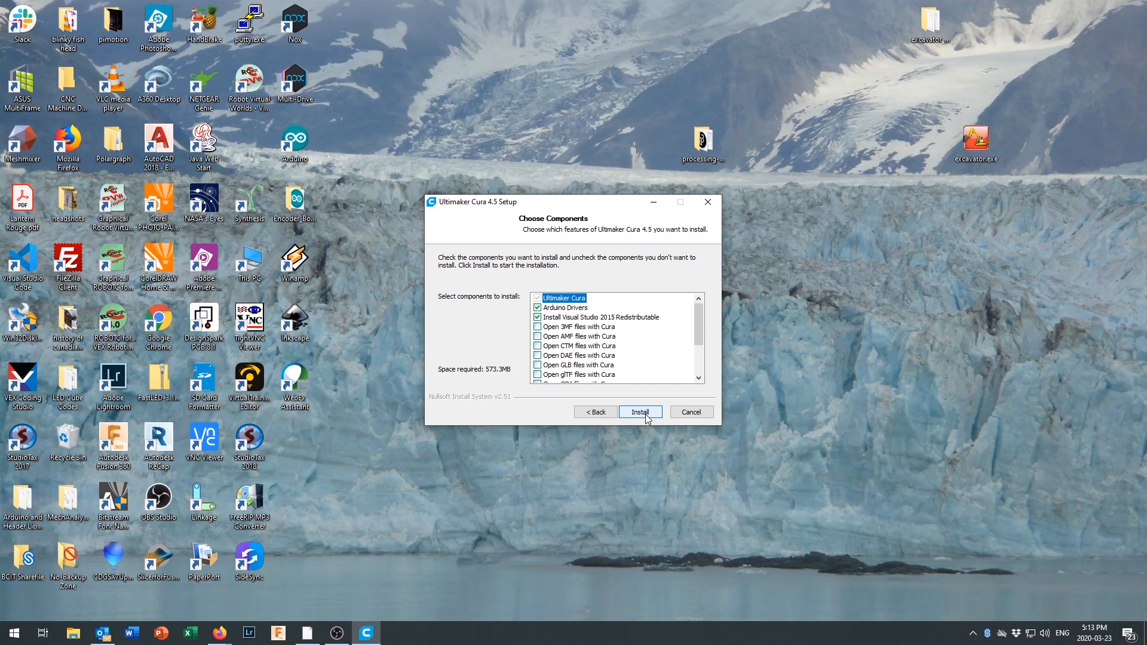
left_click(646, 413)
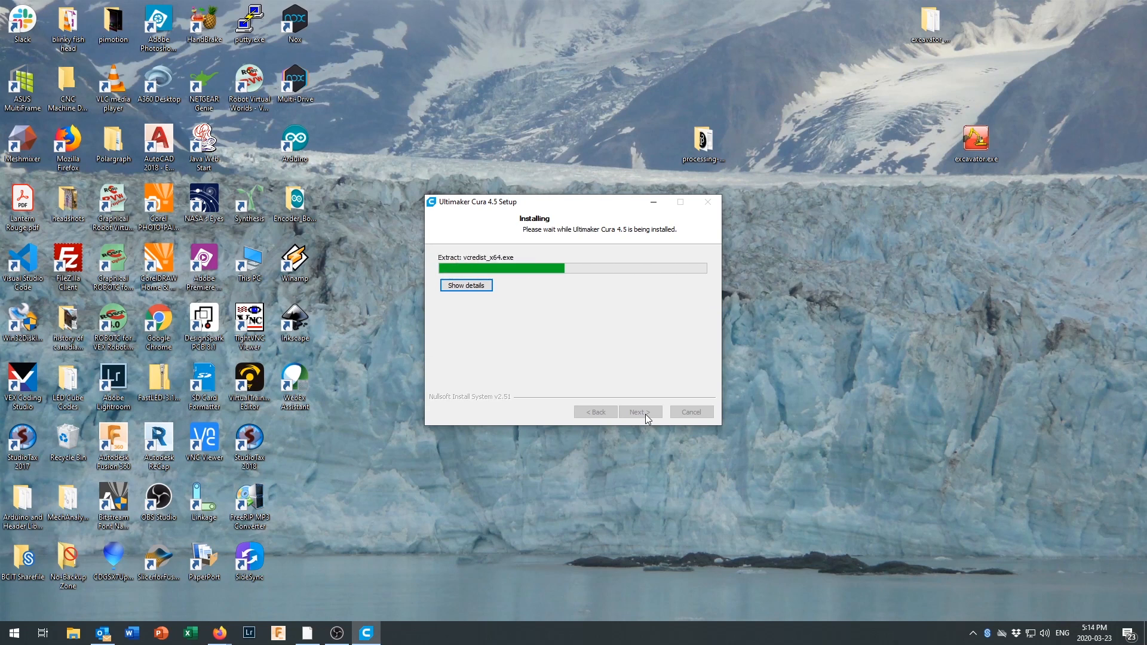
left_click(646, 414)
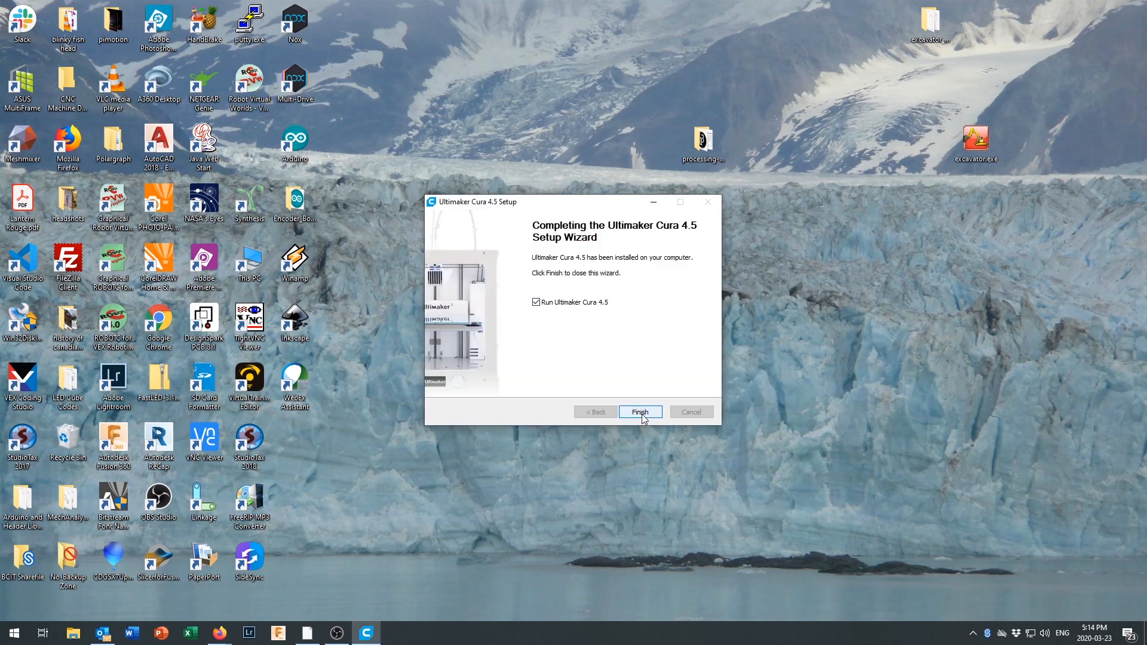
left_click(640, 414)
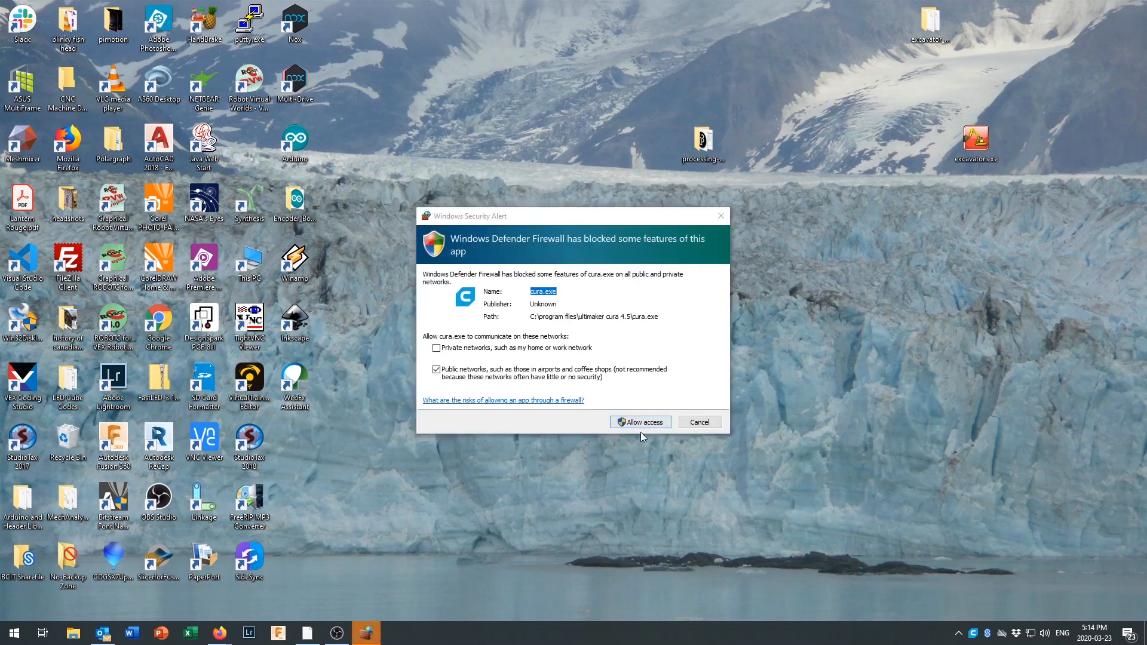
Allow Cura through the Windows firewall on public networks and open the dialog for adding a printer.
left_click(641, 423)
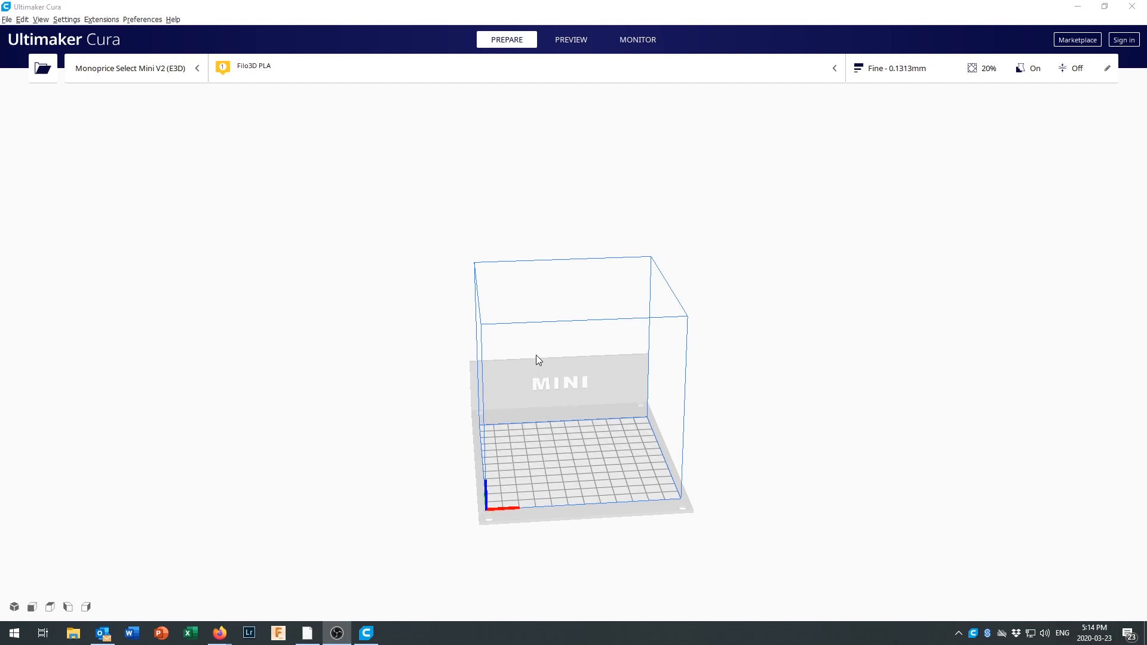
left_click(67, 20)
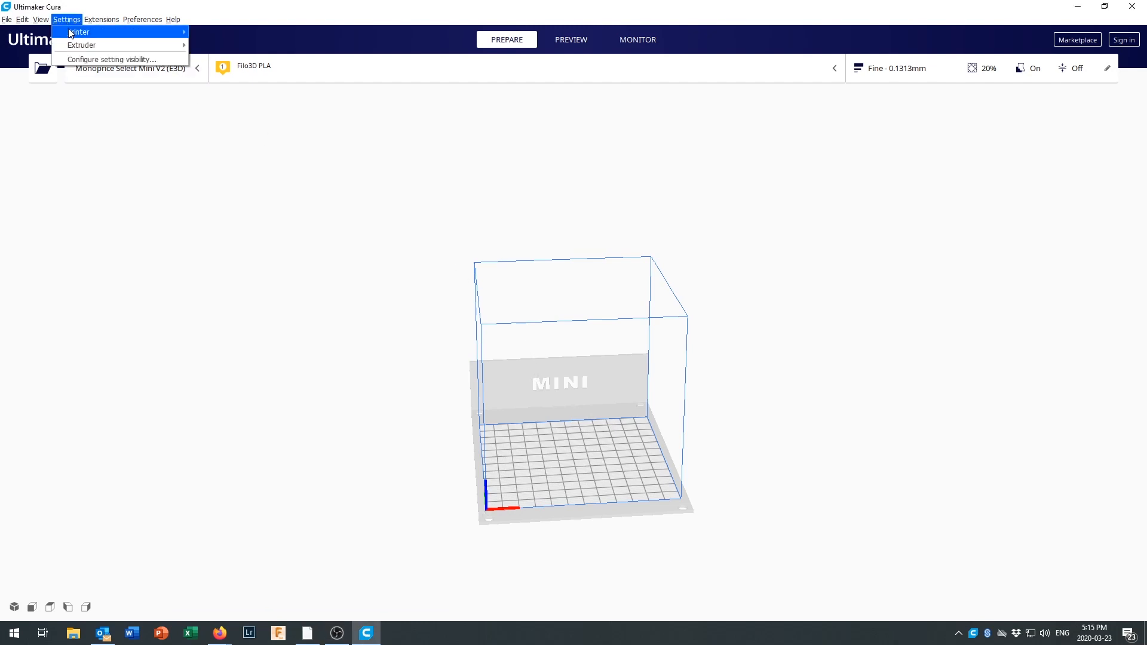
mouse_move(71, 32)
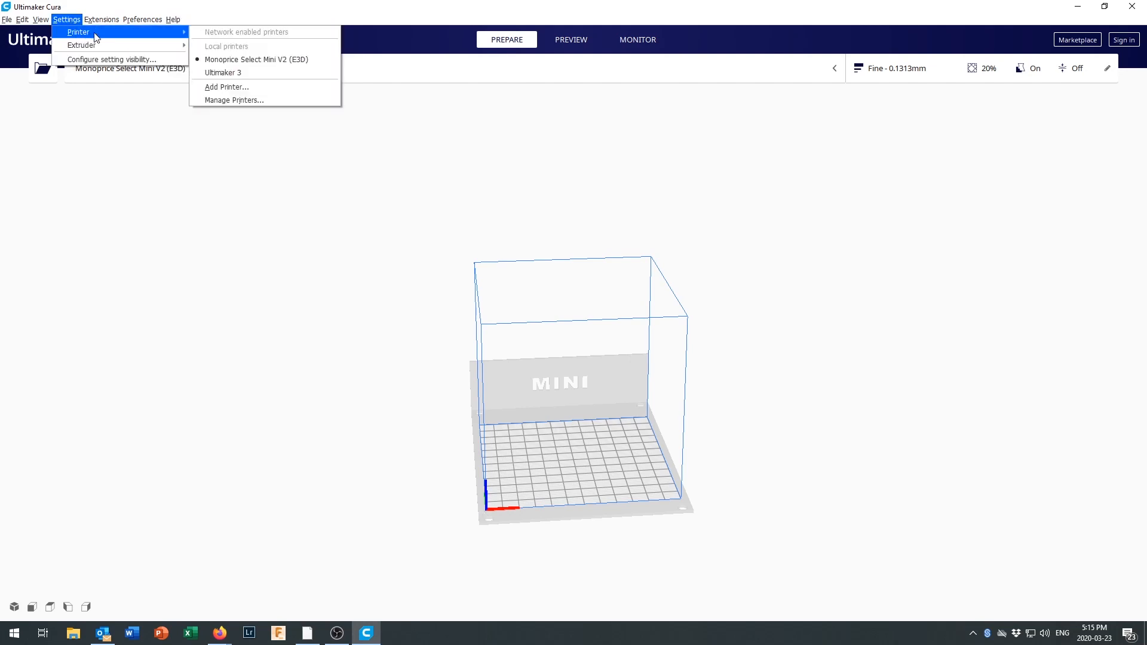
left_click(261, 95)
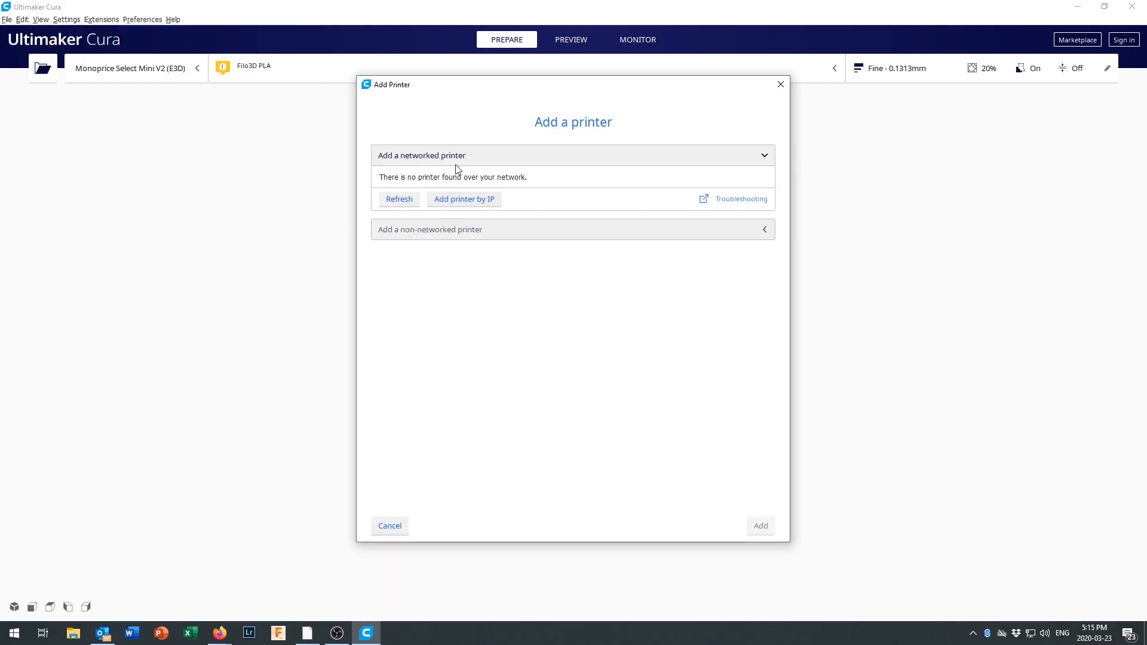
Add the Monoprice Select Mini V2 (E3D) as a non-networked printer.
left_click(466, 236)
scroll(457, 276, "down", 1)
scroll(456, 277, "down", 5)
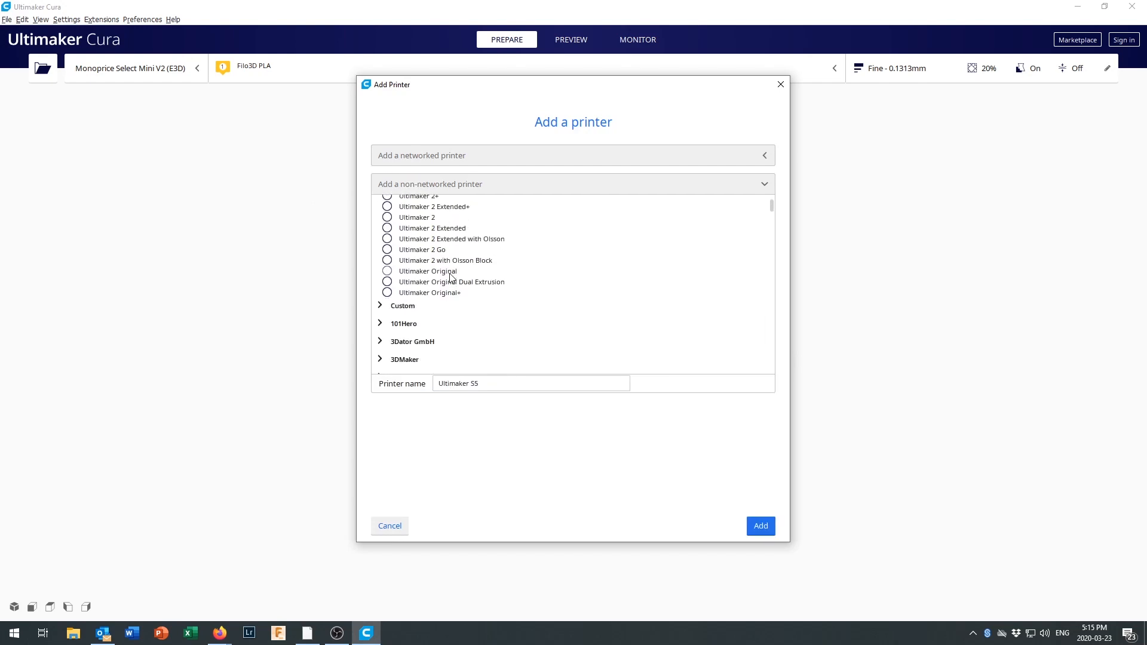
scroll(452, 279, "down", 1)
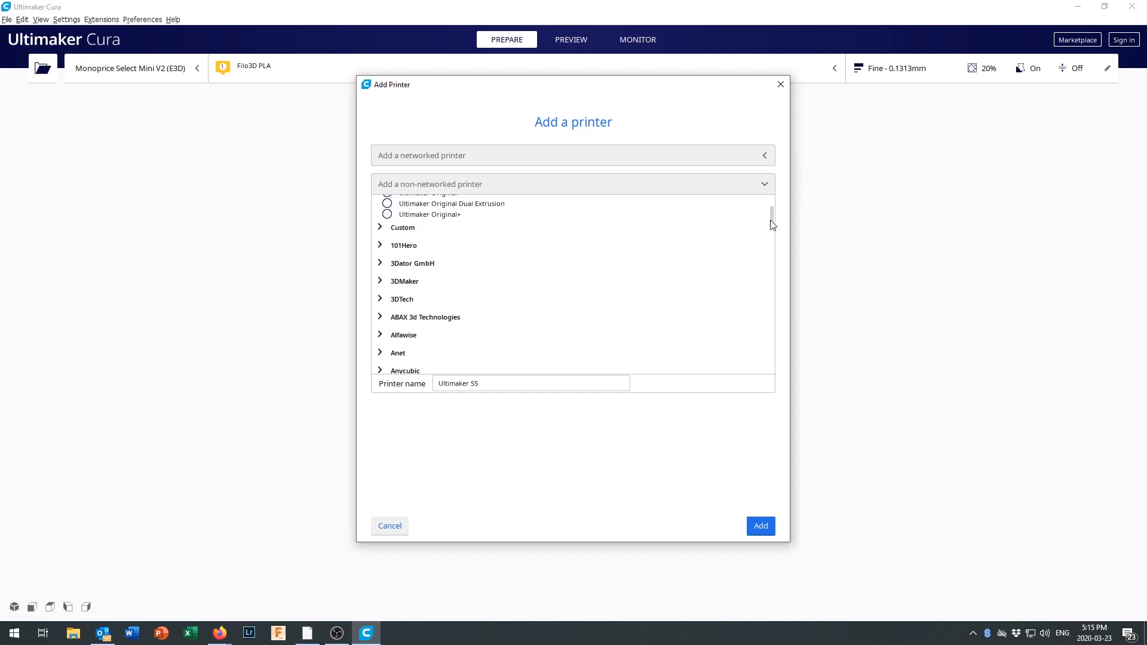
left_click_drag(772, 220, 774, 293)
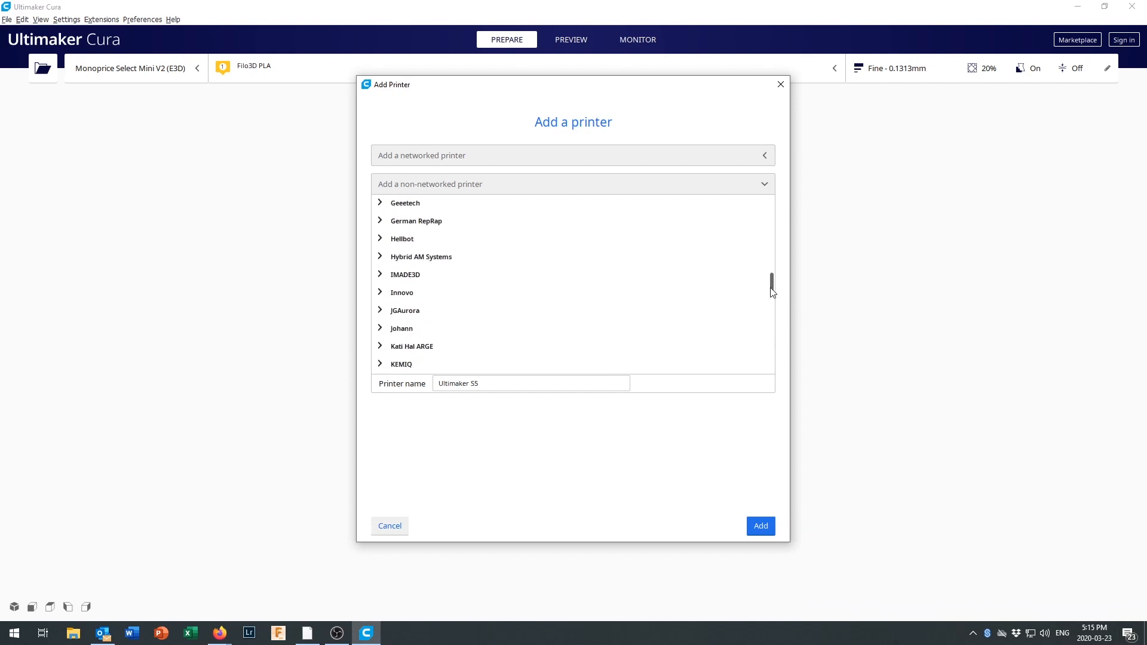
scroll(546, 339, "down", 8)
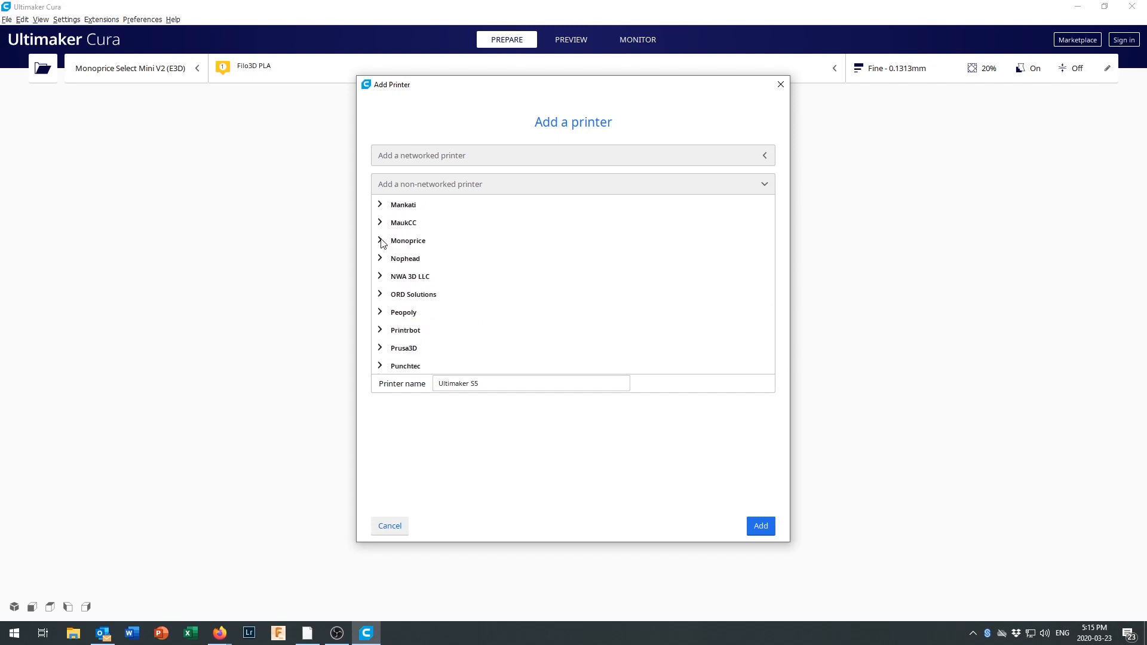
left_click(381, 241)
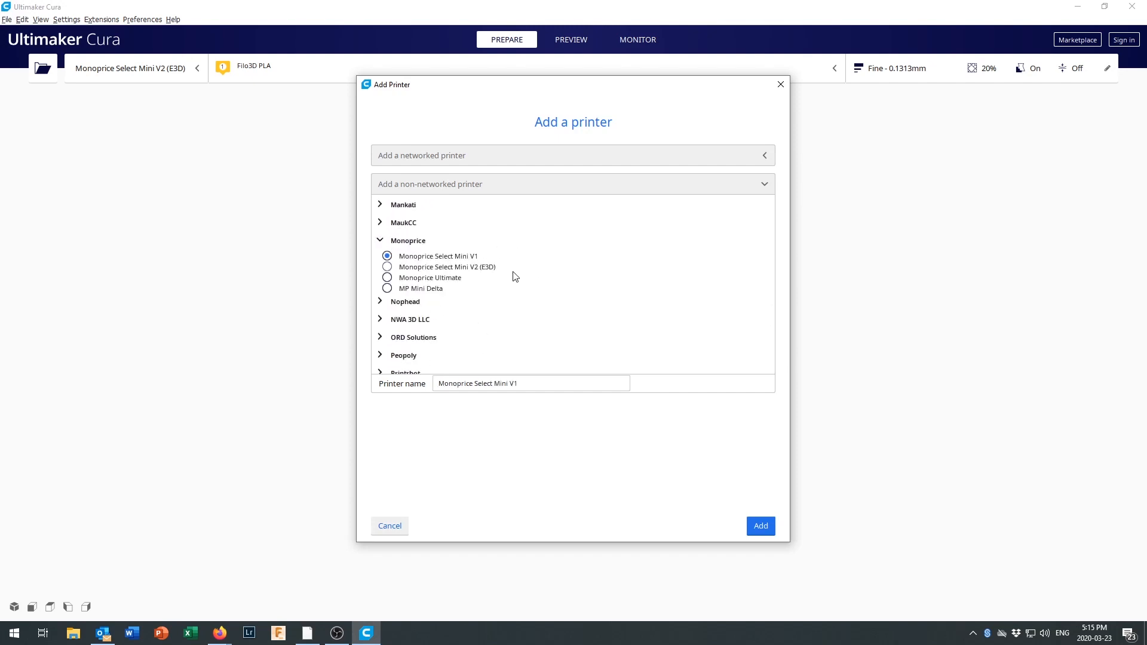
left_click(387, 267)
left_click(760, 527)
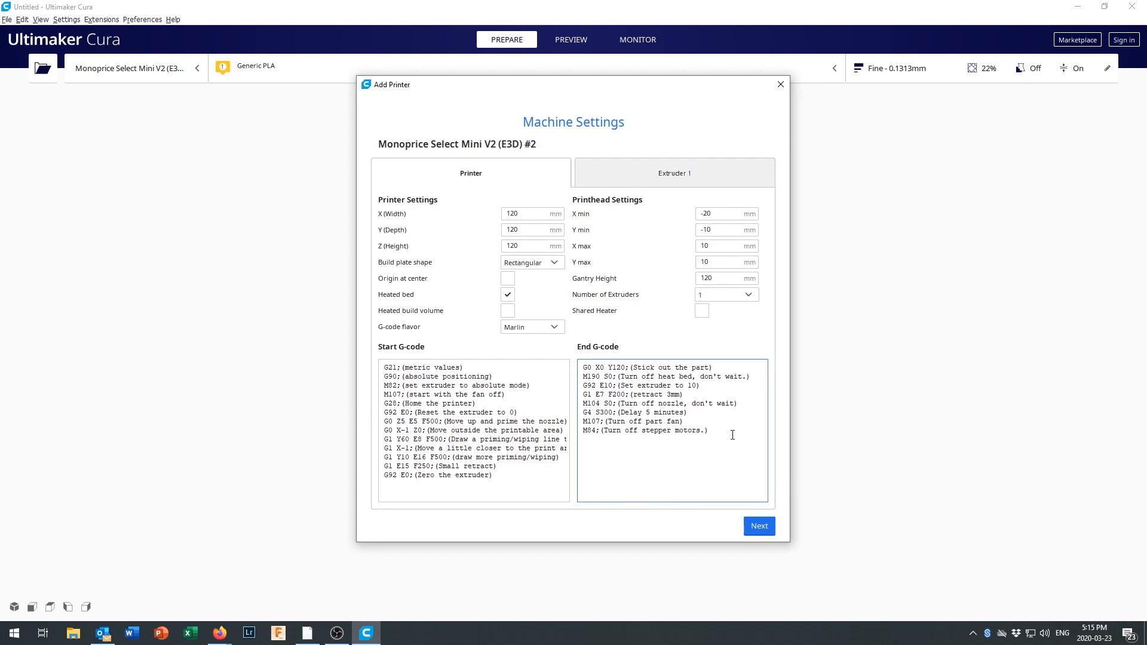
Review the new printer's machine, extruder and start/end G-code settings and accept the defaults.
left_click(558, 243)
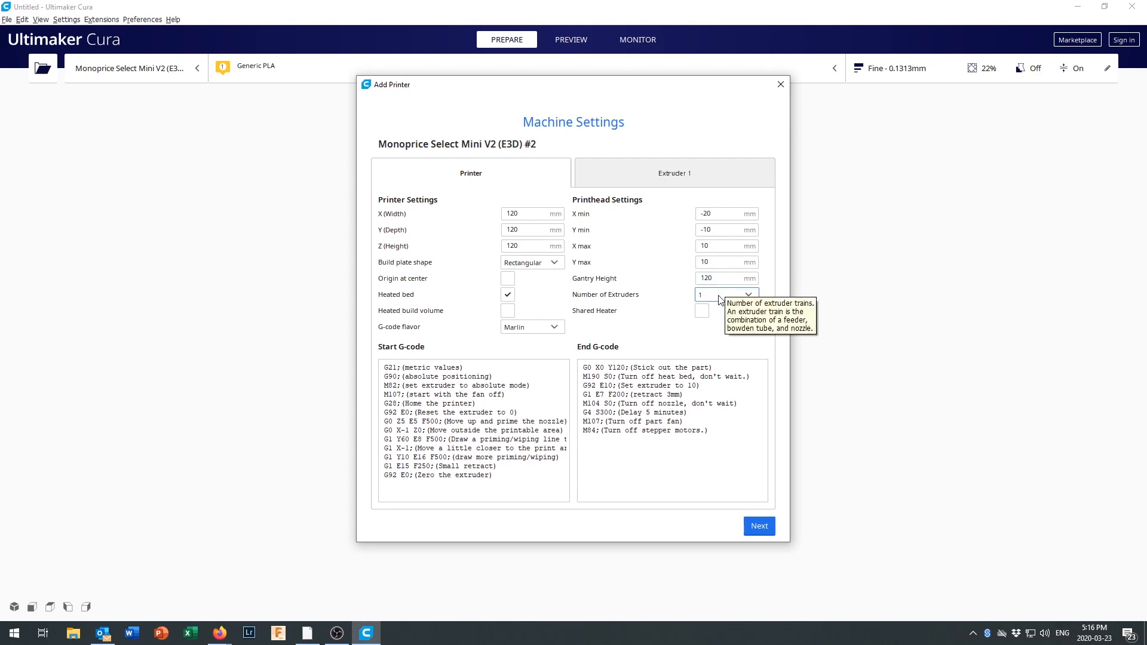
left_click(677, 175)
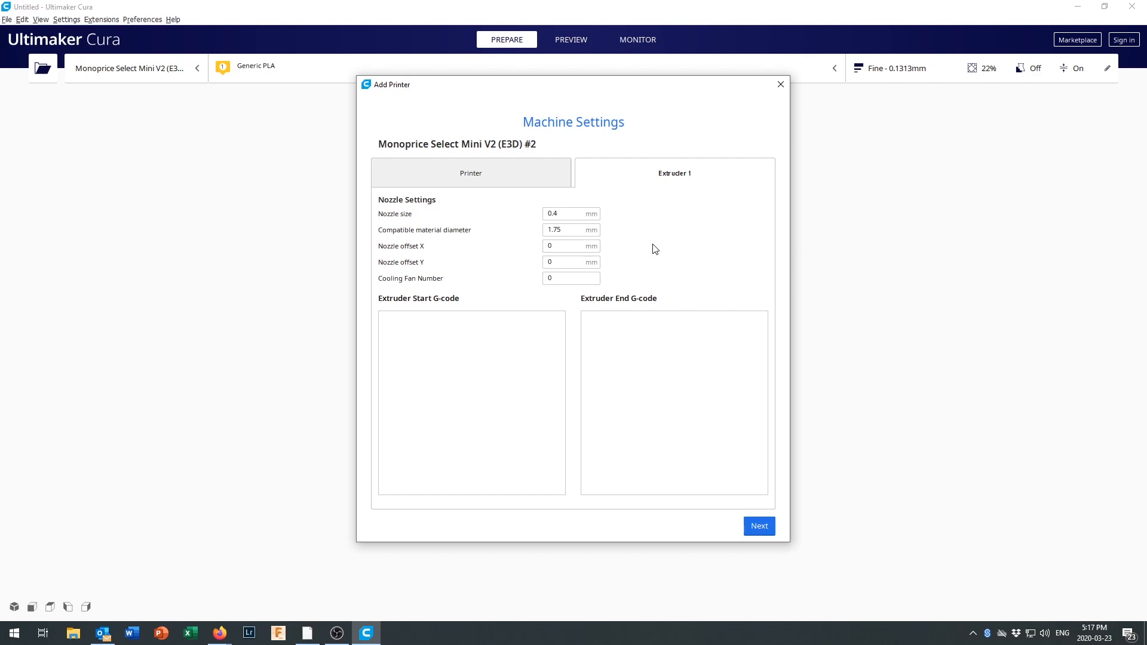
left_click(506, 180)
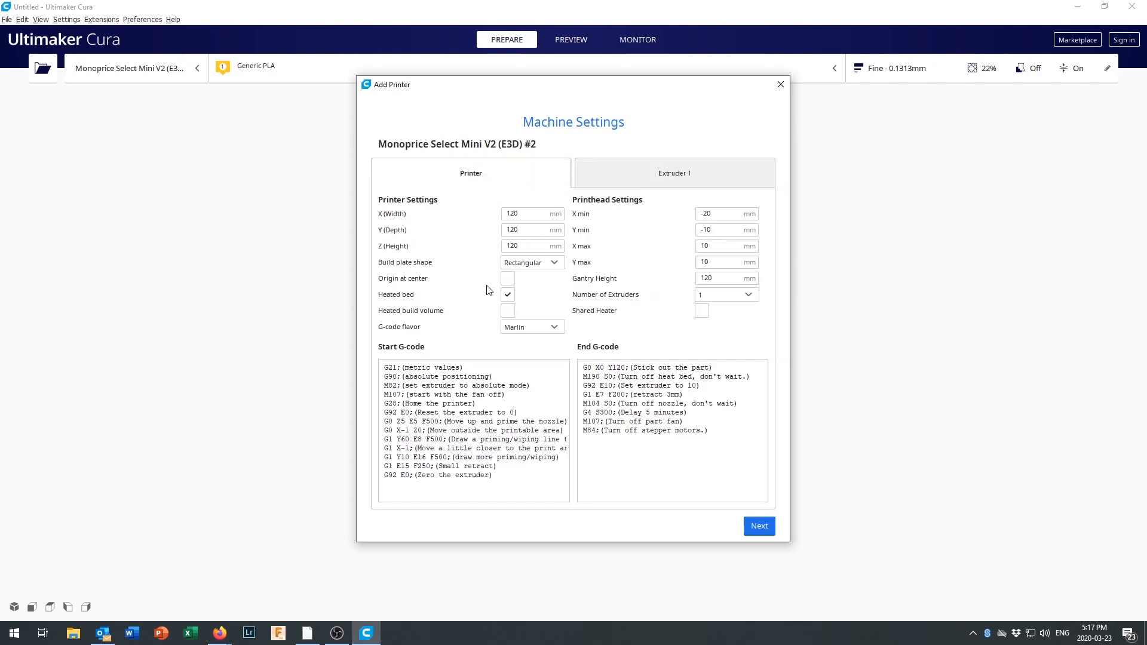
left_click(494, 374)
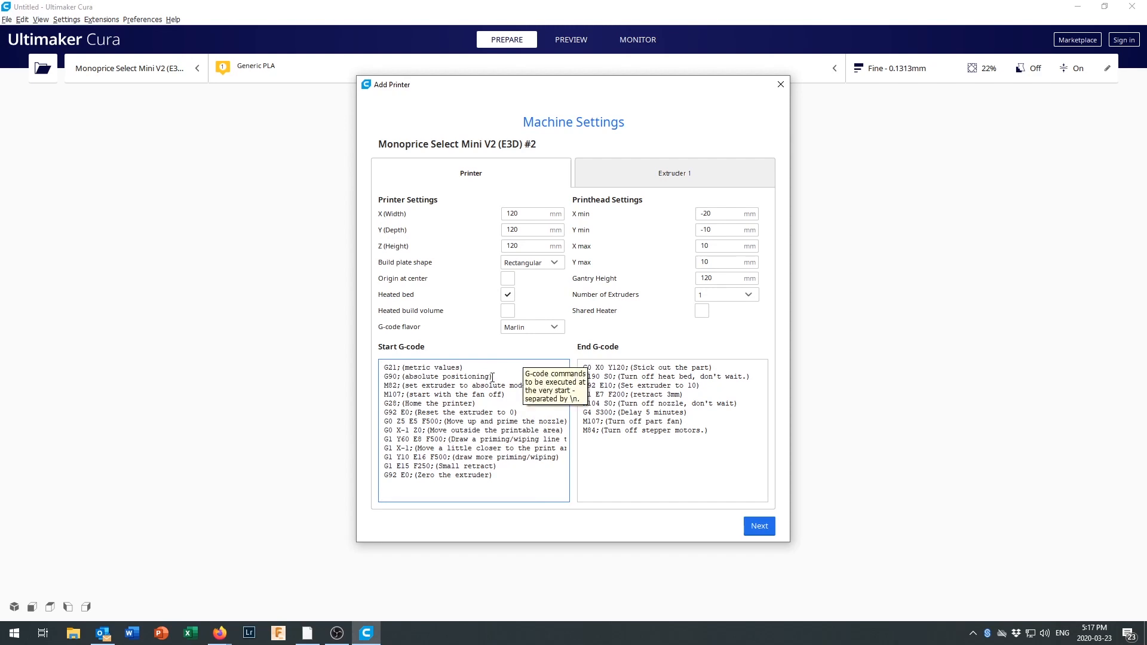
left_click(685, 372)
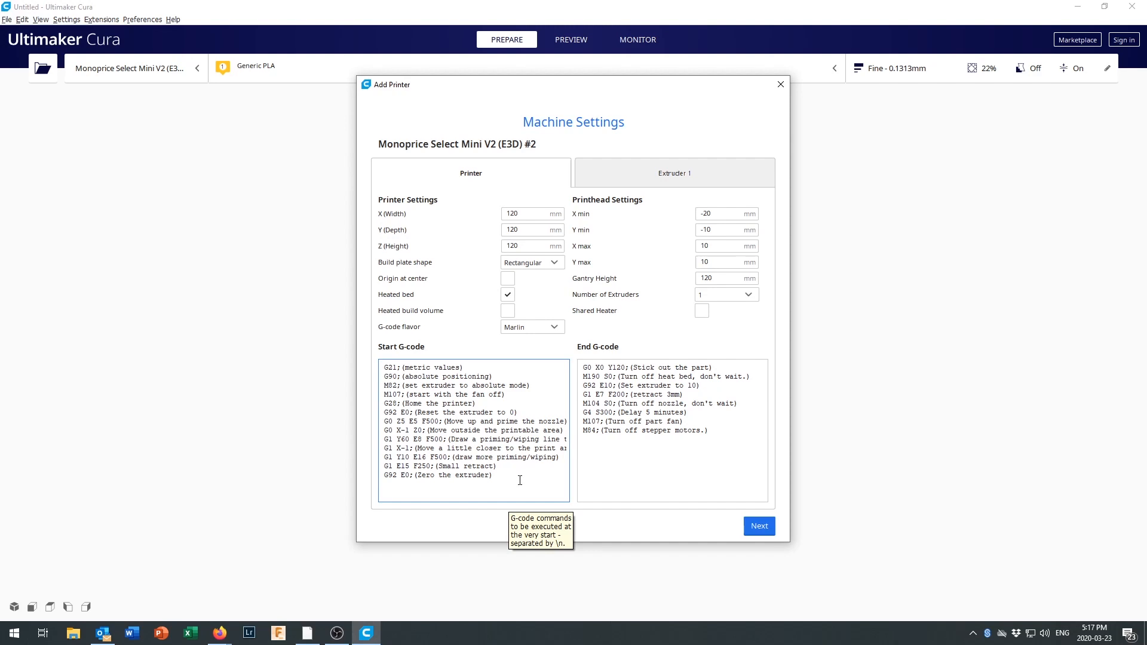
left_click(760, 527)
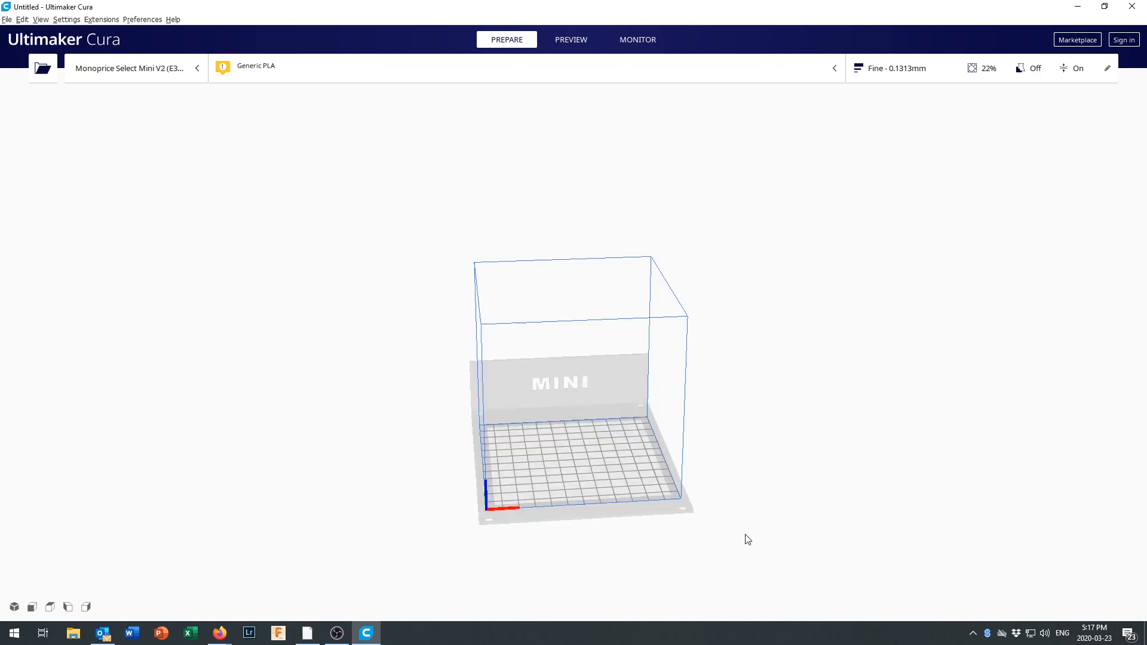
Open "jb syringe clamp 30ml.stl" from the 3d printer models folder in DropBox.
scroll(631, 496, "down", 2)
scroll(631, 496, "up", 6)
scroll(632, 496, "down", 1)
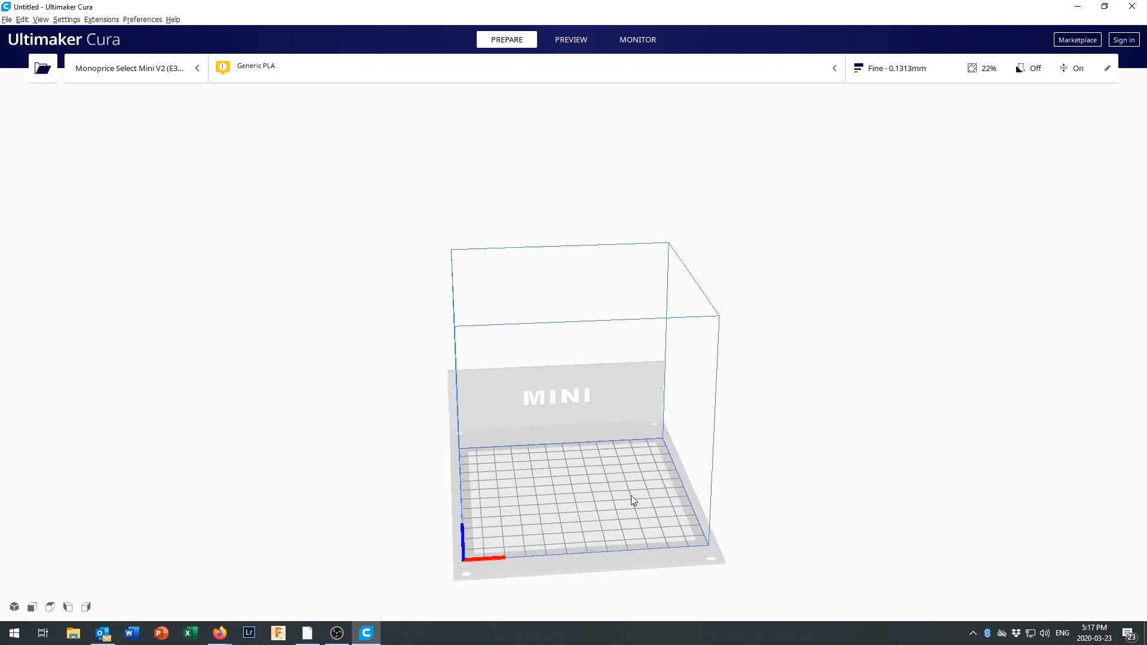
middle_click_drag(631, 496, 586, 373)
scroll(582, 386, "up", 4)
scroll(582, 388, "down", 1)
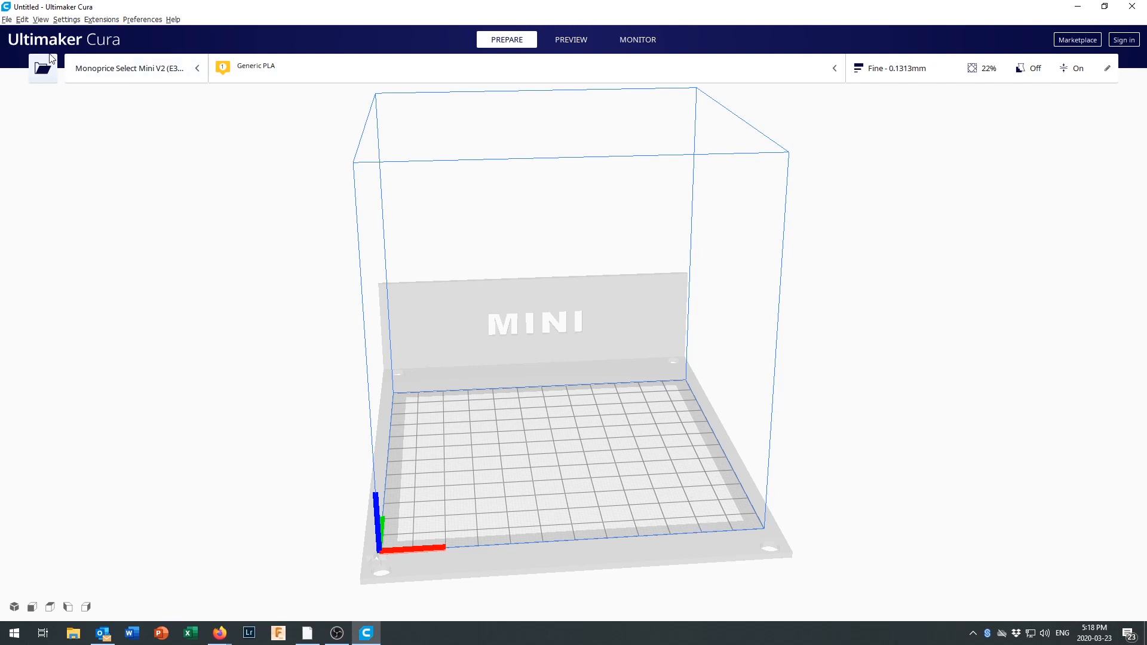
left_click(7, 20)
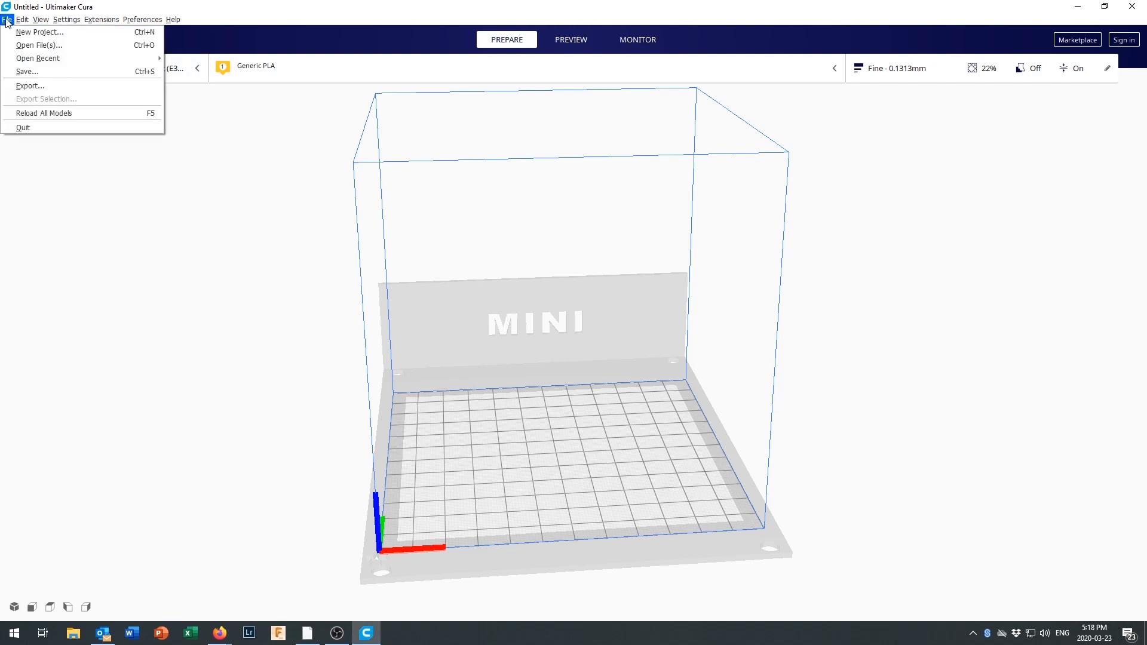
left_click(29, 46)
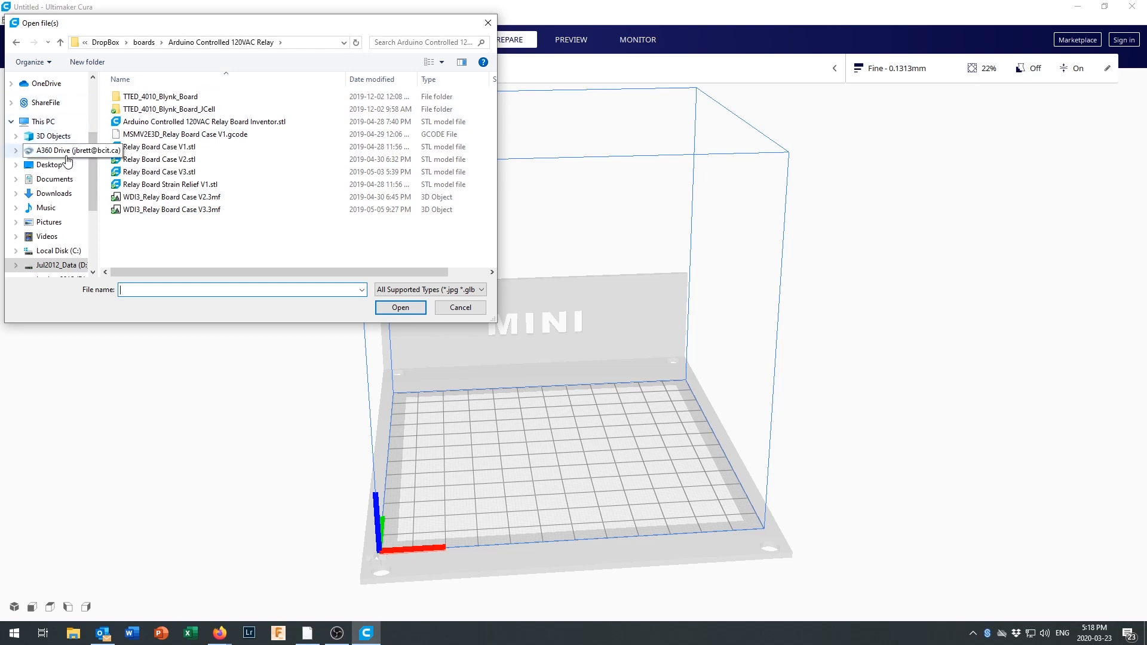
left_click(105, 42)
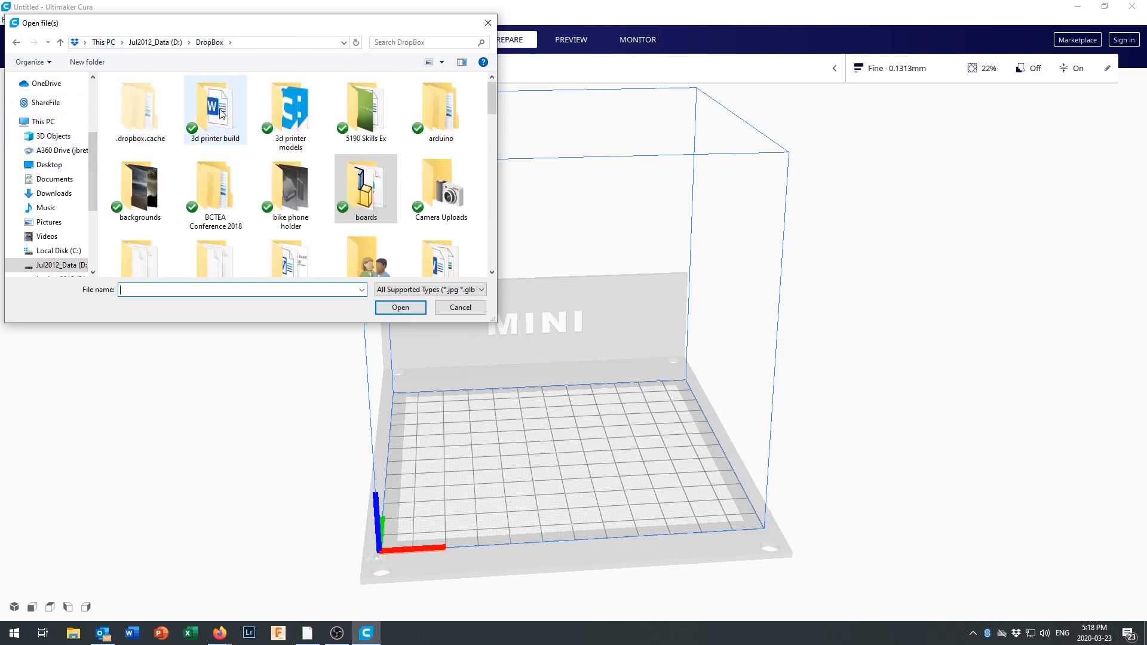
double_click(289, 120)
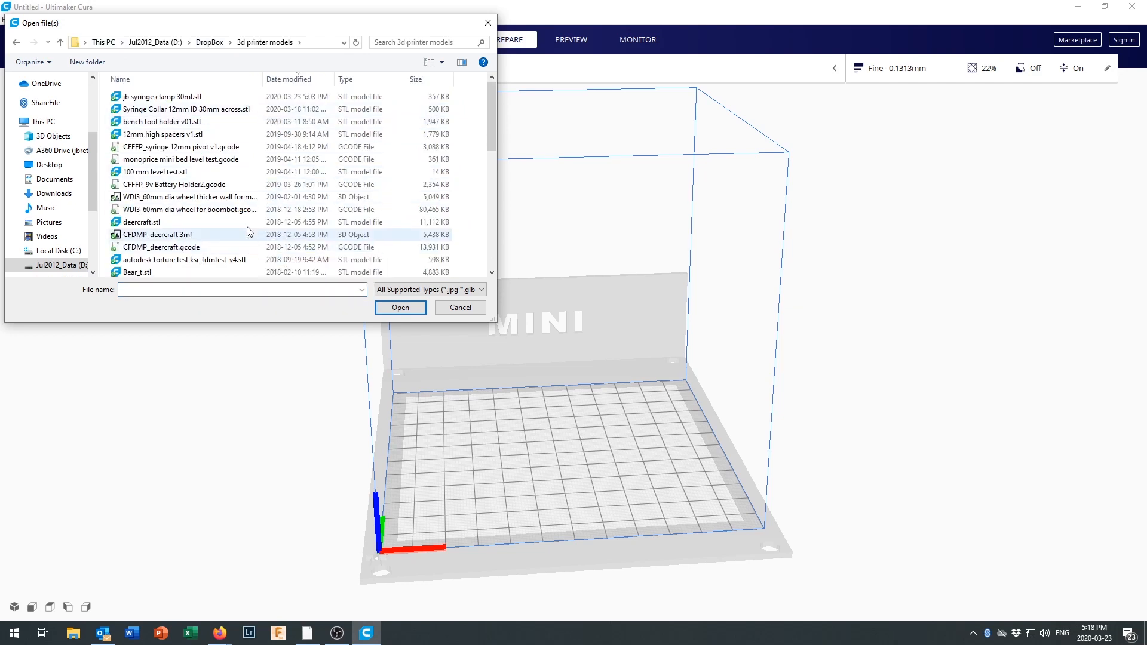
left_click(169, 99)
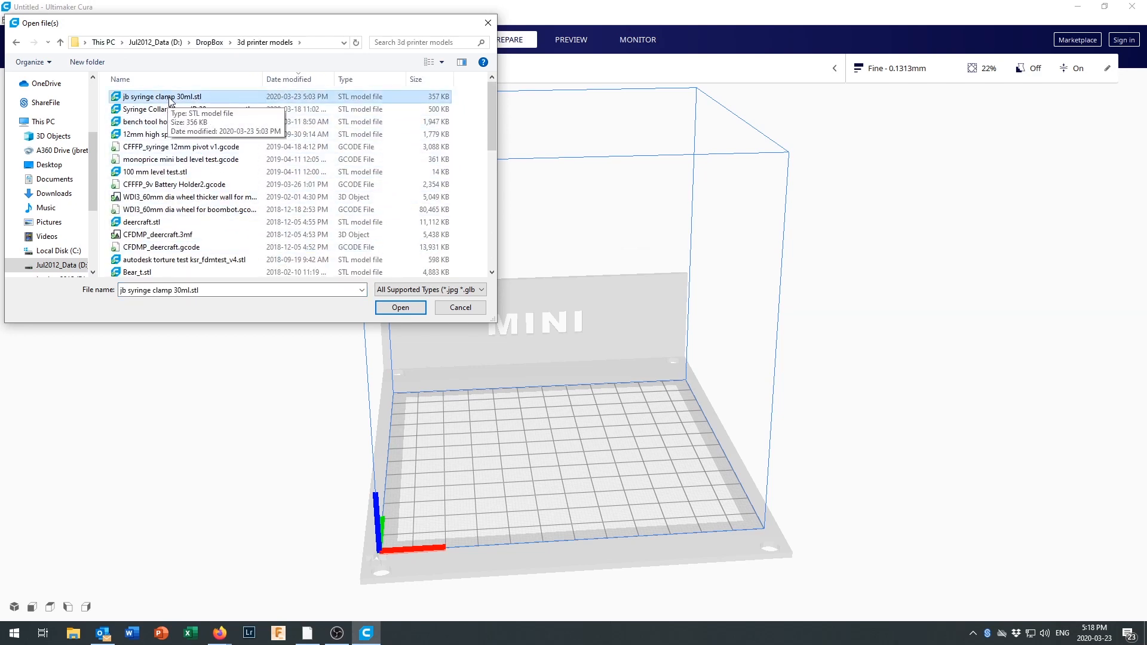
double_click(170, 100)
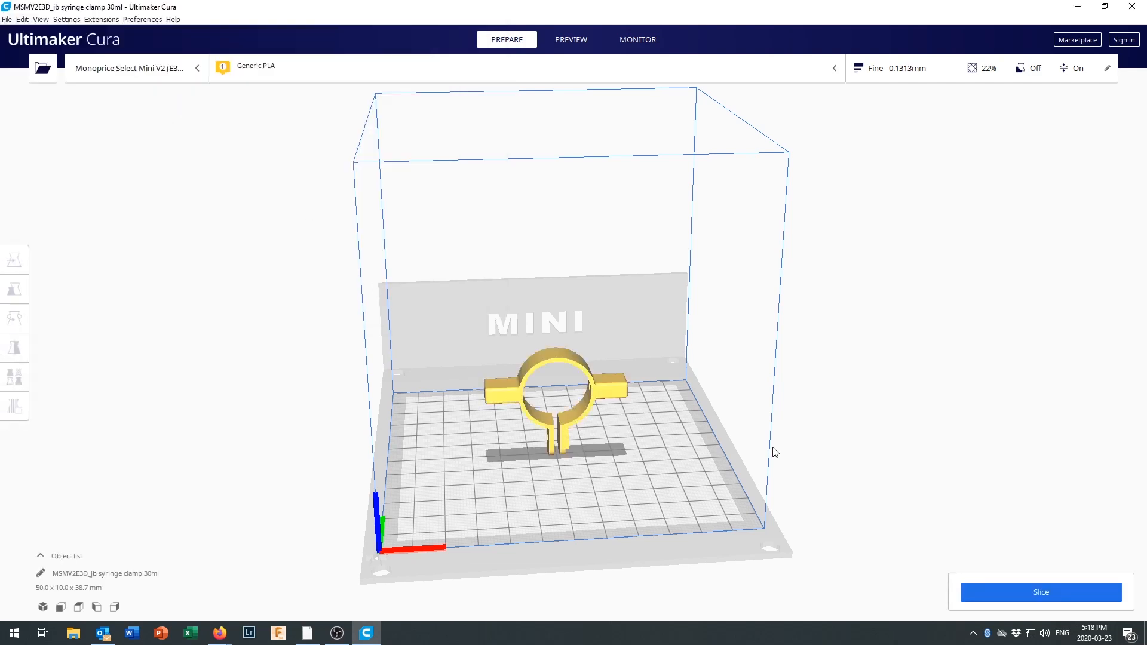
Rotate the syringe clamp 90° about the X axis so it lies flat on the build plate.
middle_click_drag(618, 439, 598, 404)
right_click_drag(599, 404, 573, 397)
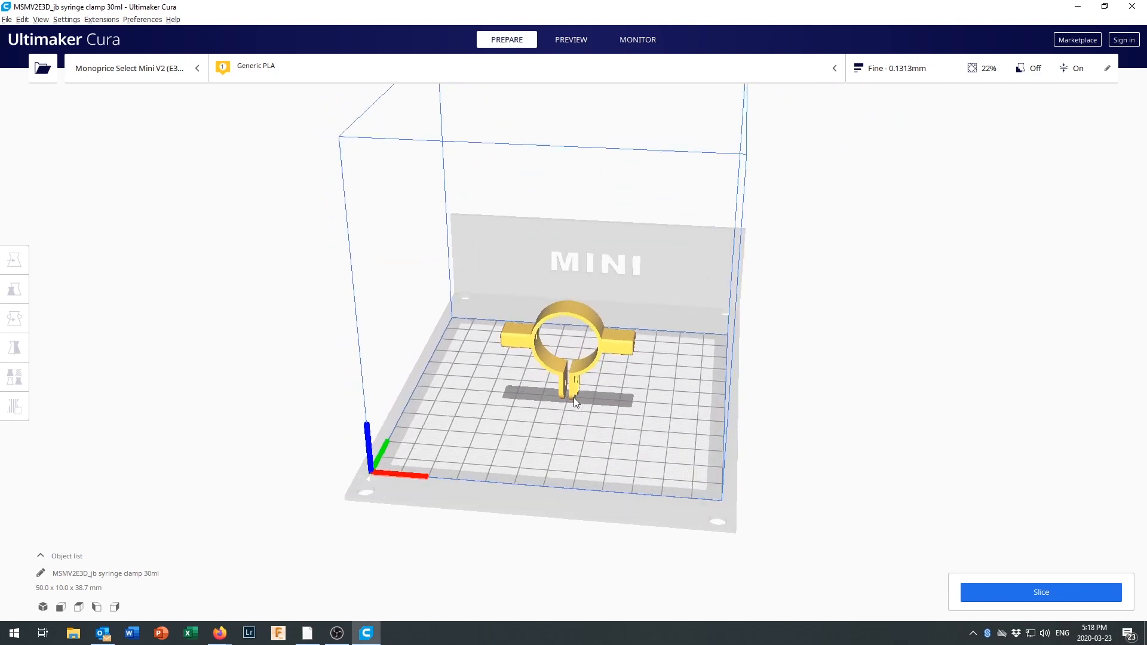
scroll(574, 398, "up", 3)
scroll(606, 441, "down", 2)
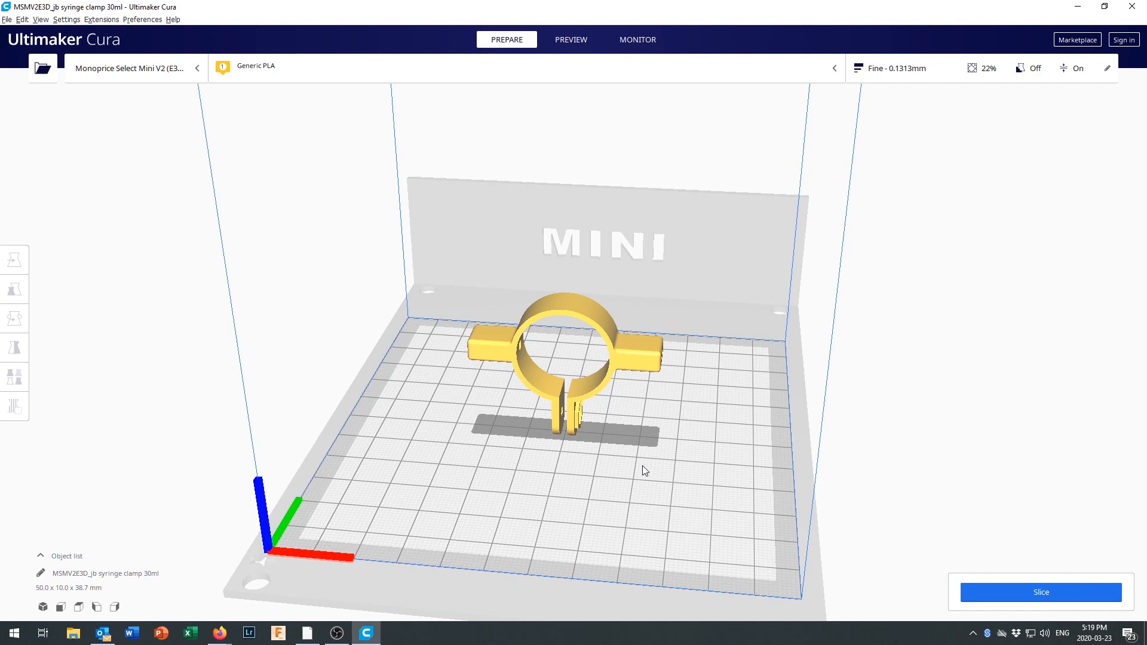
left_click(540, 314)
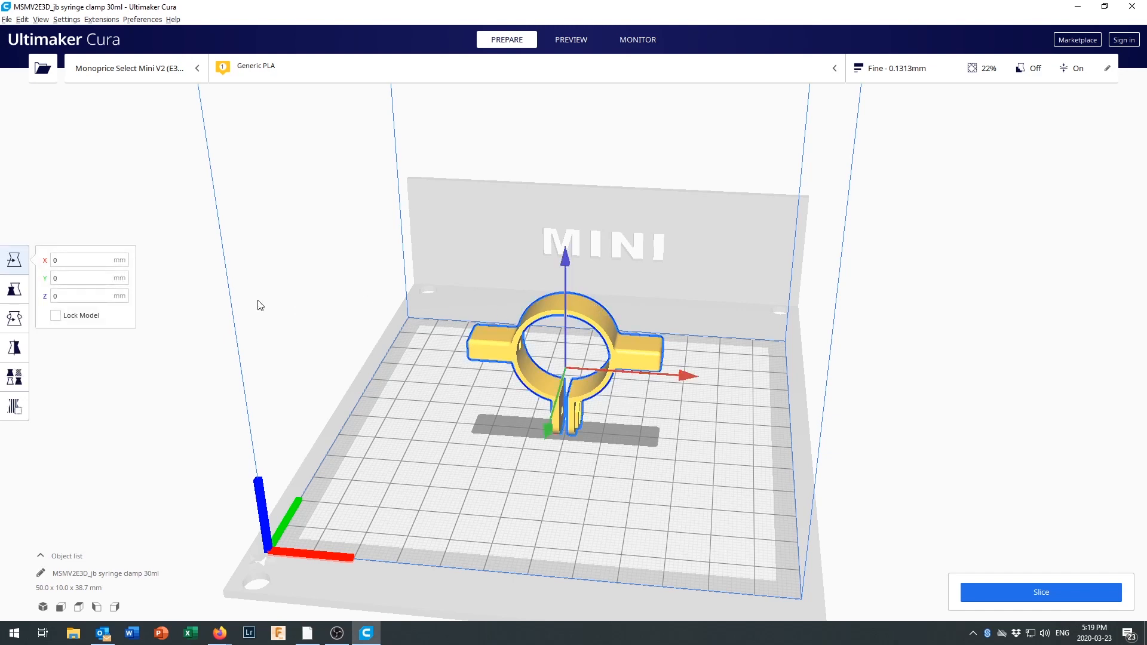
left_click(17, 319)
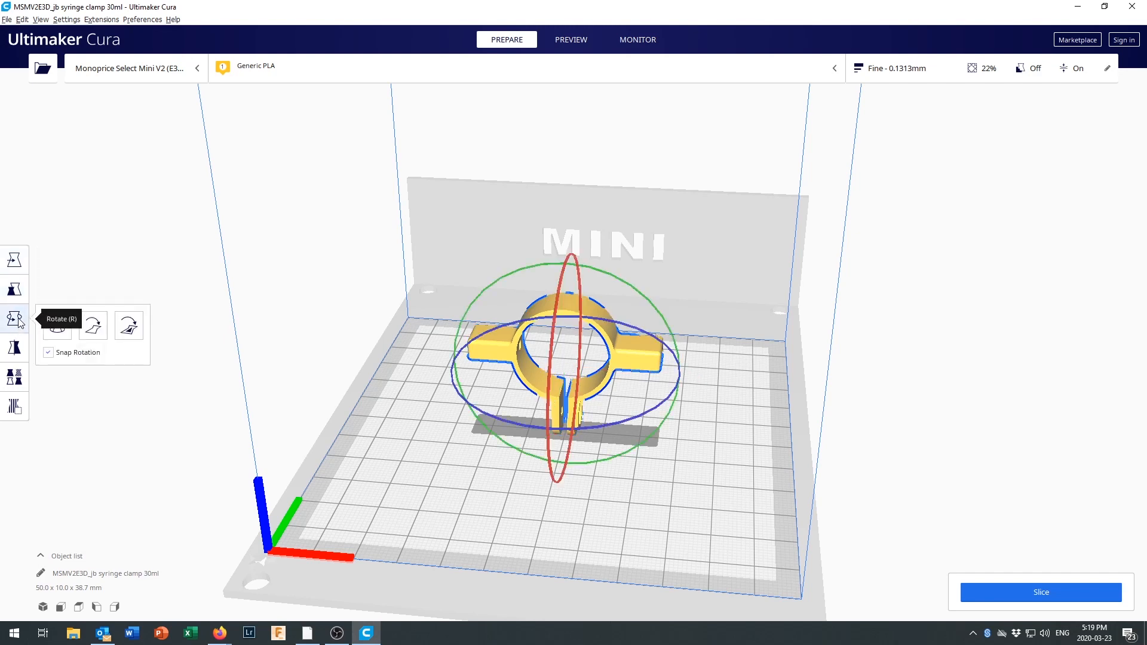
left_click_drag(551, 414, 567, 266)
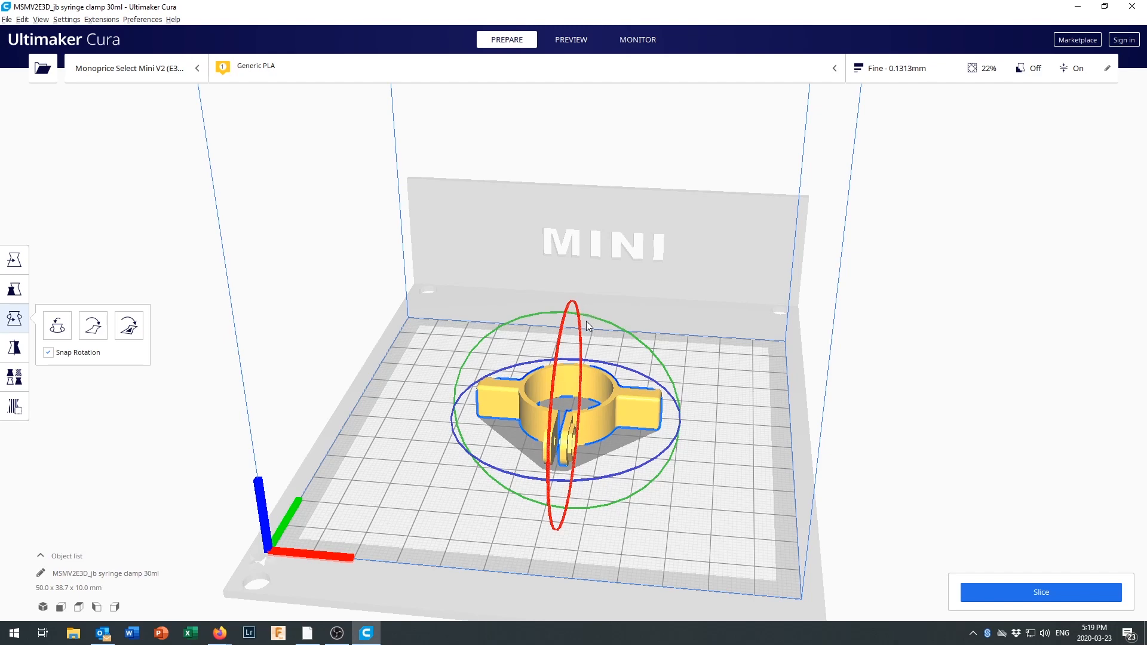
left_click(117, 274)
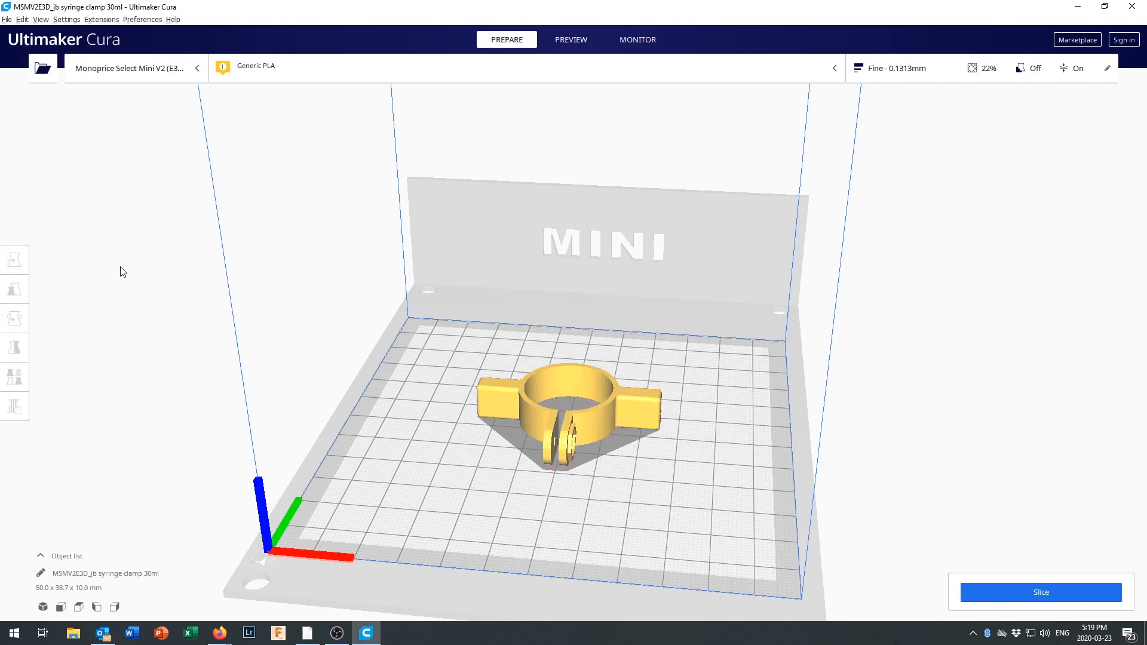
Examine the flat-lying clamp up close, checking how its ring, side arms, holes and nut recess sit on the build plate.
scroll(605, 455, "up", 4)
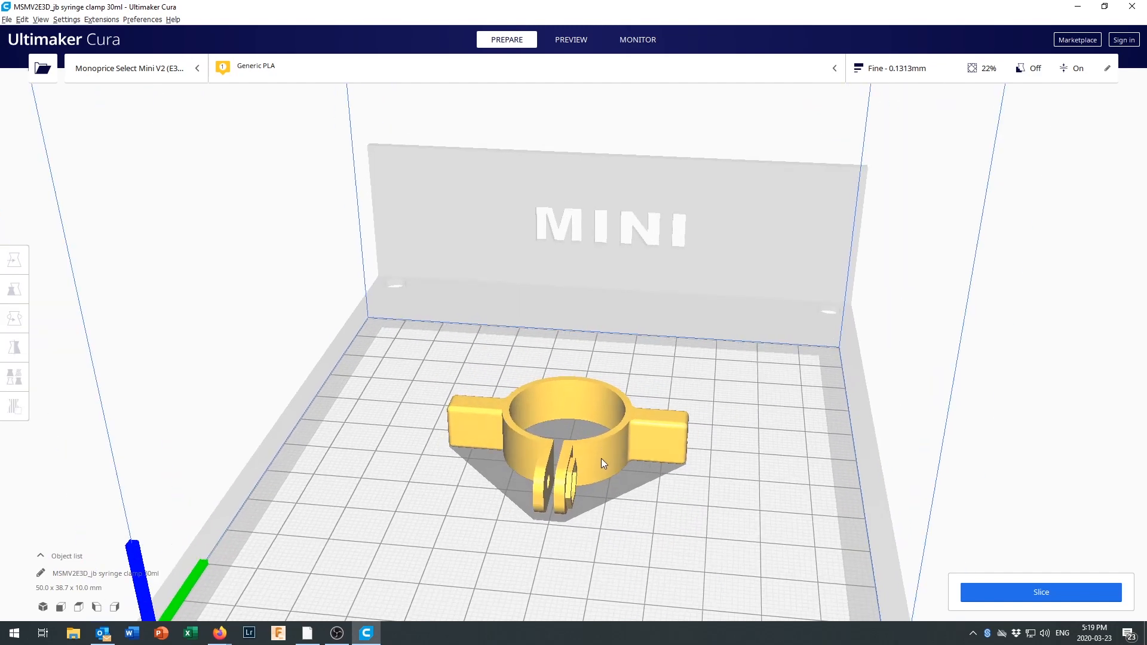
middle_click_drag(591, 422, 587, 367)
scroll(600, 364, "down", 1)
right_click_drag(603, 363, 490, 349)
scroll(660, 365, "up", 3)
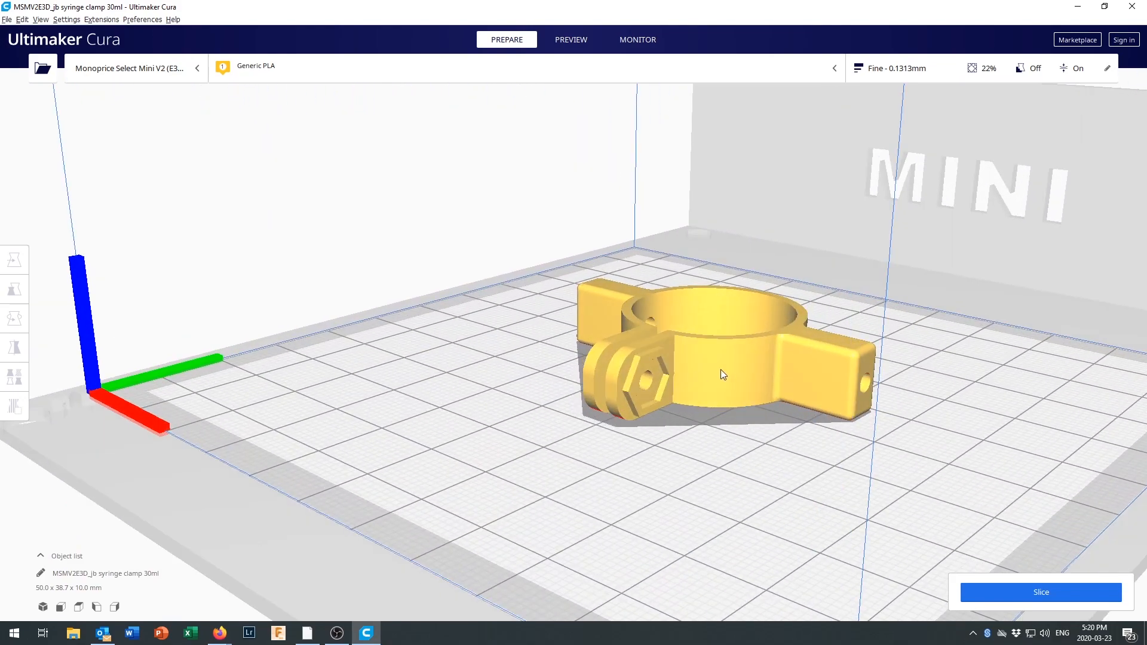
scroll(721, 370, "up", 1)
middle_click_drag(717, 369, 589, 391)
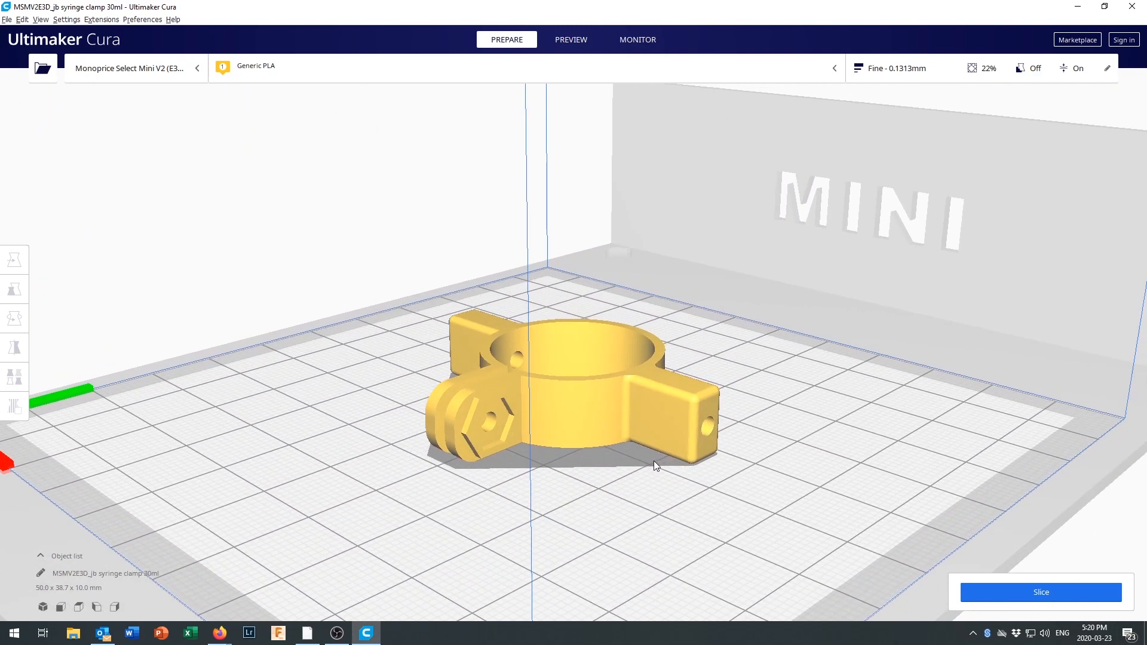
scroll(605, 441, "up", 2)
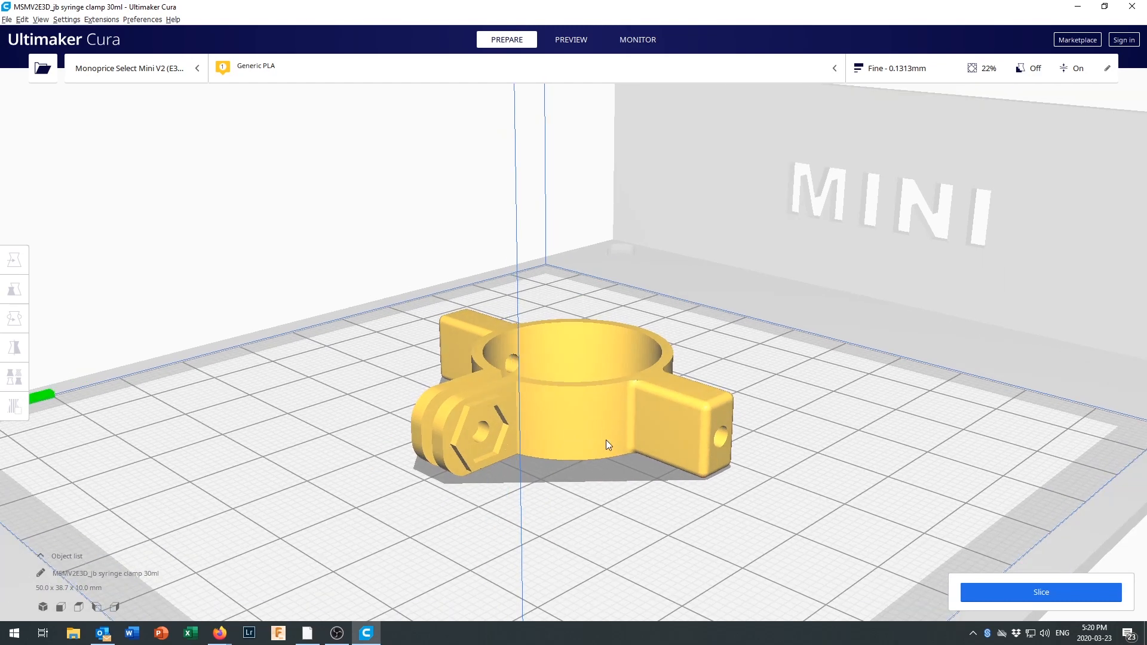
scroll(541, 435, "up", 4)
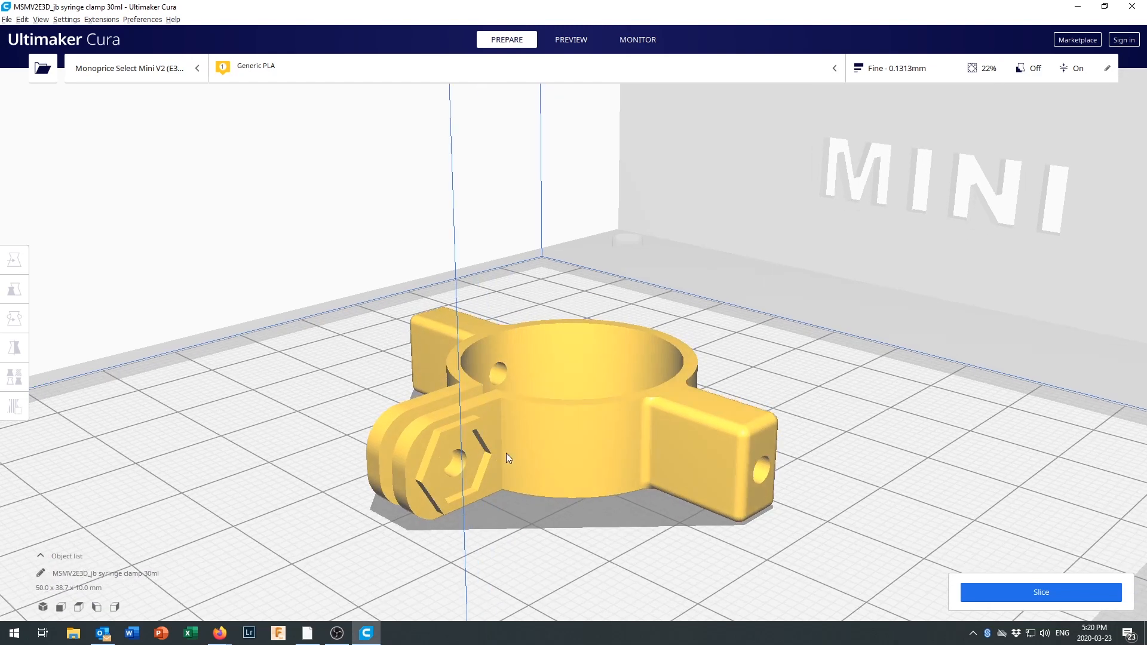
Inspect the clamp from low and raised angles, checking the overhangs at its hinge ears, bolt hole and hexagonal nut recess.
right_click_drag(557, 467, 568, 442)
scroll(559, 437, "down", 1)
scroll(569, 442, "up", 1)
middle_click_drag(568, 443, 582, 425)
right_click_drag(582, 424, 600, 364)
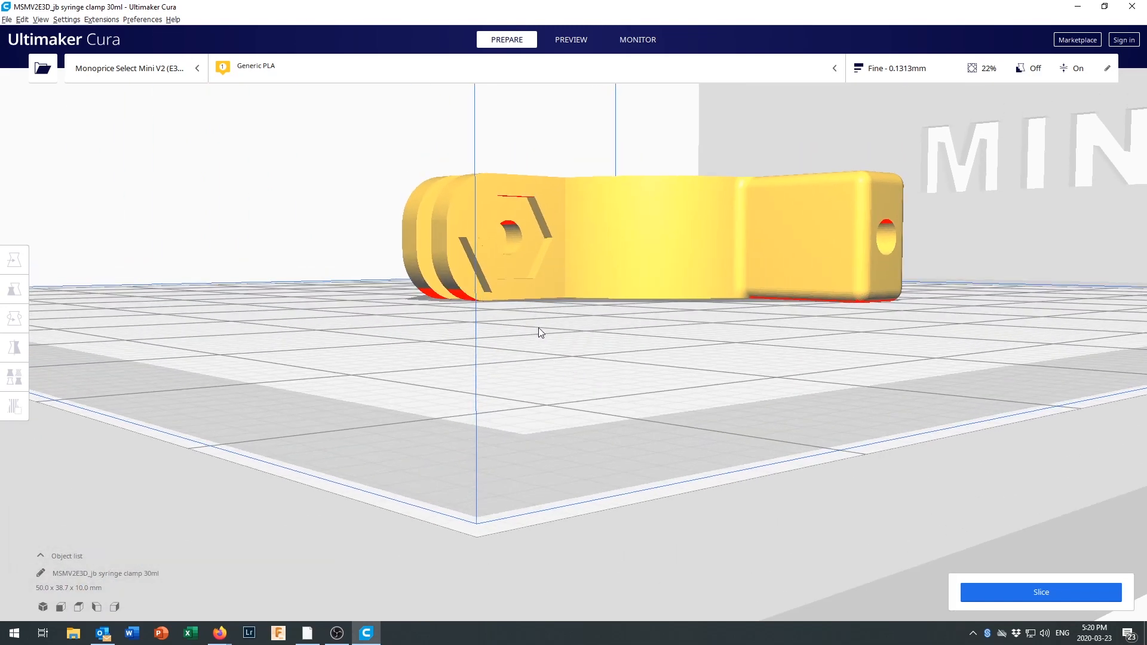
scroll(537, 331, "up", 4)
scroll(523, 371, "up", 2)
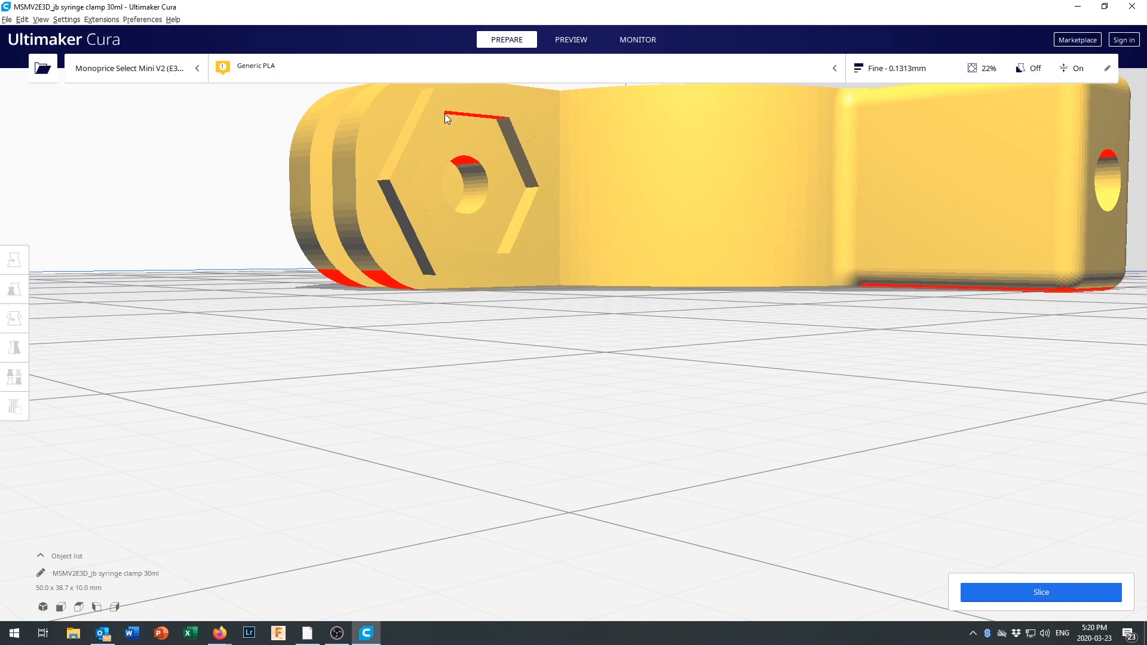
right_click_drag(568, 157, 555, 266)
scroll(598, 382, "up", 5)
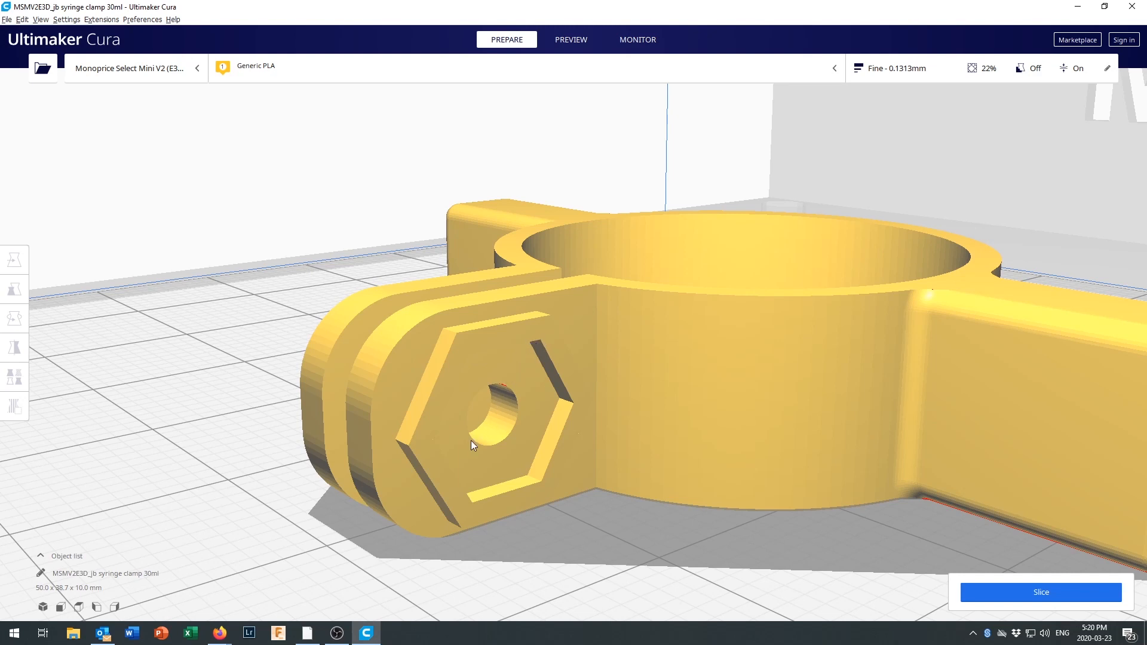
scroll(517, 498, "up", 1)
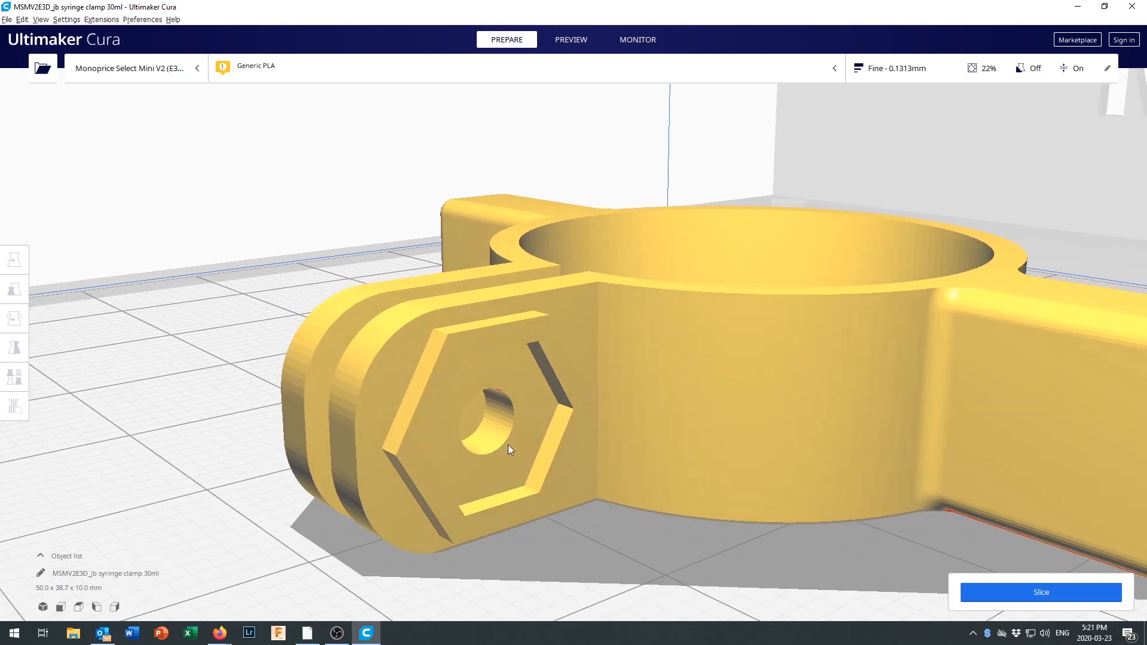
Examine the undersides of the rounded hinge ears and nut recess up close, then the whole clamp on the build plate.
right_click_drag(521, 432, 518, 407)
scroll(529, 446, "up", 1)
right_click_drag(530, 446, 534, 423)
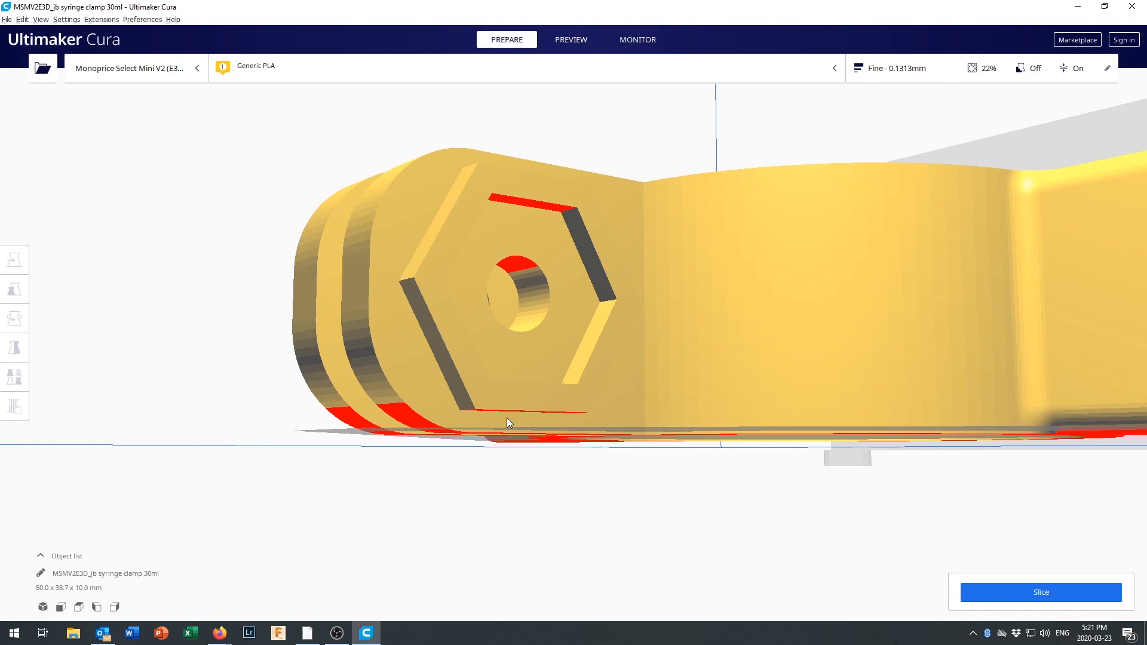
scroll(467, 430, "up", 2)
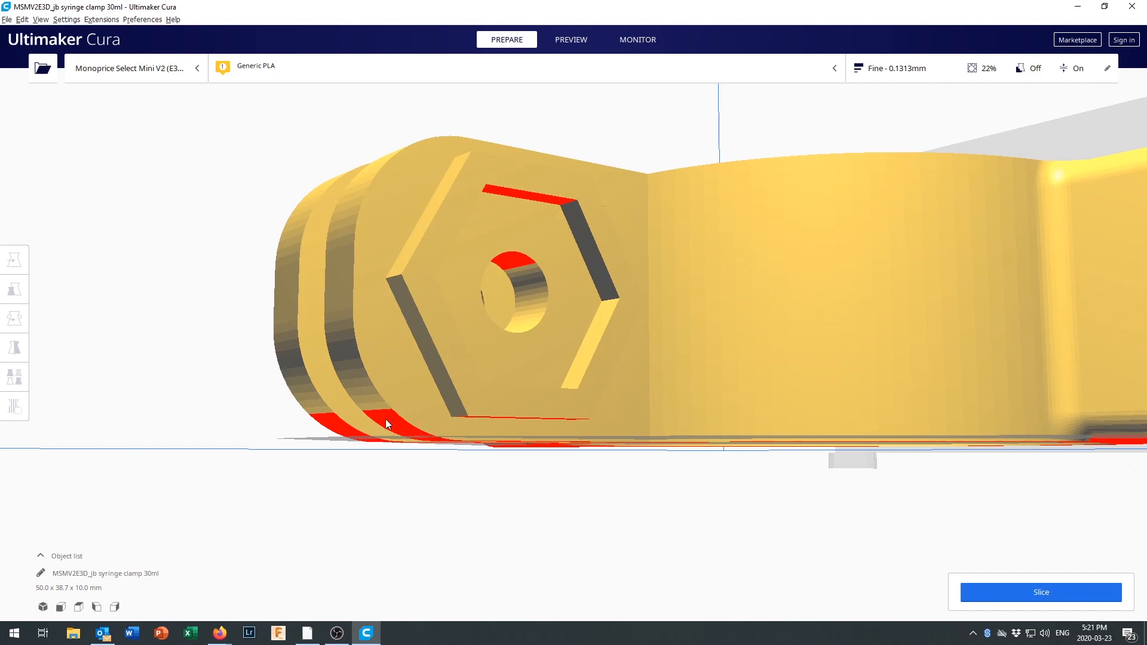
scroll(689, 368, "down", 5)
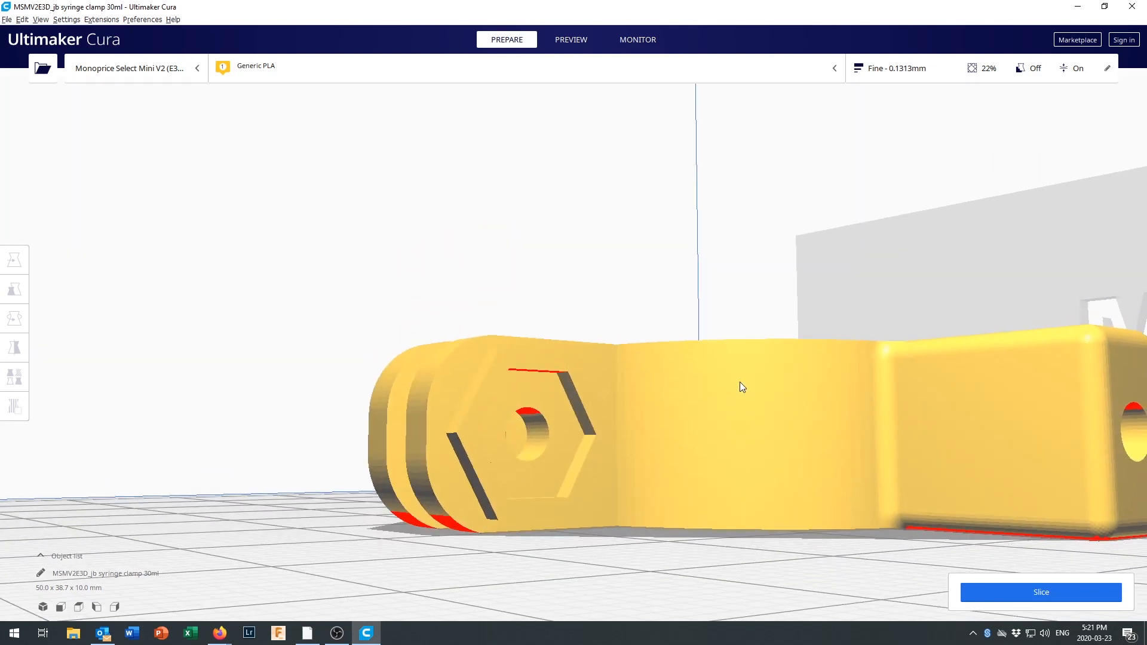
scroll(745, 379, "up", 3)
scroll(745, 381, "down", 5)
mouse_move(747, 381)
right_mouse_down()
mouse_move(777, 371)
mouse_move(820, 425)
mouse_move(861, 433)
mouse_move(752, 340)
mouse_move(728, 367)
mouse_move(760, 381)
mouse_move(747, 385)
right_mouse_up()
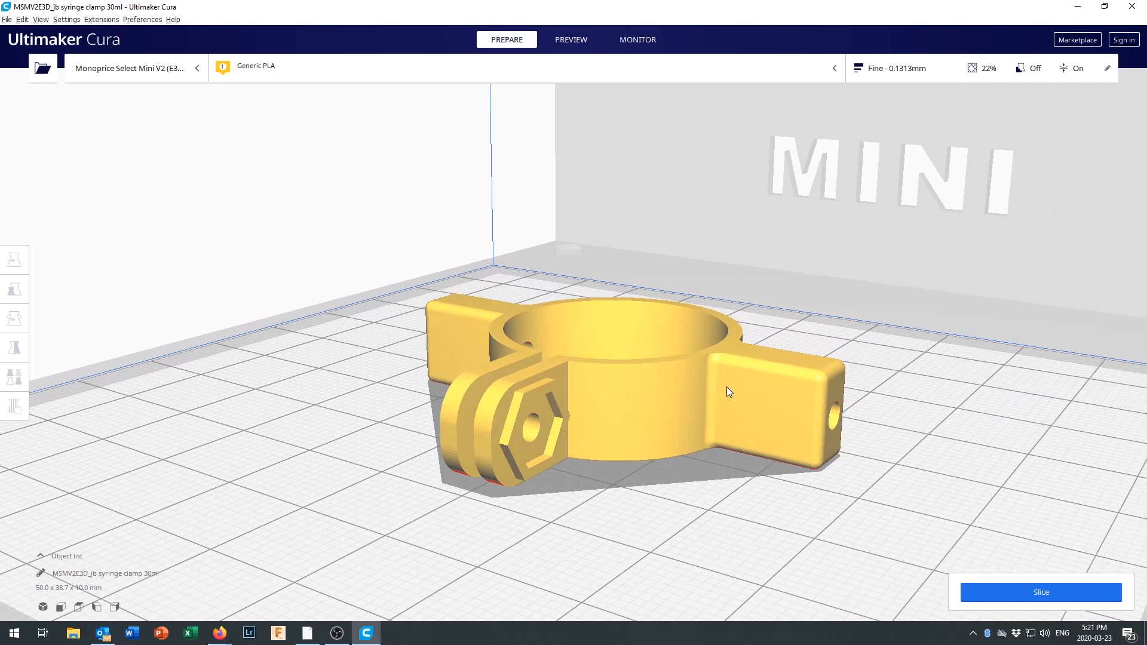
Slice the clamp and show its layer preview at layer 1.
scroll(726, 388, "up", 3)
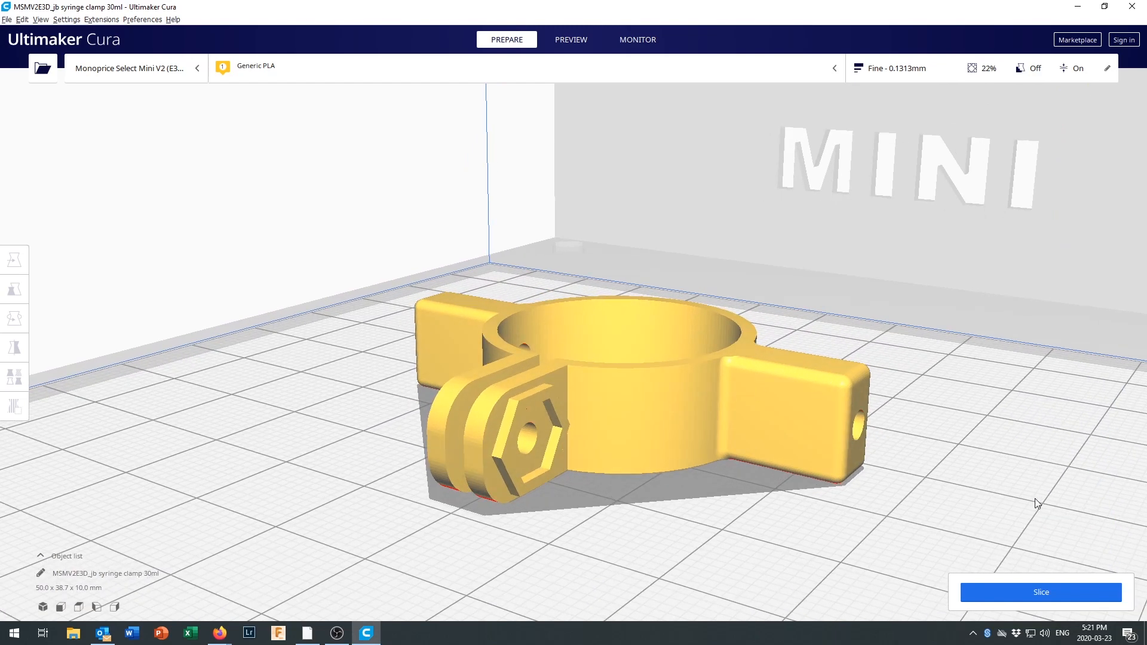
left_click(1035, 601)
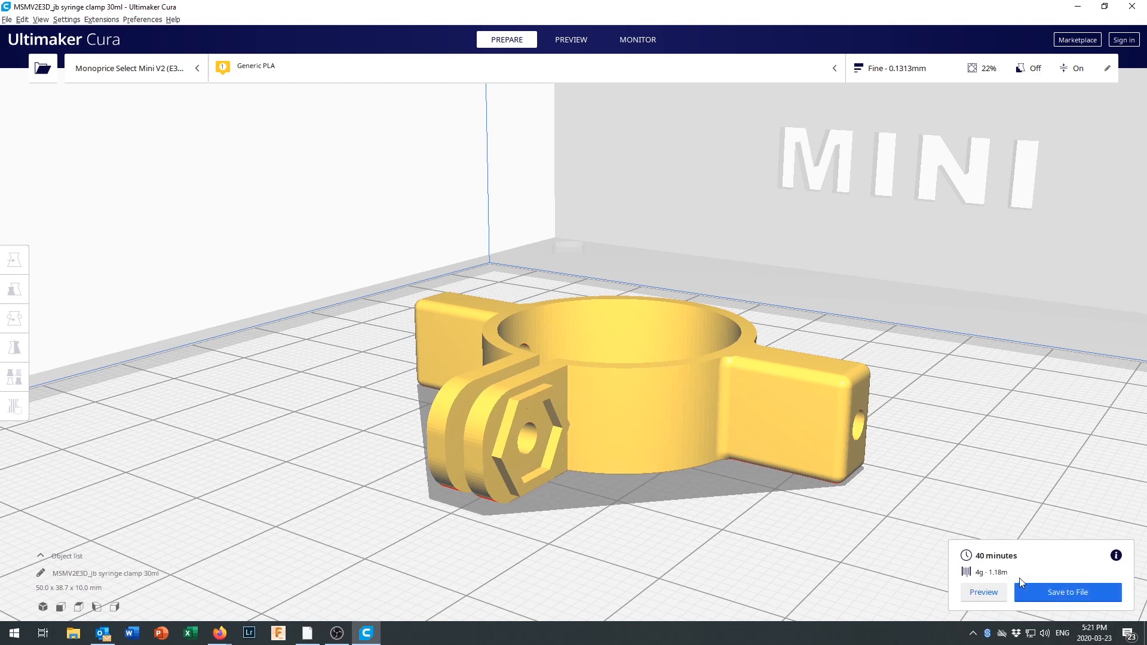
left_click(985, 593)
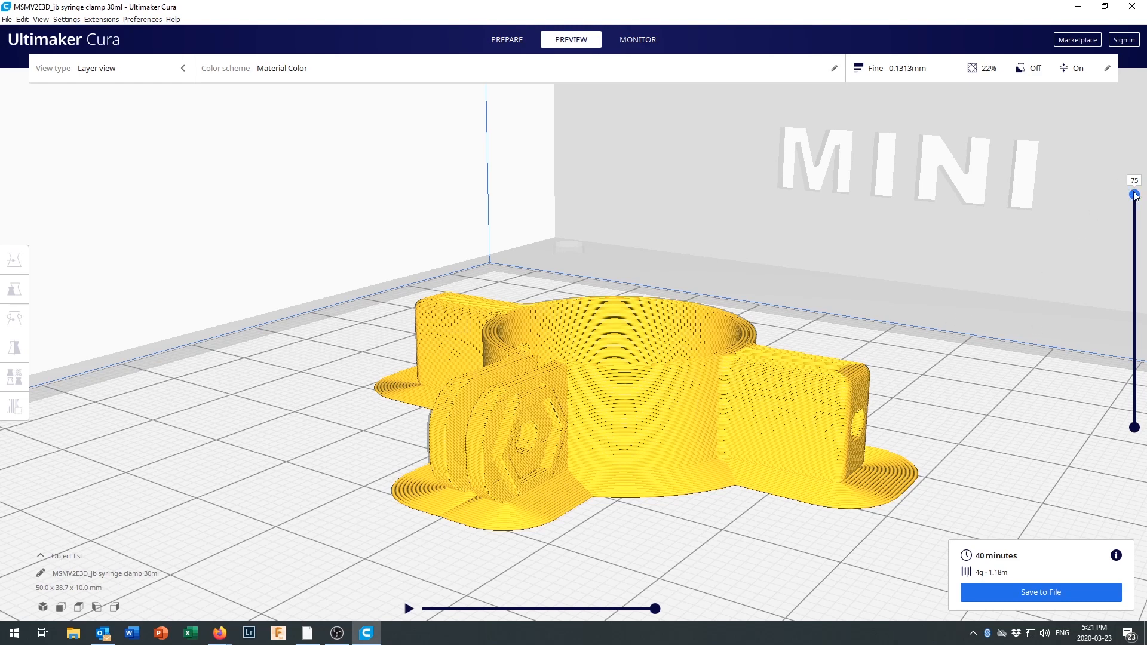
left_click_drag(1134, 196, 1142, 416)
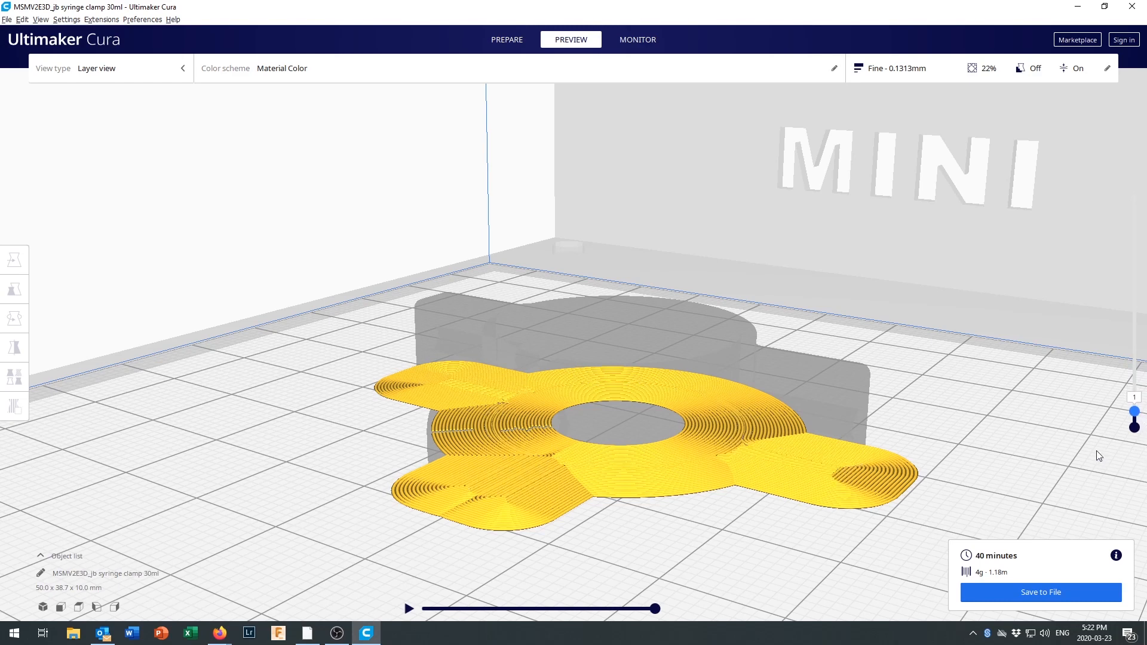
Examine the brim and first layers up close in the preview, going from layer 1 to layer 4.
scroll(666, 430, "down", 2)
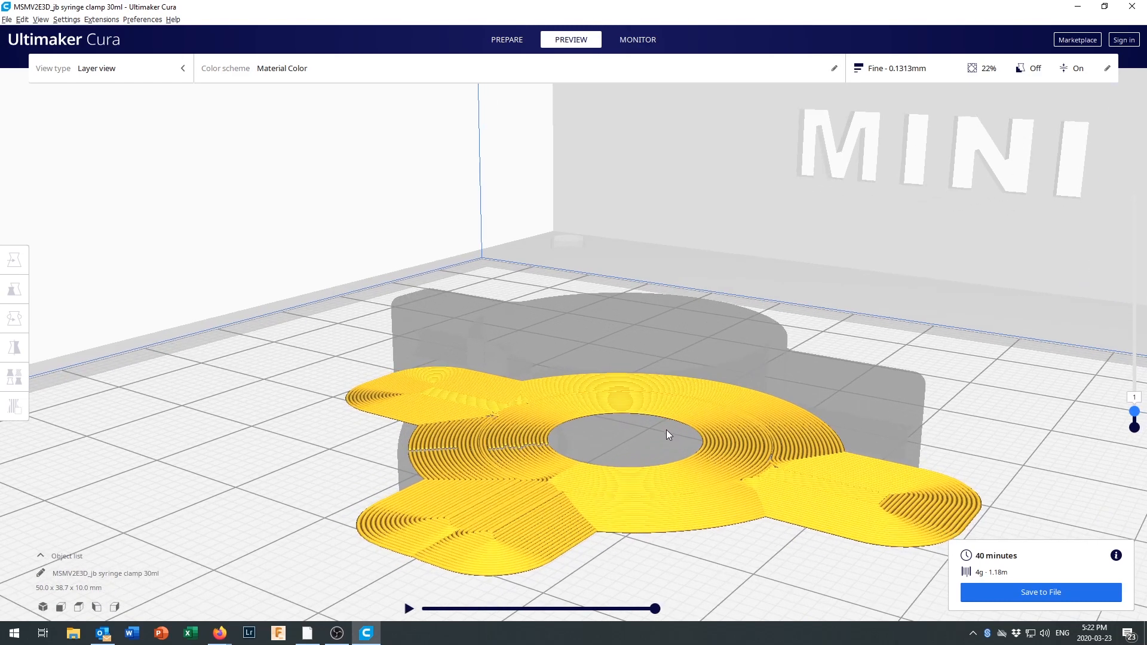
scroll(666, 429, "up", 4)
mouse_move(657, 428)
middle_mouse_down()
mouse_move(640, 406)
mouse_move(649, 426)
middle_mouse_up()
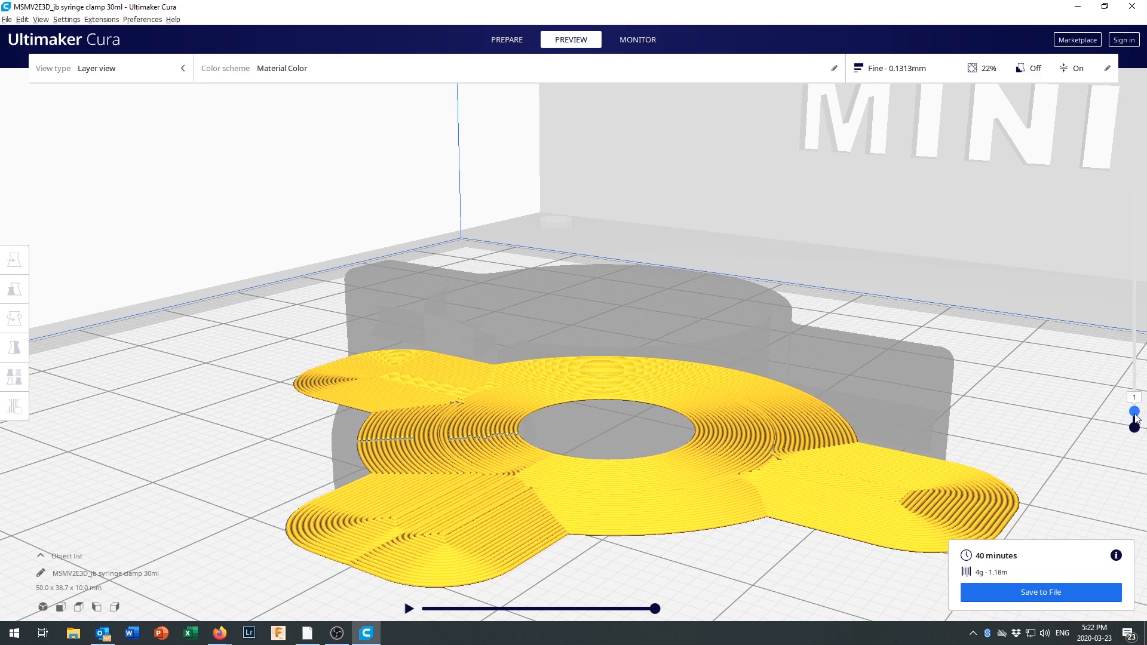
left_click_drag(1134, 414, 1136, 403)
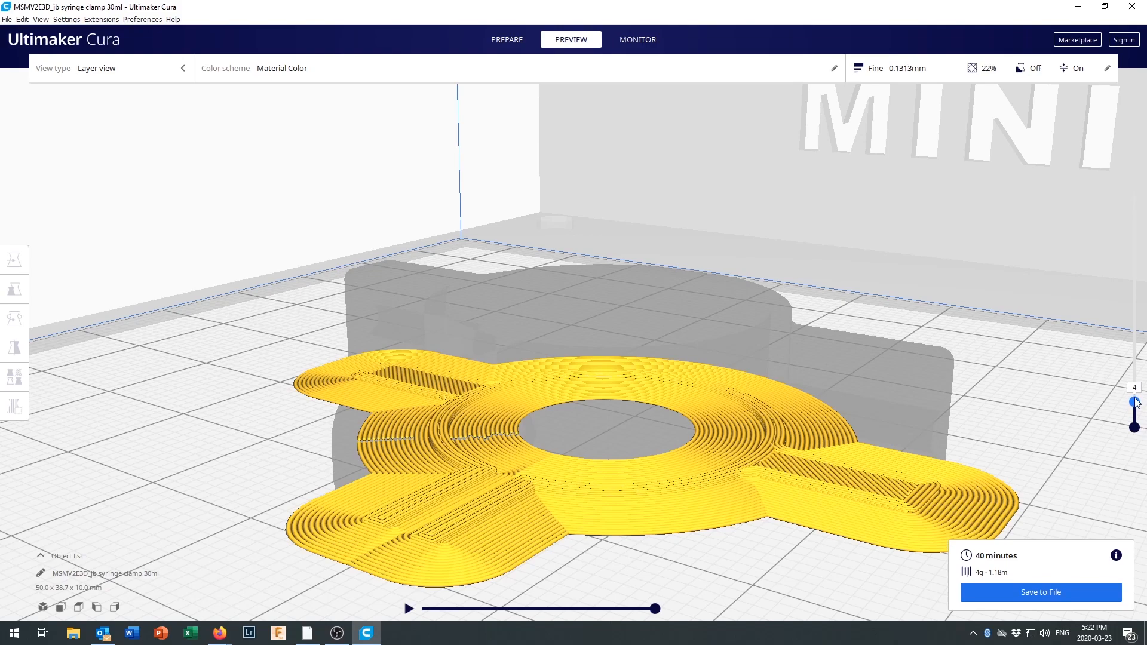
scroll(795, 467, "up", 3)
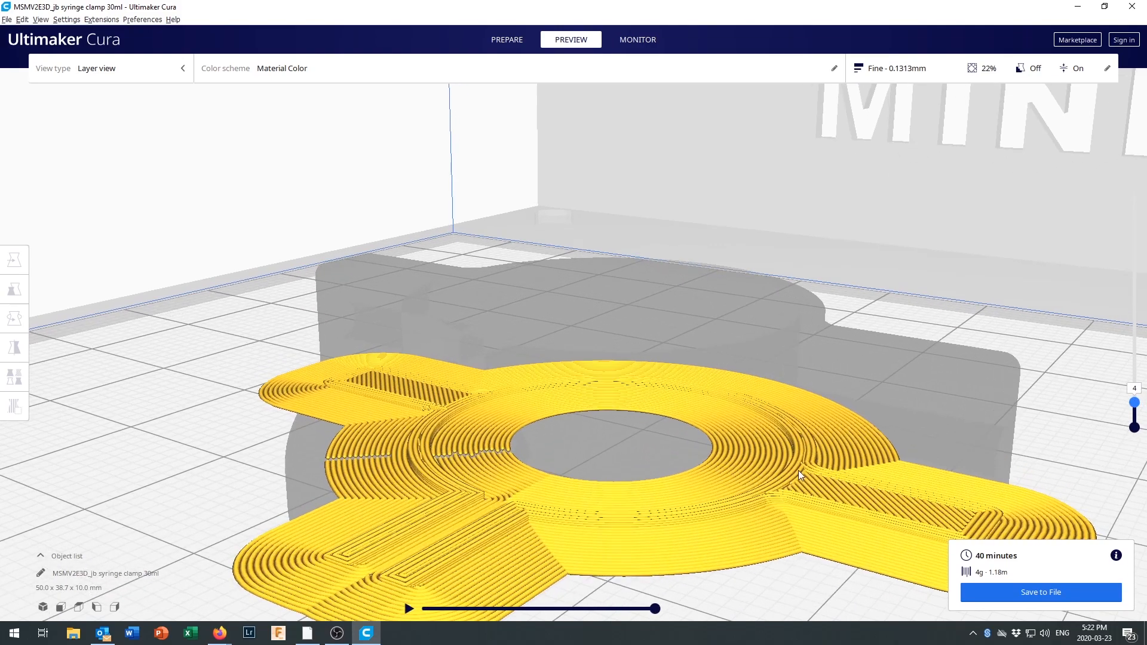
middle_click_drag(804, 477, 726, 459)
right_click_drag(727, 459, 716, 490)
middle_click_drag(700, 456, 721, 500)
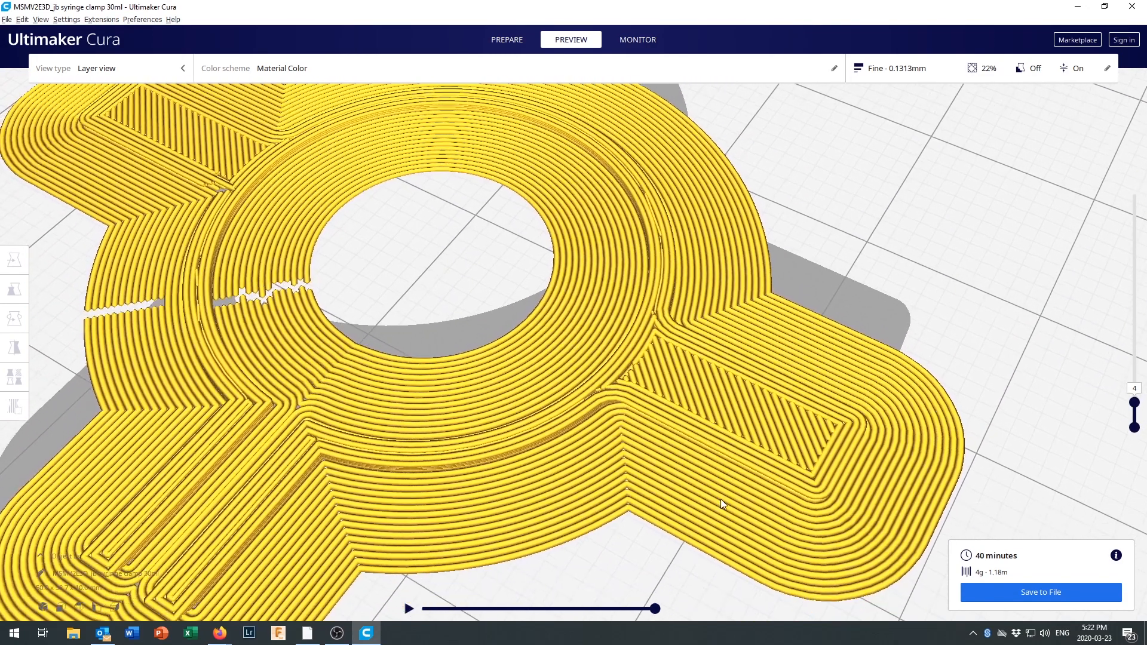
right_click_drag(722, 497, 723, 467)
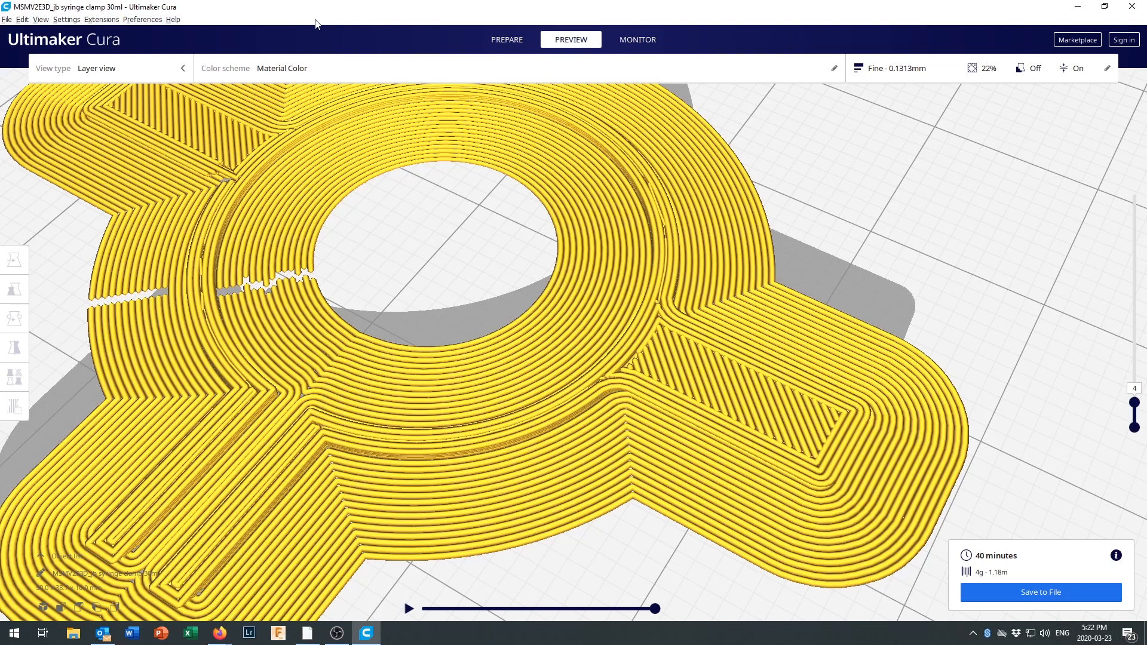
Colour the layer preview by Line Type.
left_click(283, 72)
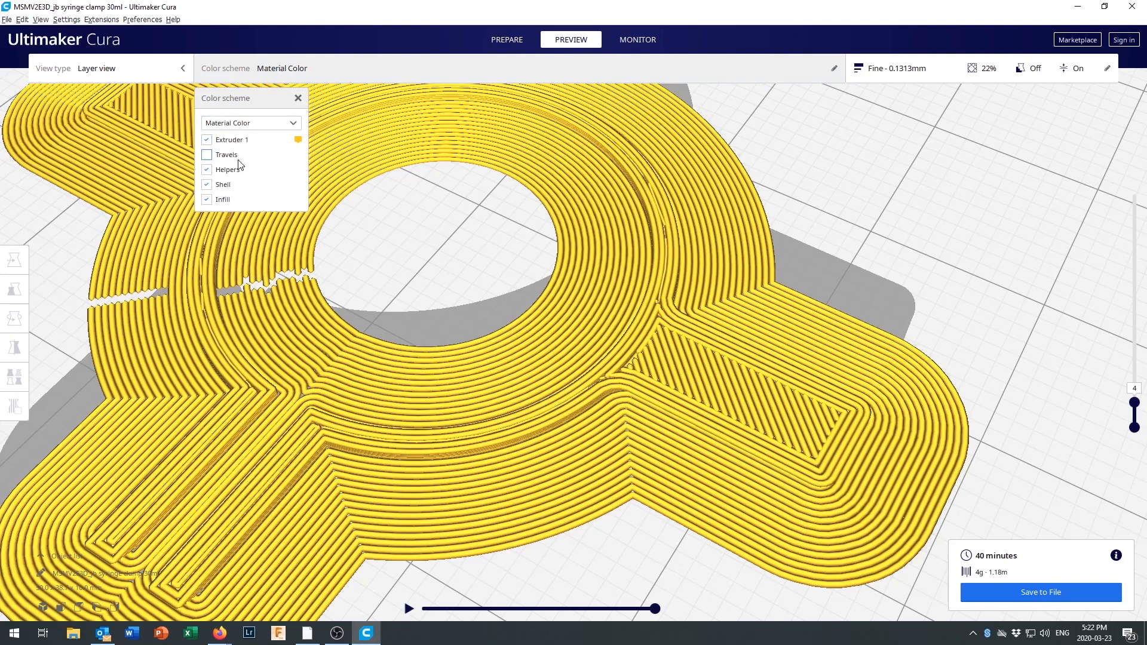
left_click(250, 124)
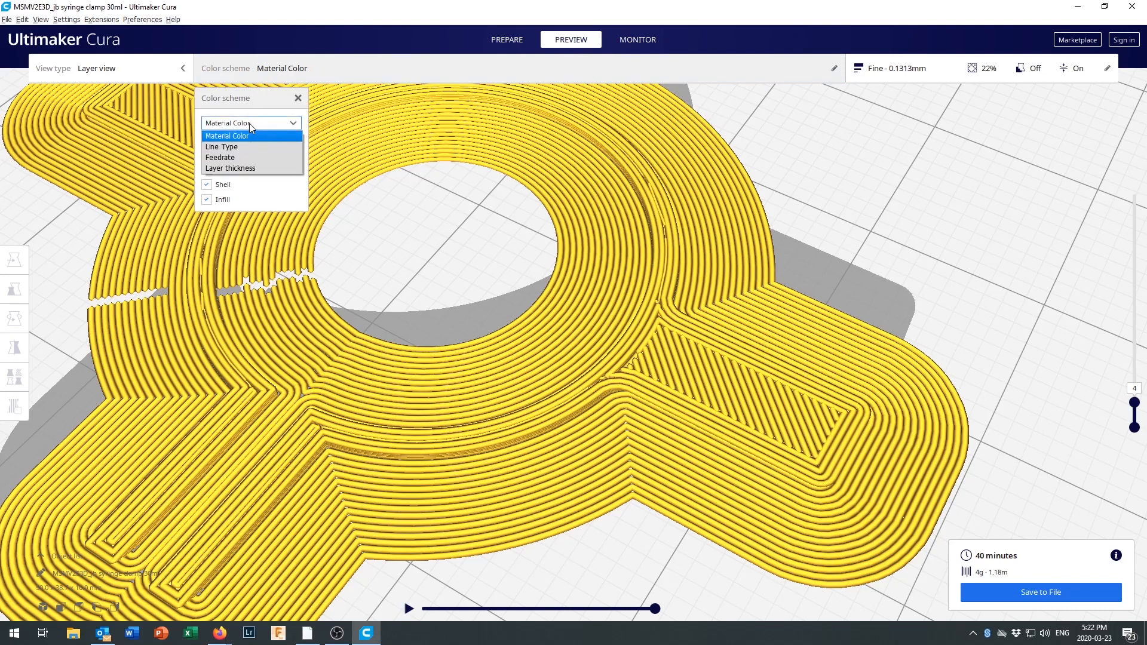
left_click(242, 154)
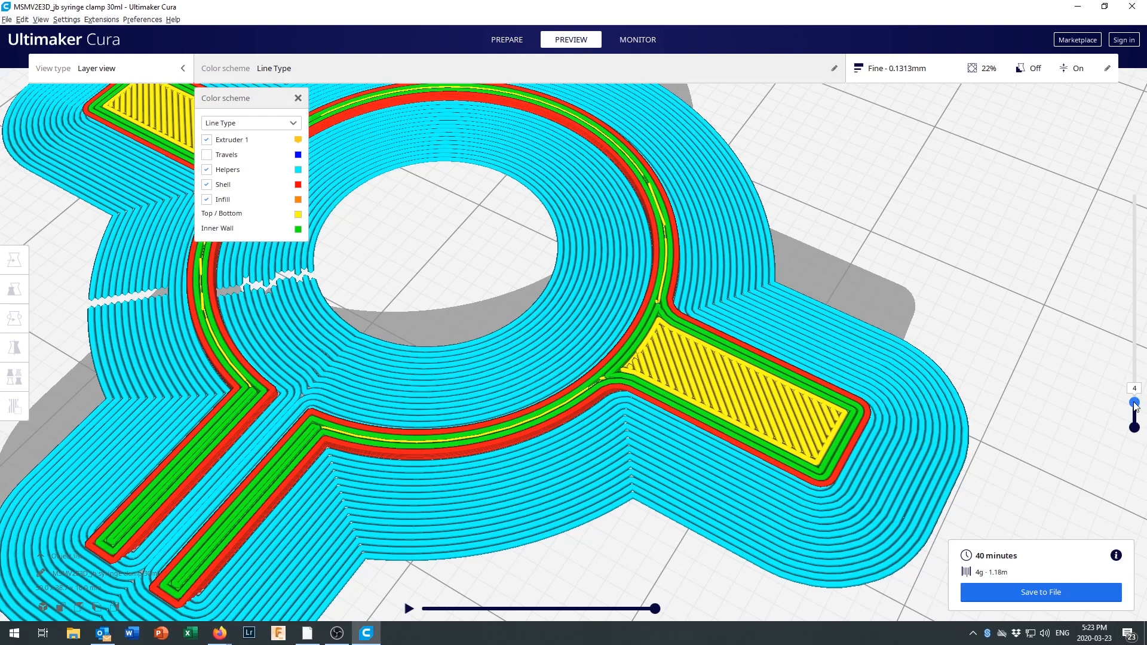
Review the walls, infill, bolt holes and nut recess through layers 1, 15, 31, 70 and 75, and close the colour scheme options.
left_click_drag(1135, 404, 1135, 412)
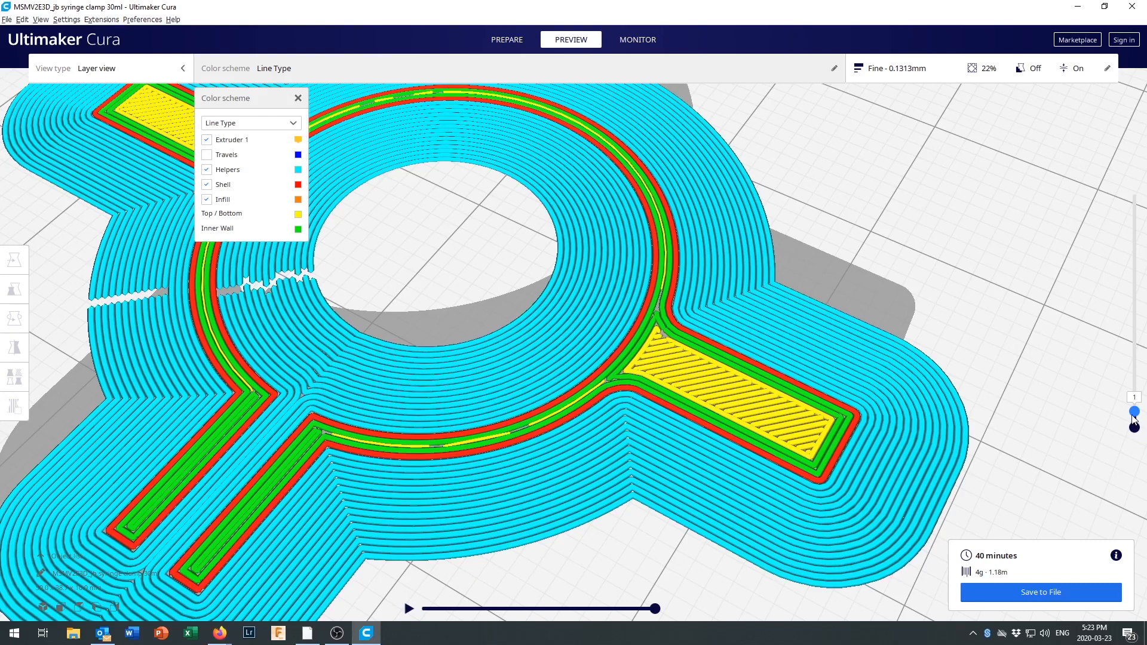
left_click_drag(1135, 412, 1131, 370)
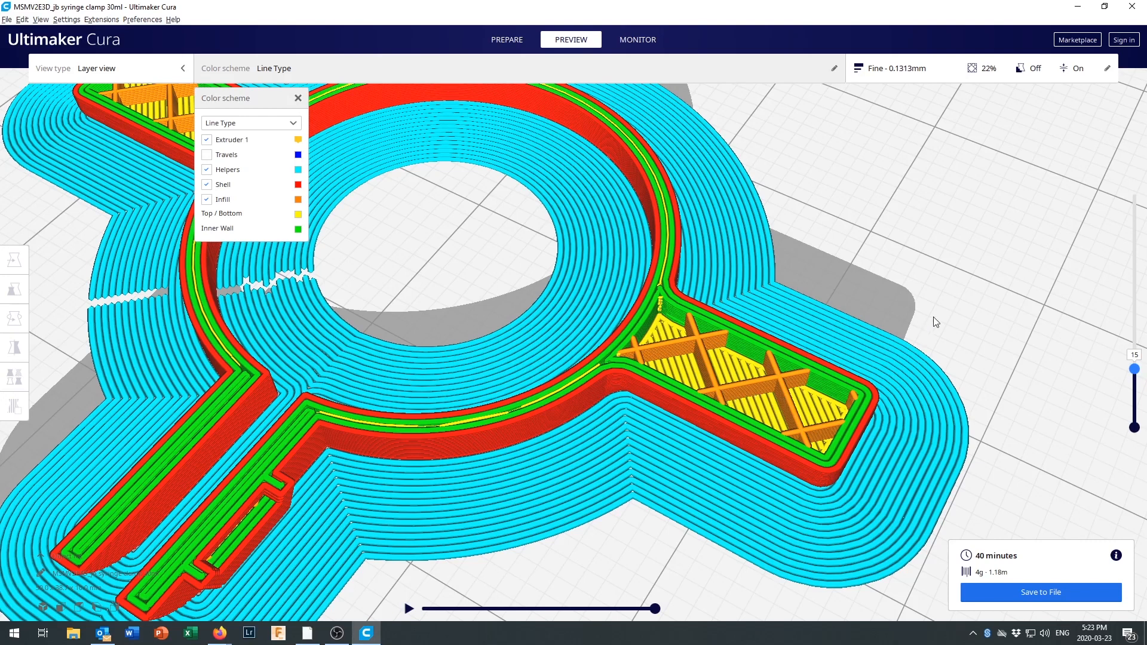
left_click_drag(1136, 371, 1139, 323)
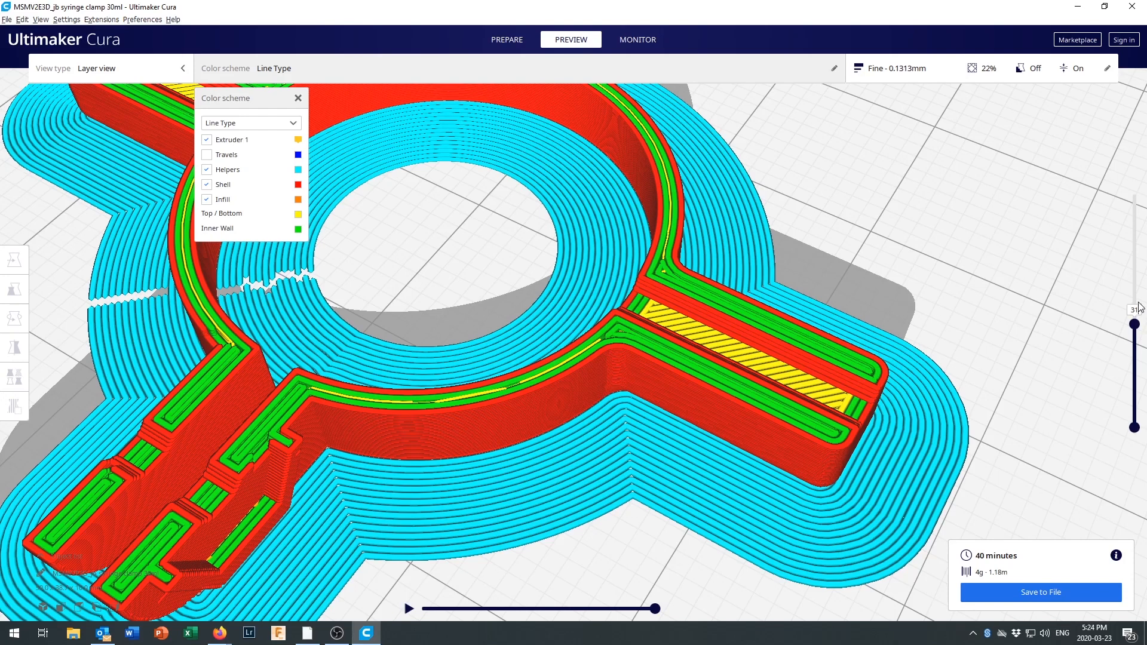
left_click_drag(1135, 323, 1127, 204)
scroll(876, 288, "down", 6)
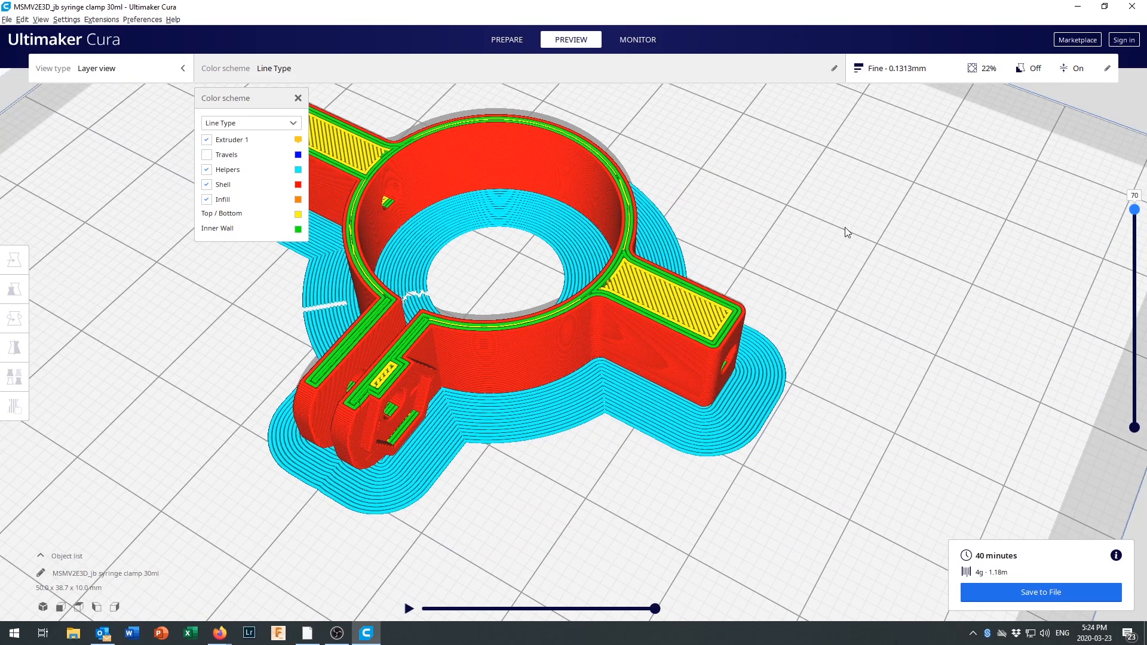
middle_click_drag(845, 227, 910, 244)
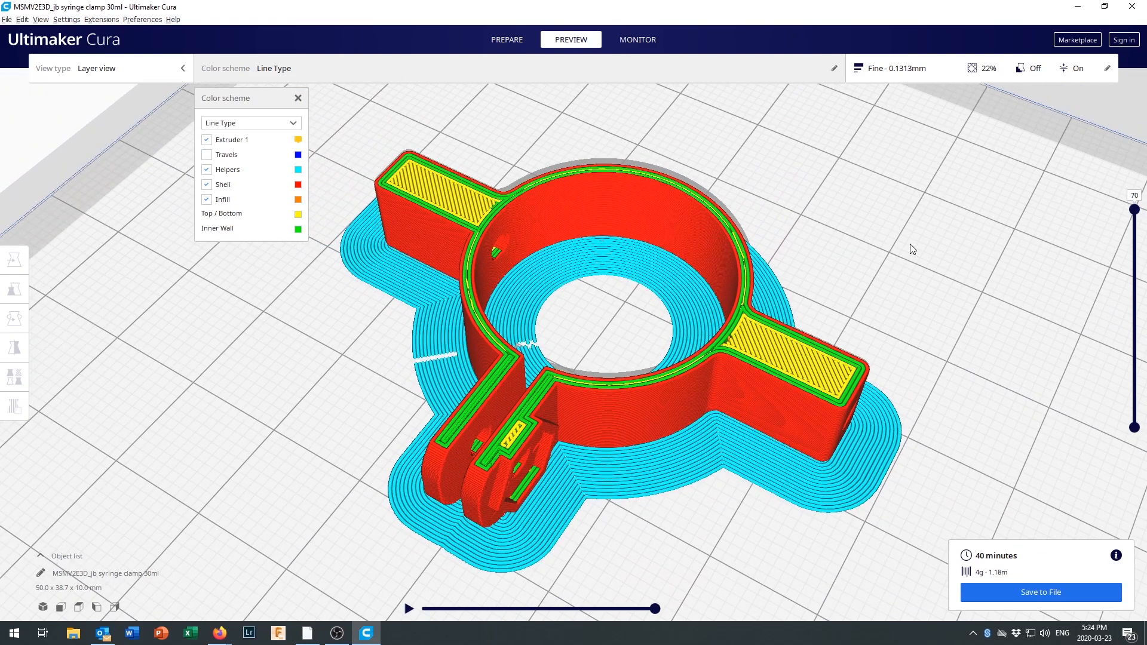
left_click_drag(1135, 209, 1136, 184)
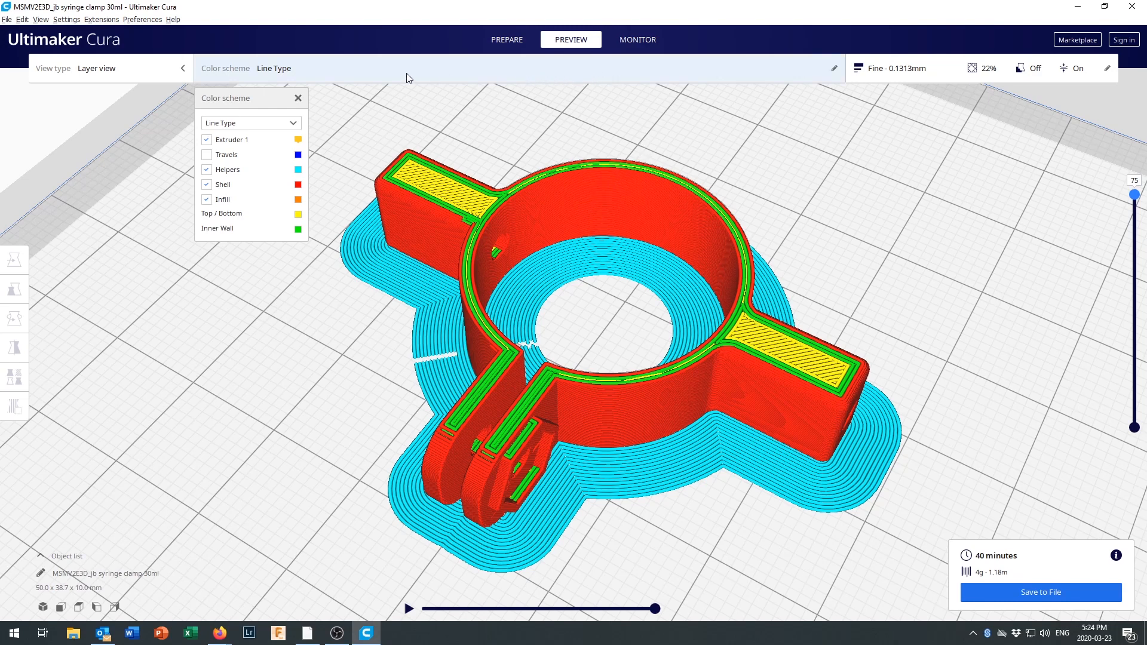
left_click(479, 66)
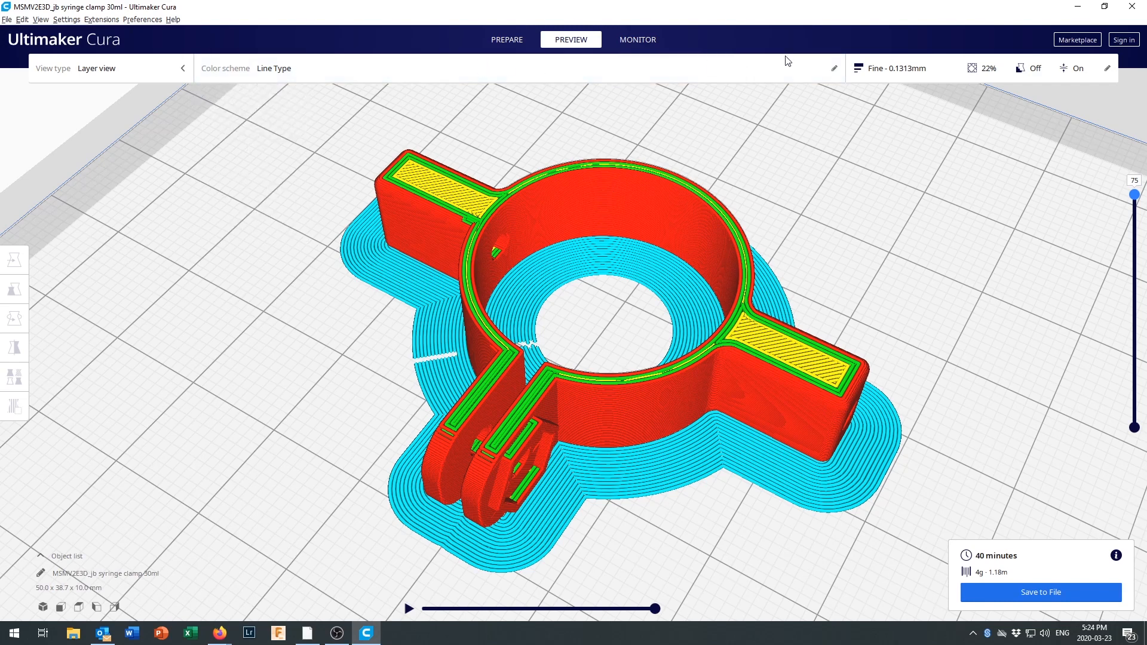
Return to the Prepare stage and show the custom print settings, enlarged to reveal the categories down to build plate adhesion.
left_click(511, 39)
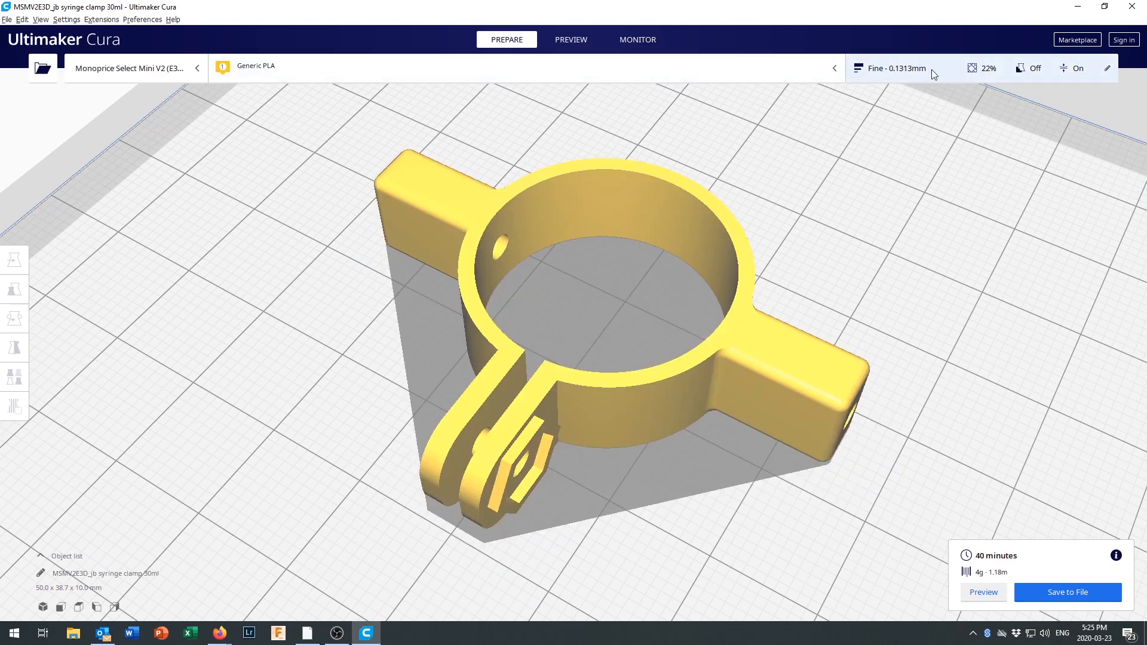
left_click(1108, 70)
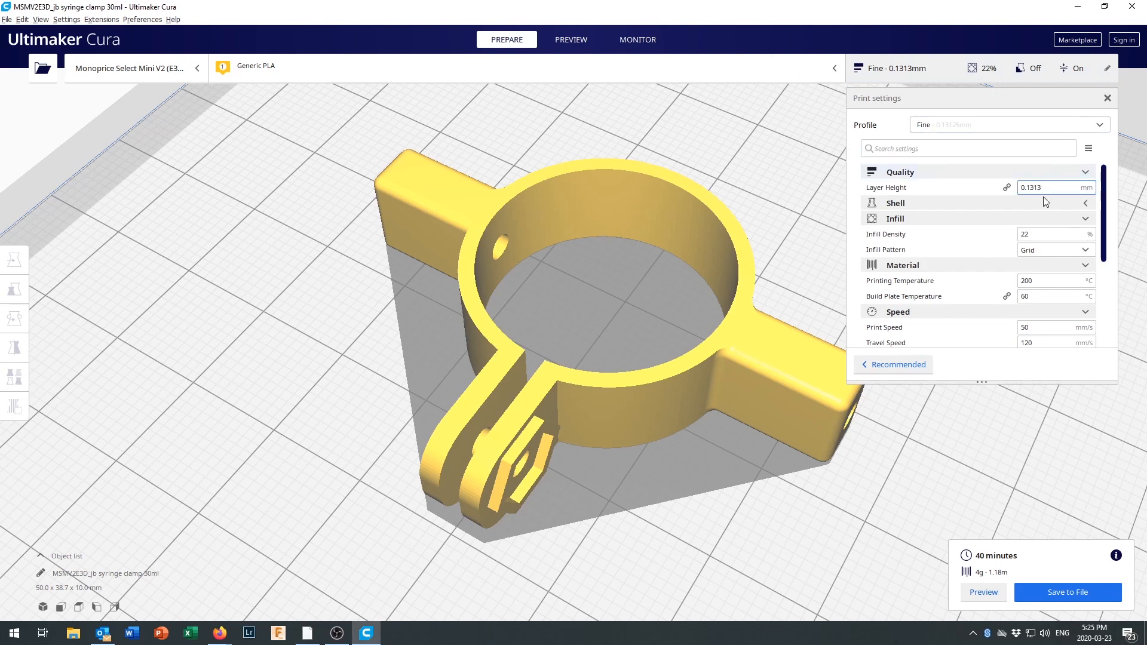
left_click_drag(1068, 380, 1080, 535)
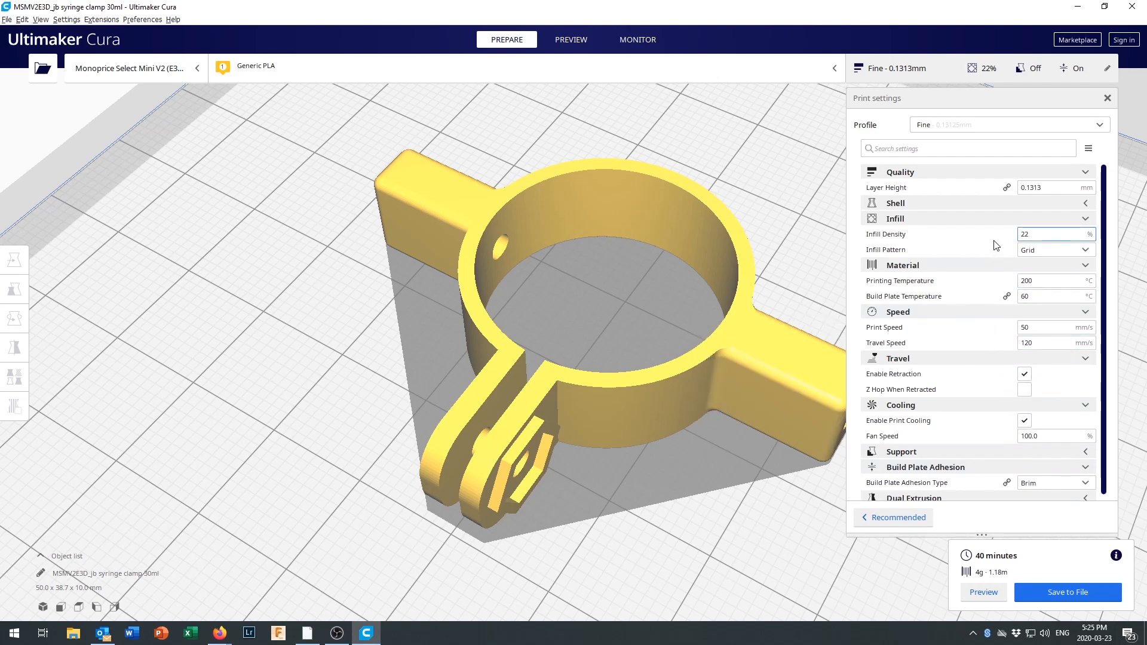
Set the layer height to 0.1 mm.
mouse_move(992, 249)
mouse_move(960, 233)
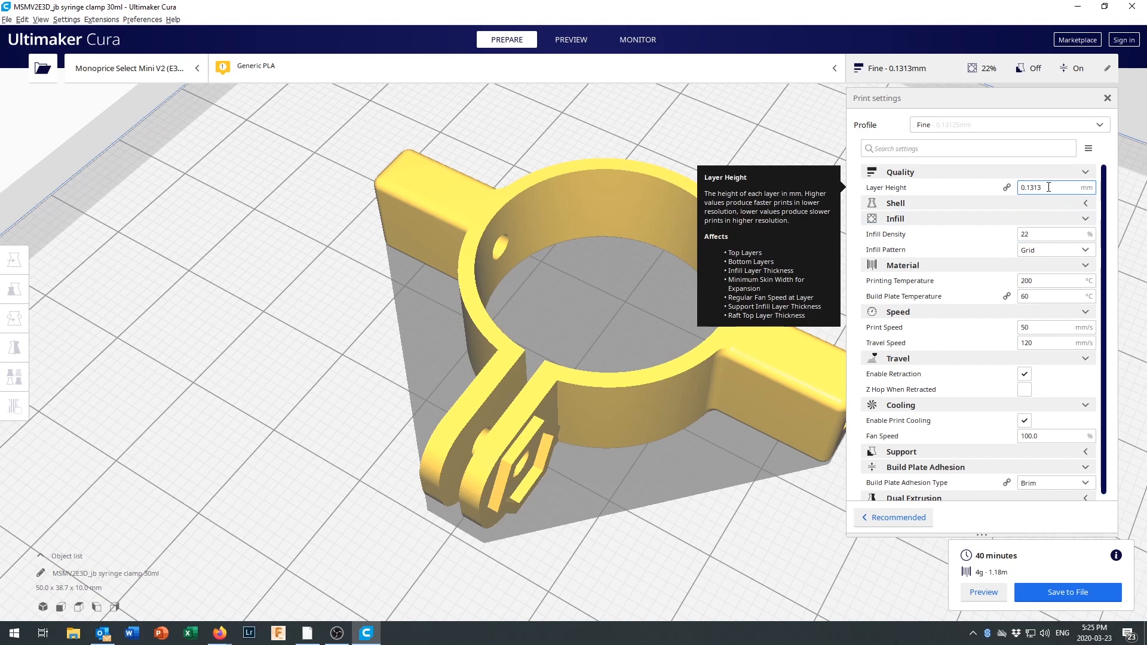
left_click_drag(1040, 188, 1019, 187)
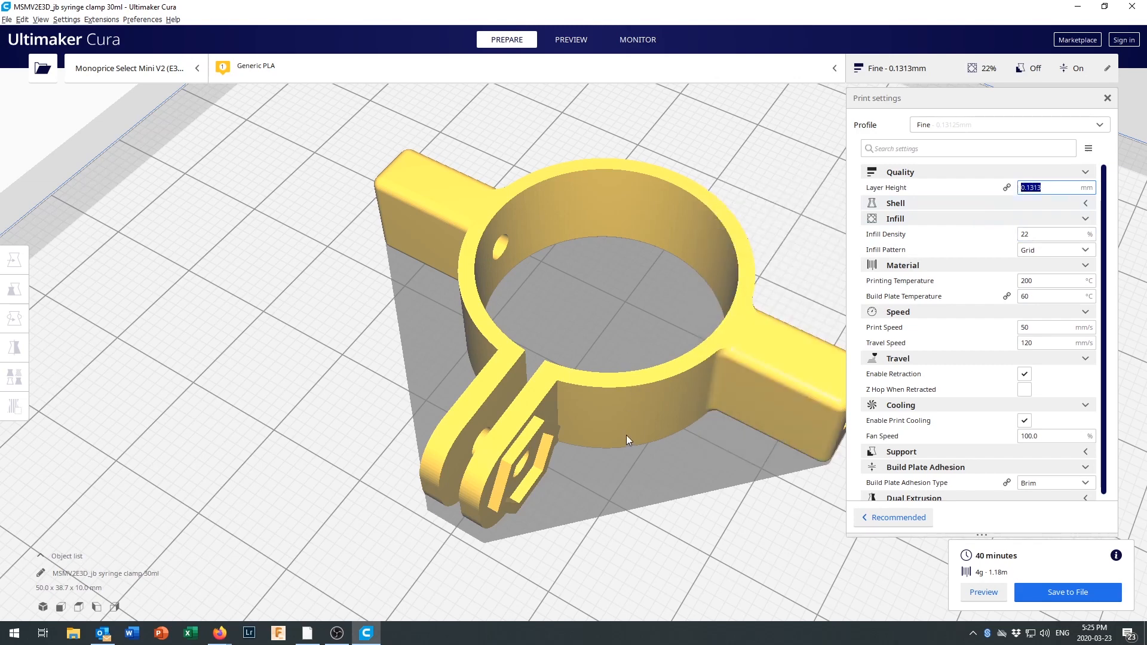
left_click(1051, 190)
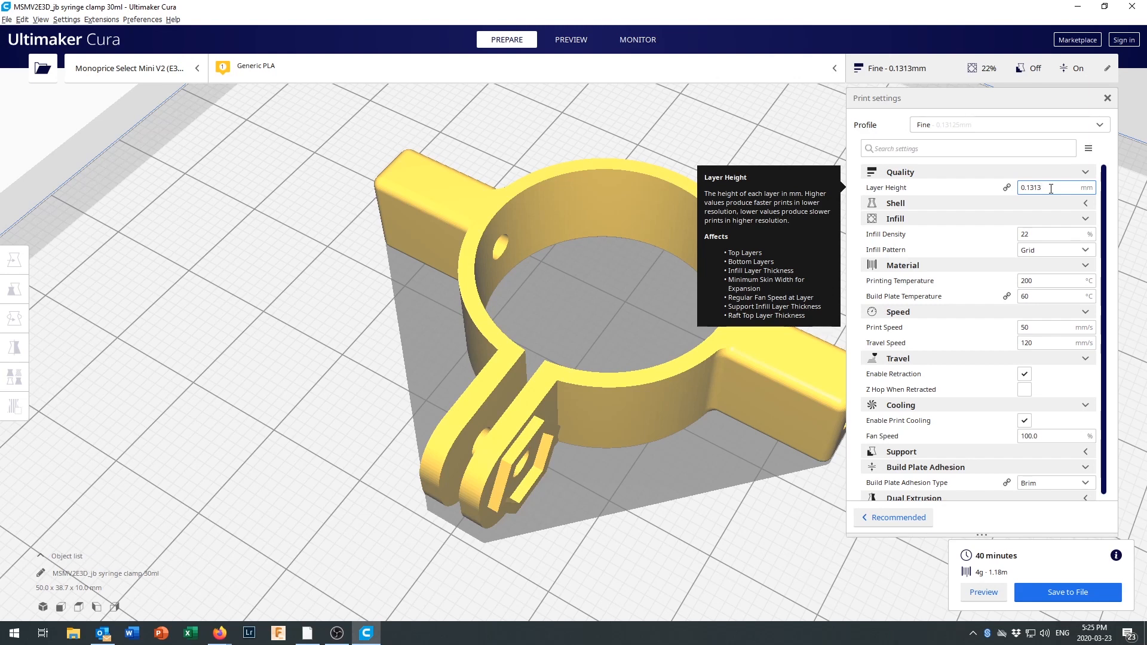
key("BackSpace")
key("BackSpace")
key("BackSpace")
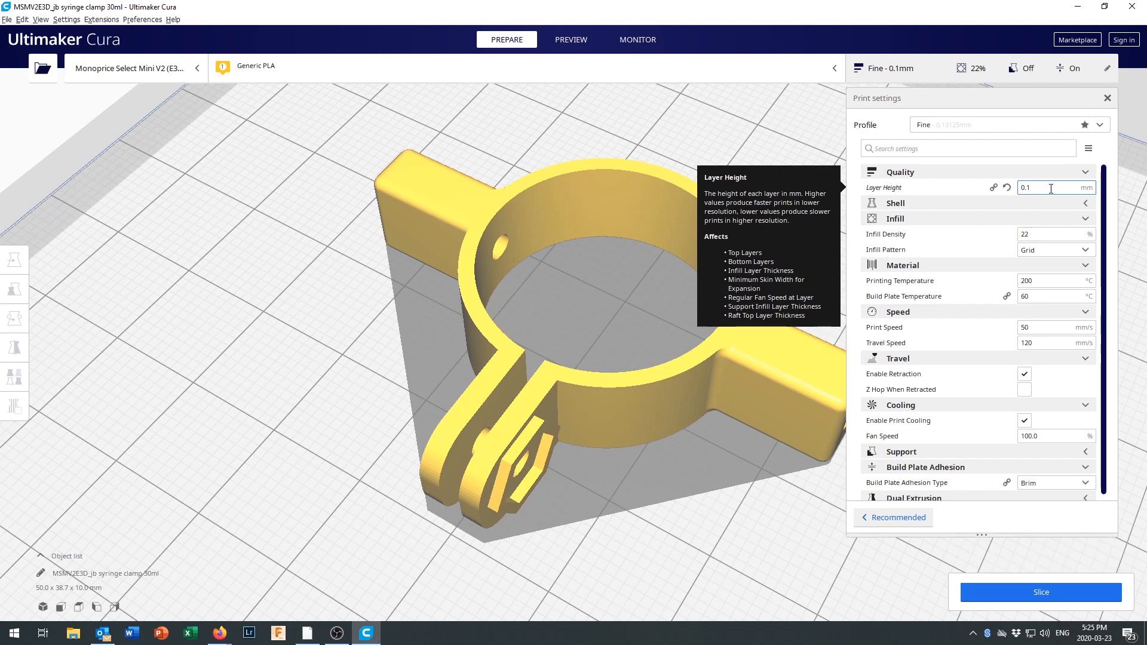
Set the layer height to 0.18 mm and slice the model.
type("8")
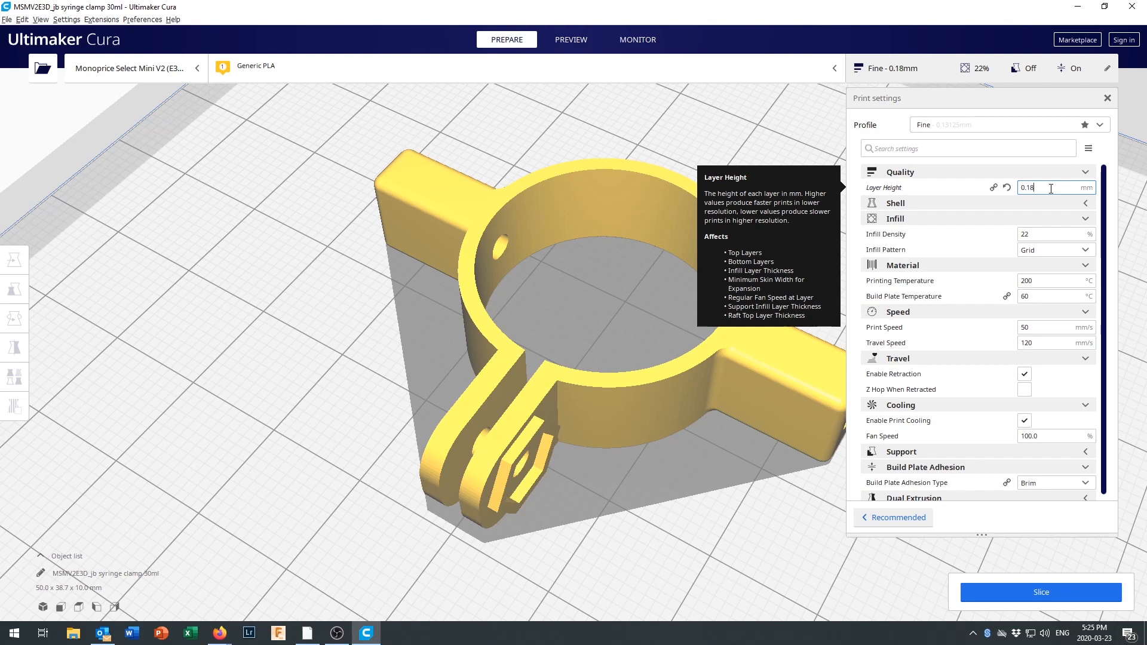
left_click(1052, 594)
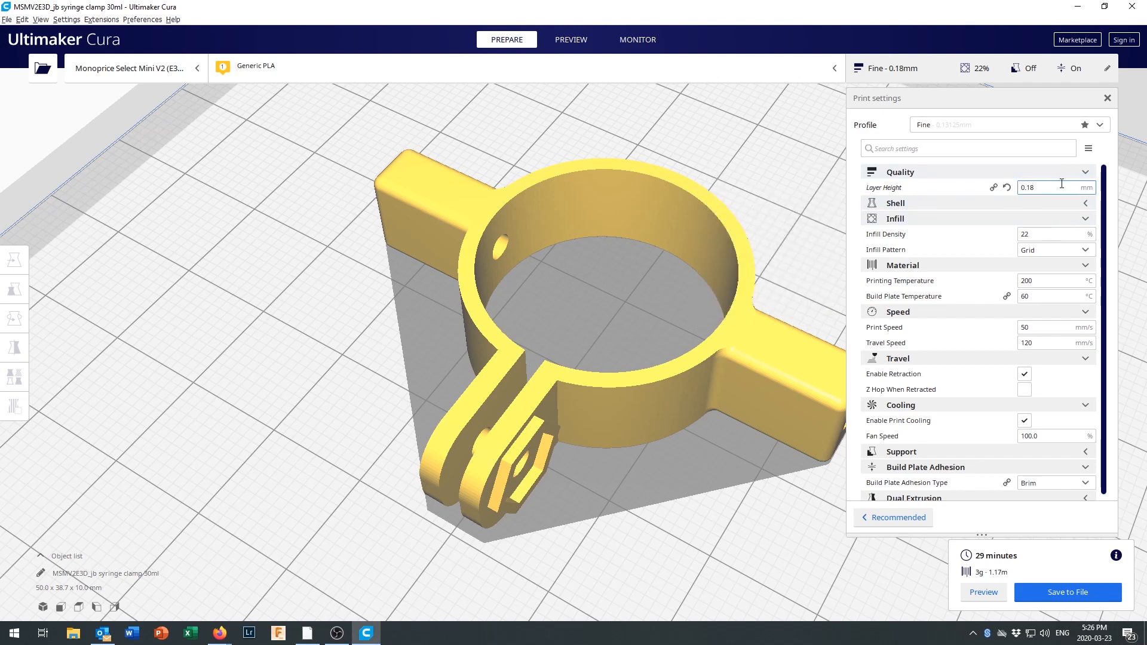
Expand the Shell settings and examine the clamp arm's walls and infill in the layer preview, lowering the displayed layer to 50.
left_click(1086, 204)
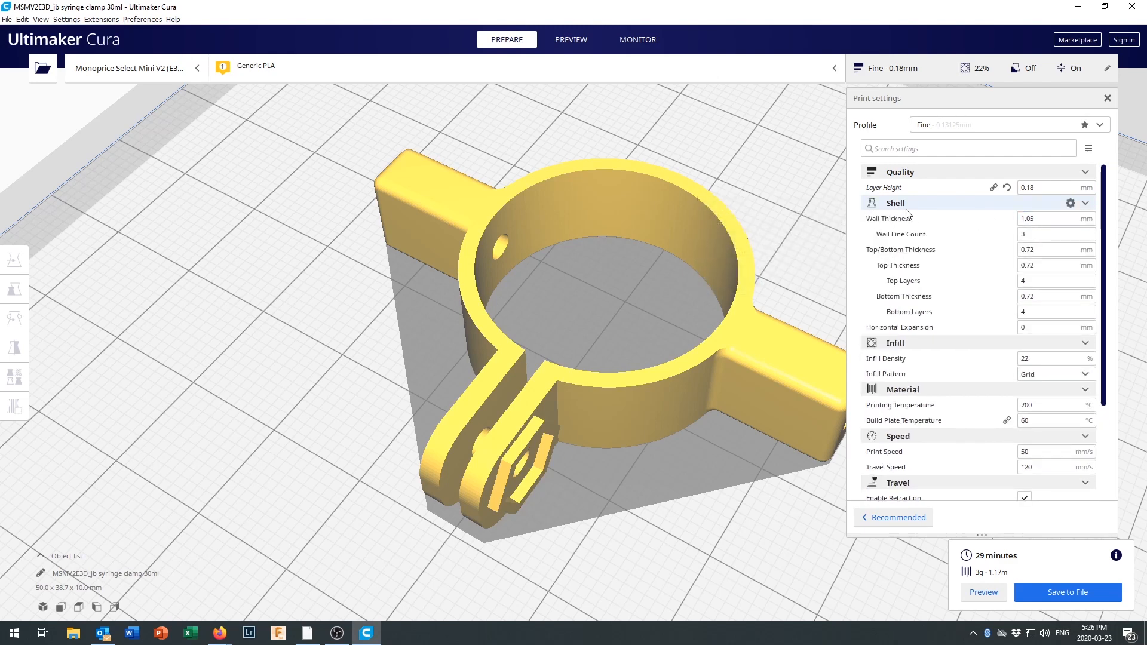
mouse_move(896, 222)
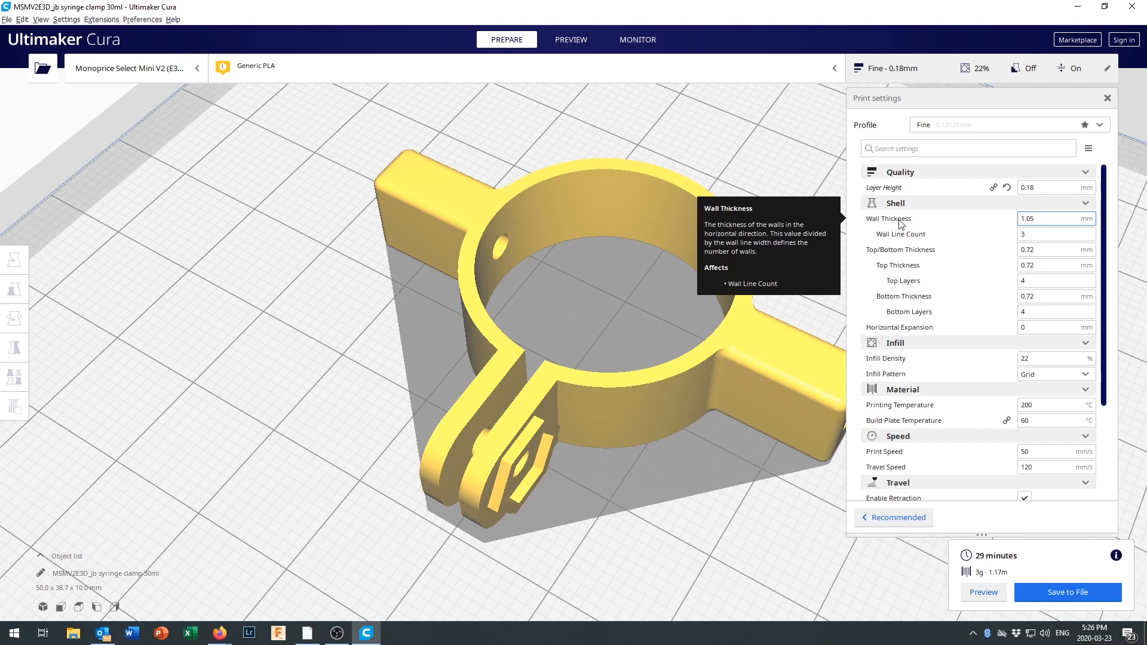
left_click(574, 45)
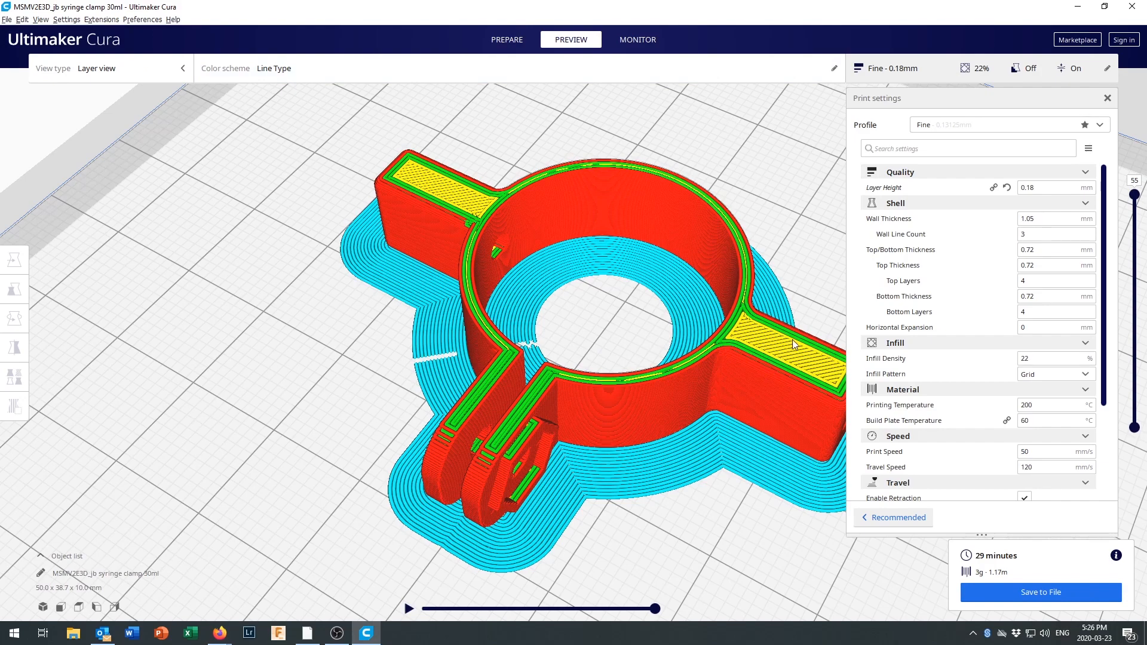
scroll(778, 332, "up", 6)
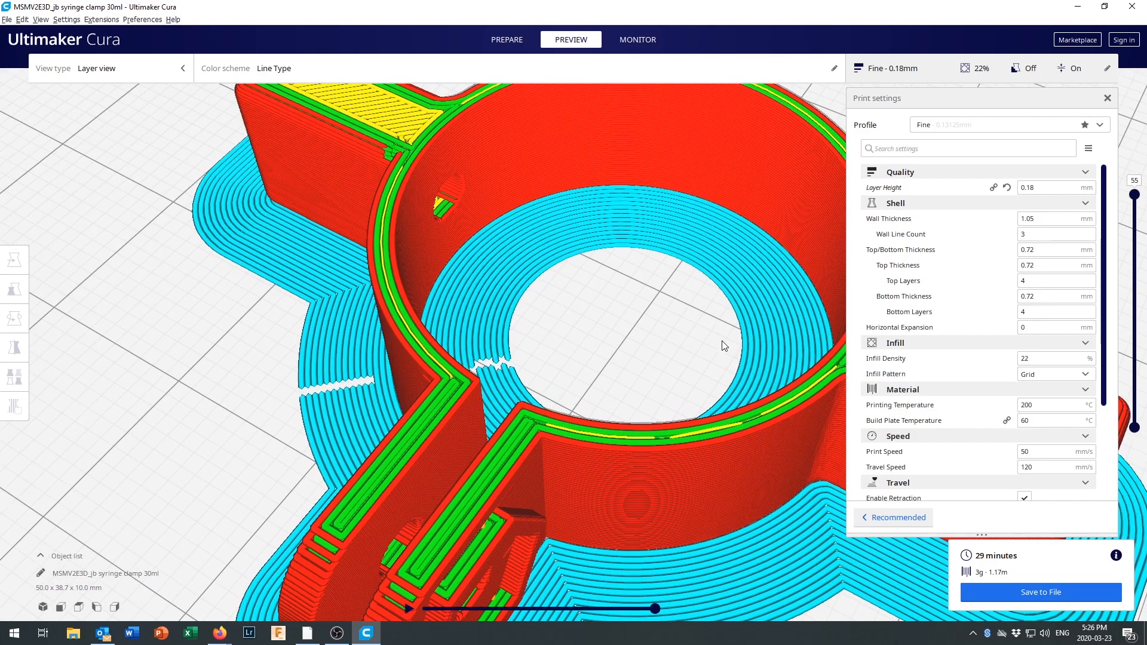
scroll(563, 273, "down", 2)
scroll(422, 166, "up", 3)
scroll(458, 342, "up", 1)
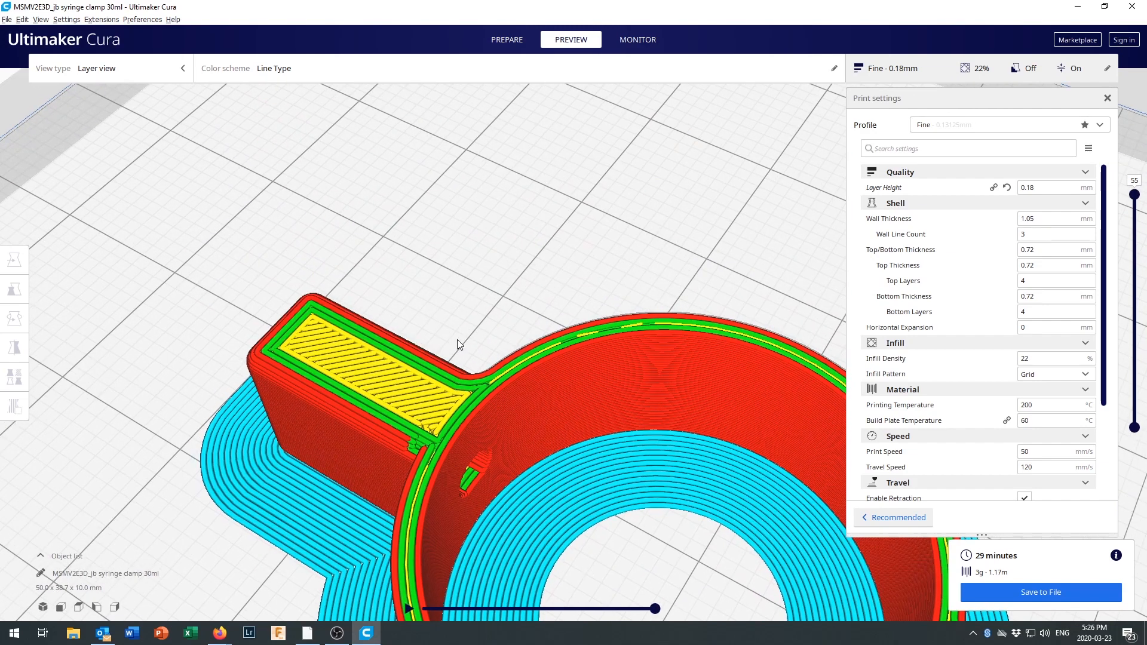
scroll(458, 344, "up", 1)
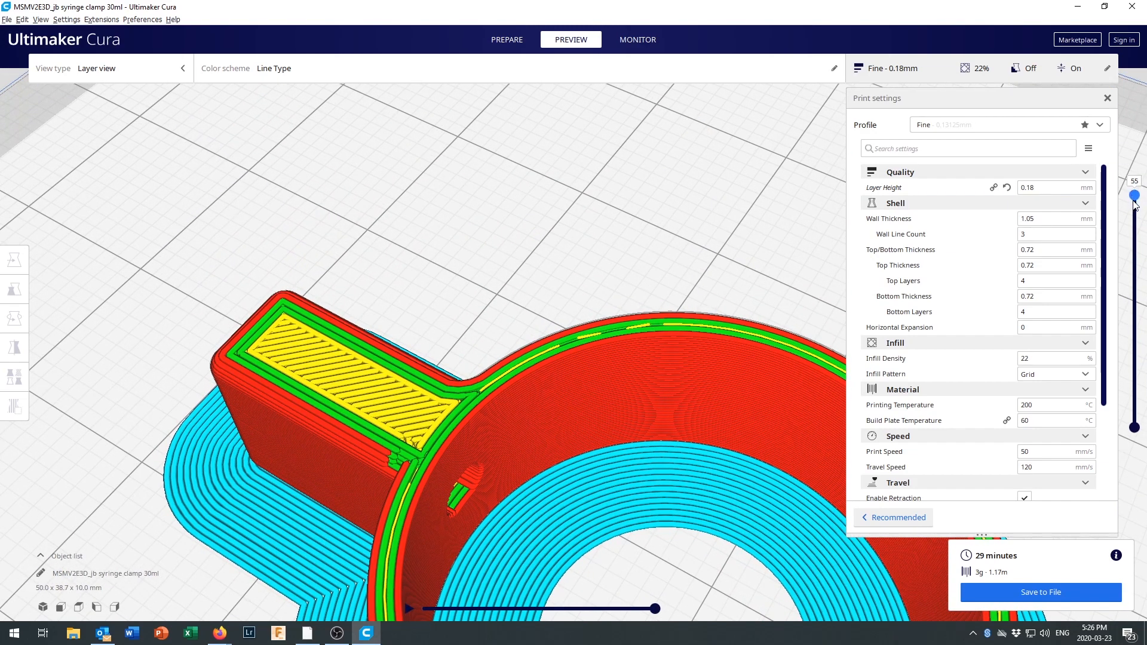
left_click_drag(1136, 203, 1135, 215)
scroll(390, 364, "up", 1)
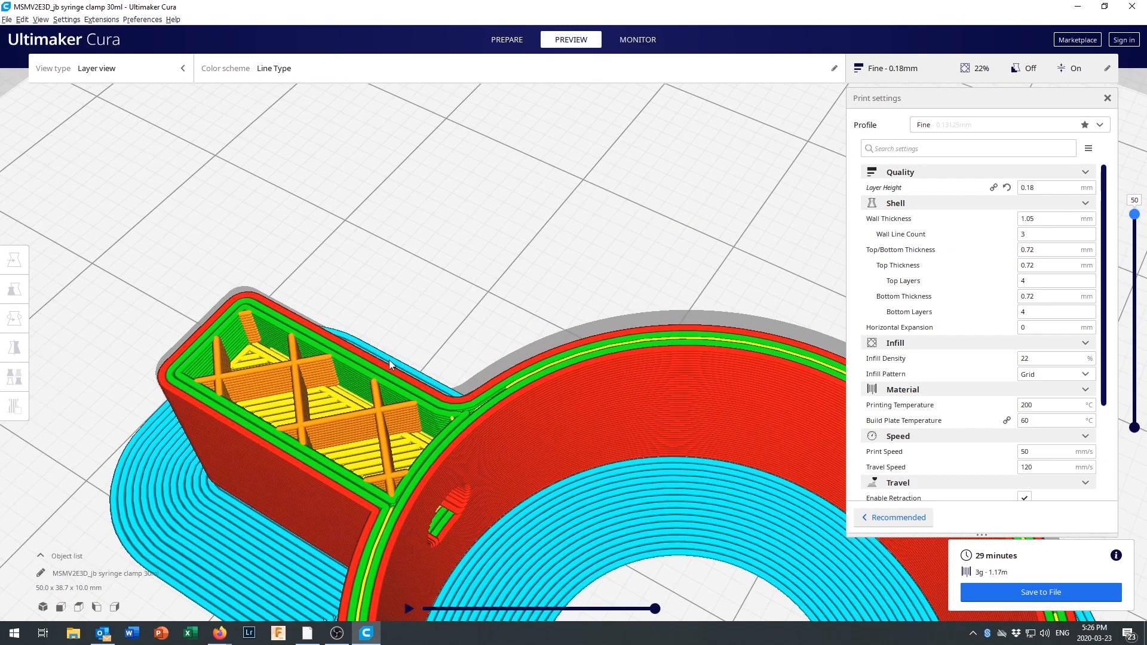
scroll(390, 364, "up", 3)
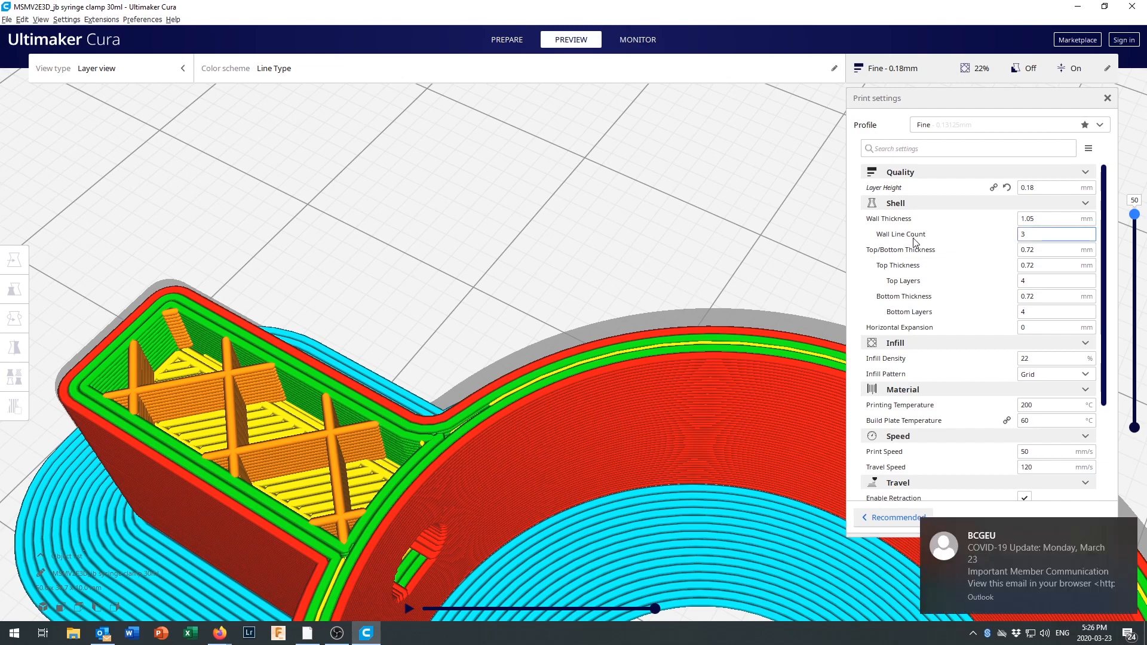
Set the wall line count to 4 and slice the model again.
mouse_move(914, 241)
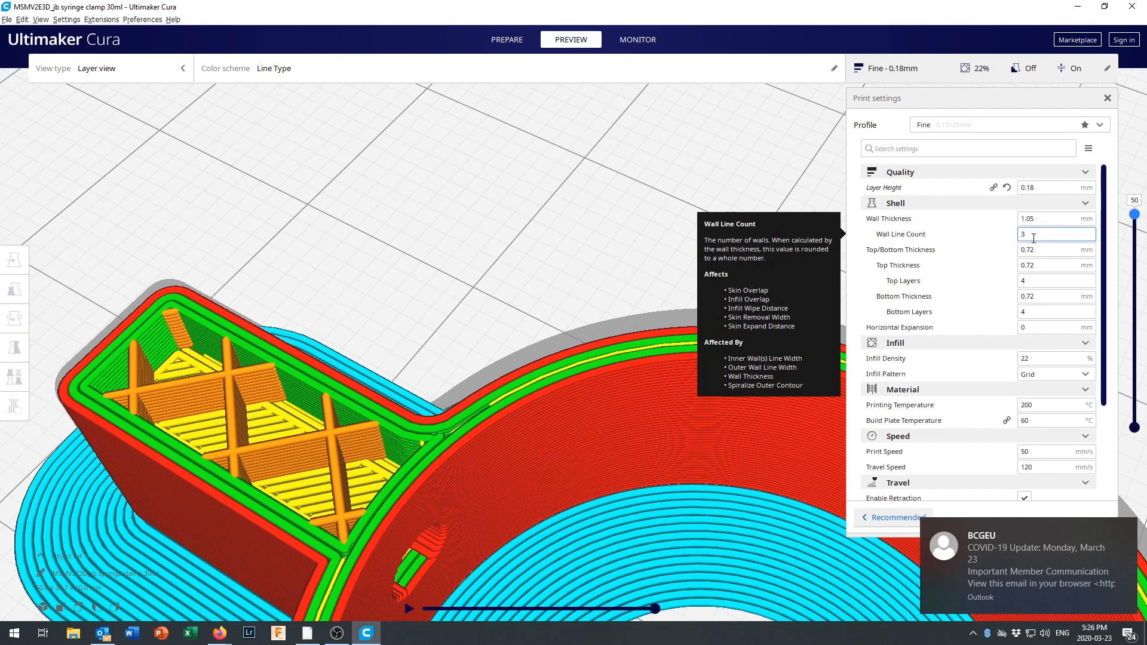
left_click_drag(1034, 238, 1002, 243)
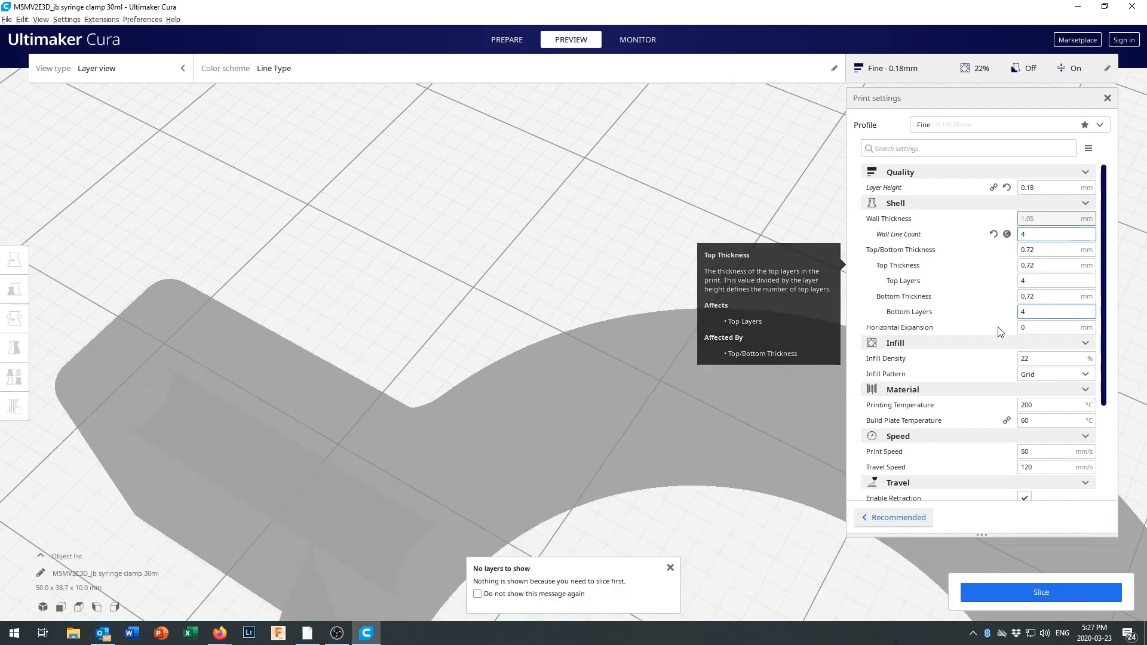
left_click(1042, 593)
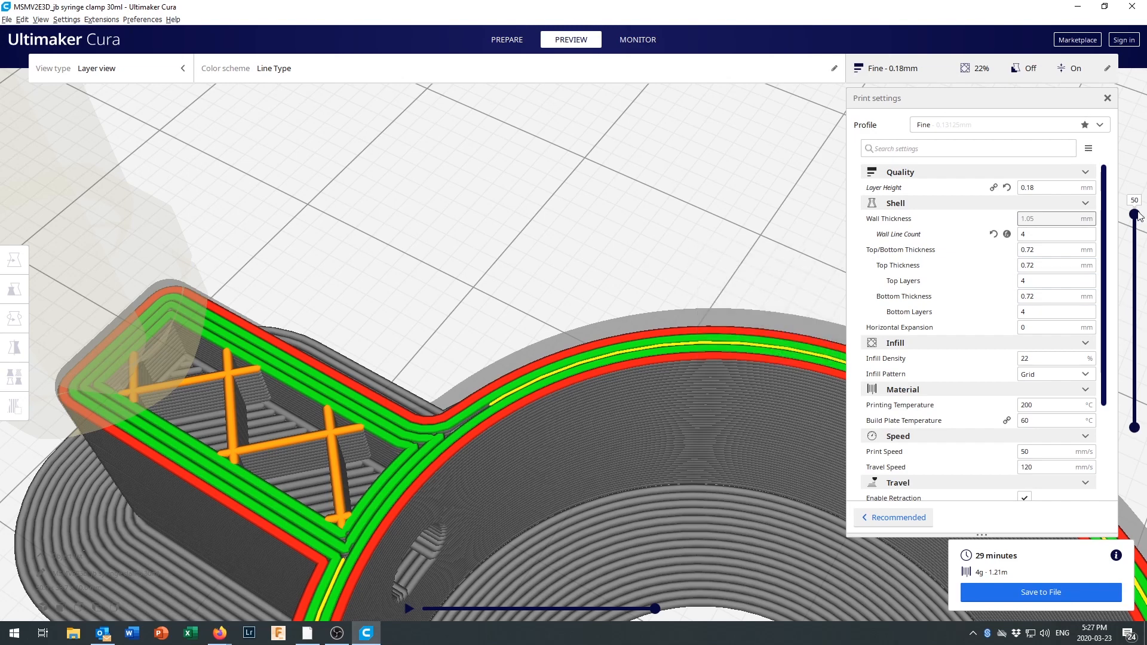
Check the arm's walls at layer 55 and its infill at layer 44, collapsing the Shell settings in between.
left_click_drag(1137, 216, 1139, 194)
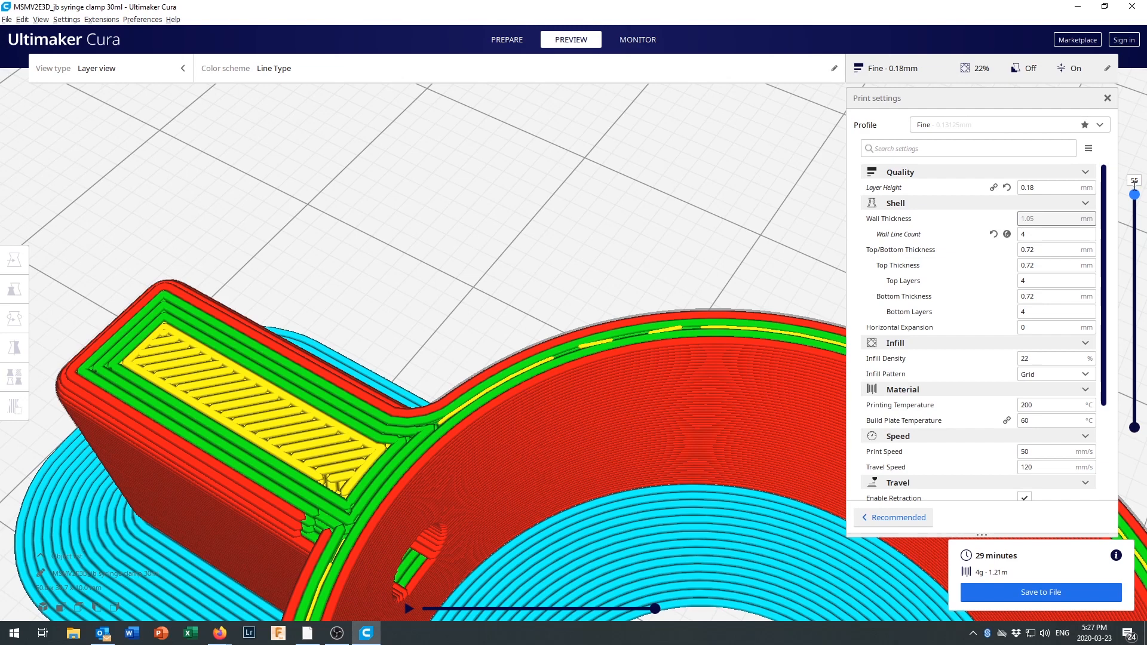
mouse_move(1135, 197)
left_mouse_down()
mouse_move(1130, 220)
mouse_move(1133, 184)
left_mouse_up()
left_click(1086, 204)
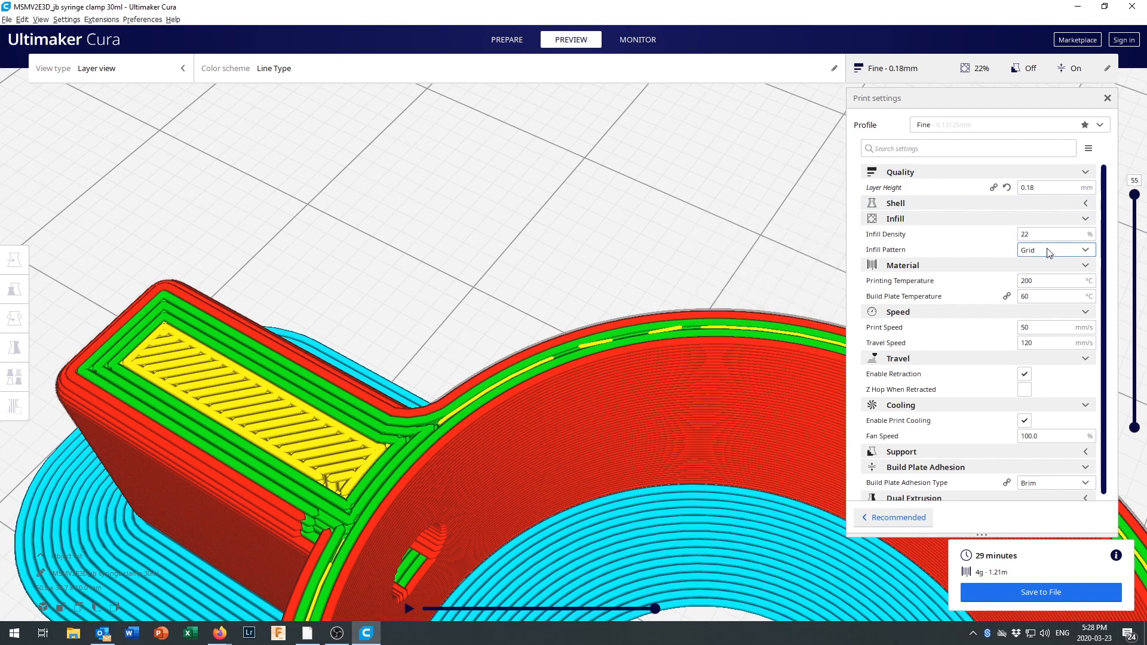
mouse_move(1047, 251)
left_click_drag(1135, 195, 1132, 242)
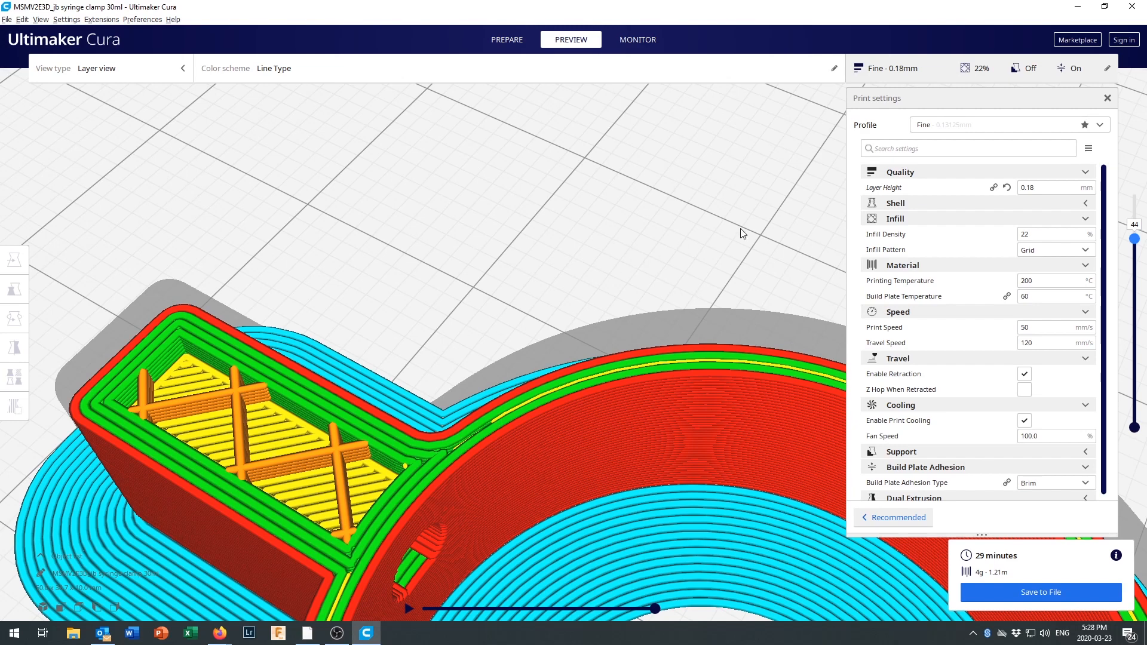
Set the infill density to 44%, slice again, and inspect the denser infill at layer 46.
double_click(1039, 235)
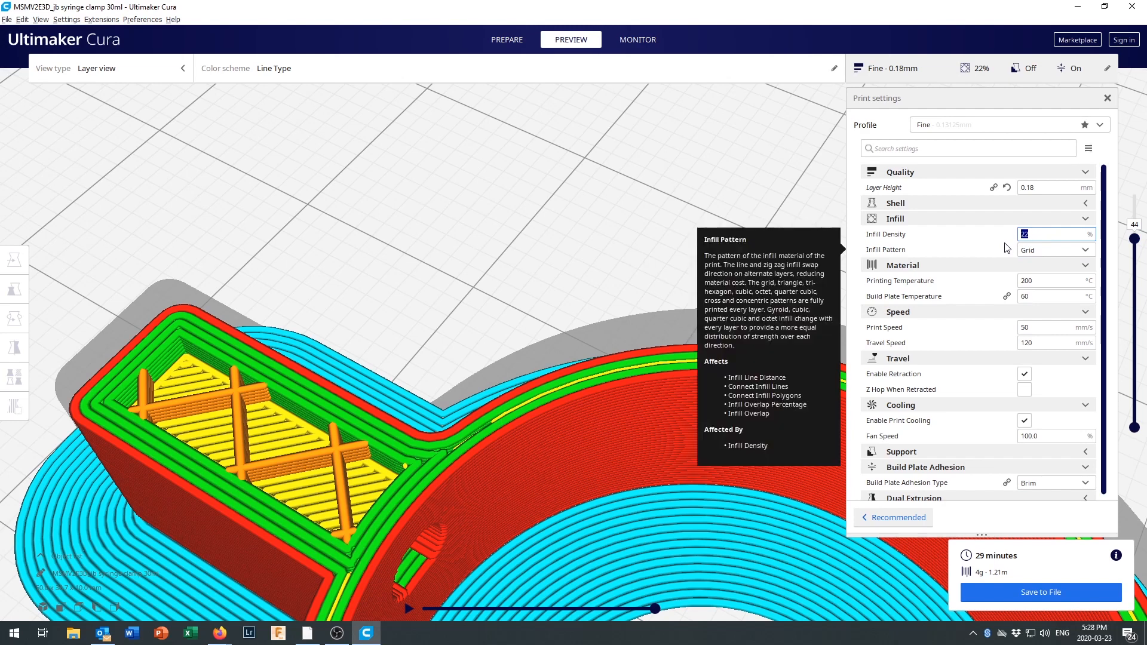
type("44")
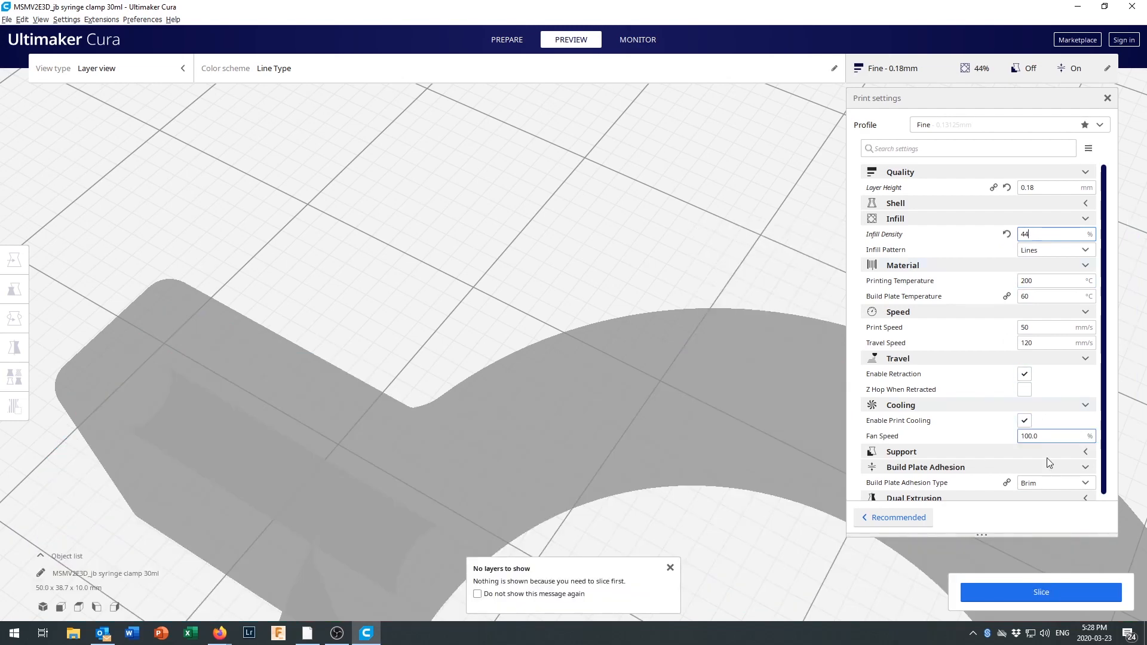
left_click(1058, 591)
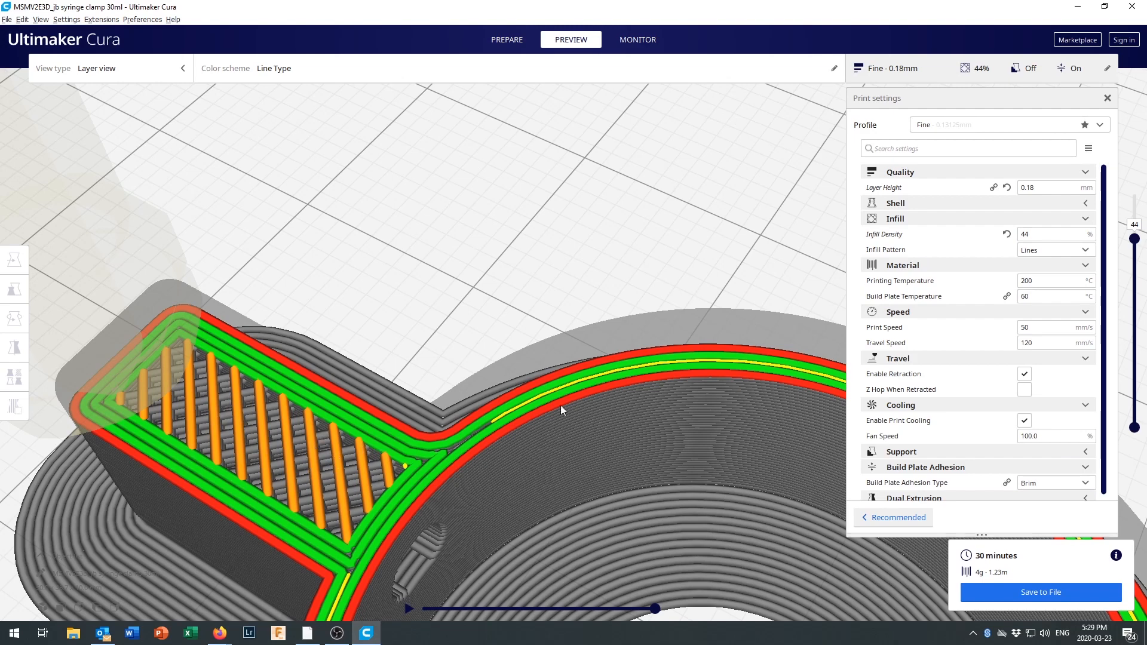
mouse_move(1135, 248)
left_mouse_down()
mouse_move(1133, 258)
mouse_move(1133, 238)
left_mouse_up()
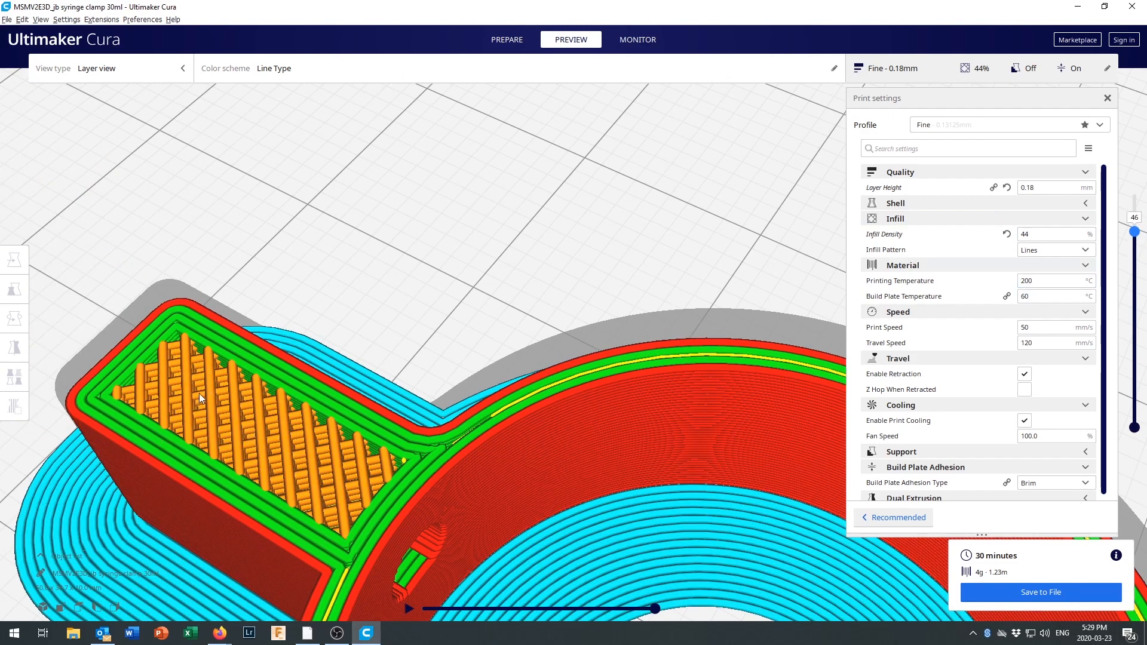
Try the Cross 3D infill pattern, slicing the model with it and showing the layers up to 55.
left_click(1064, 255)
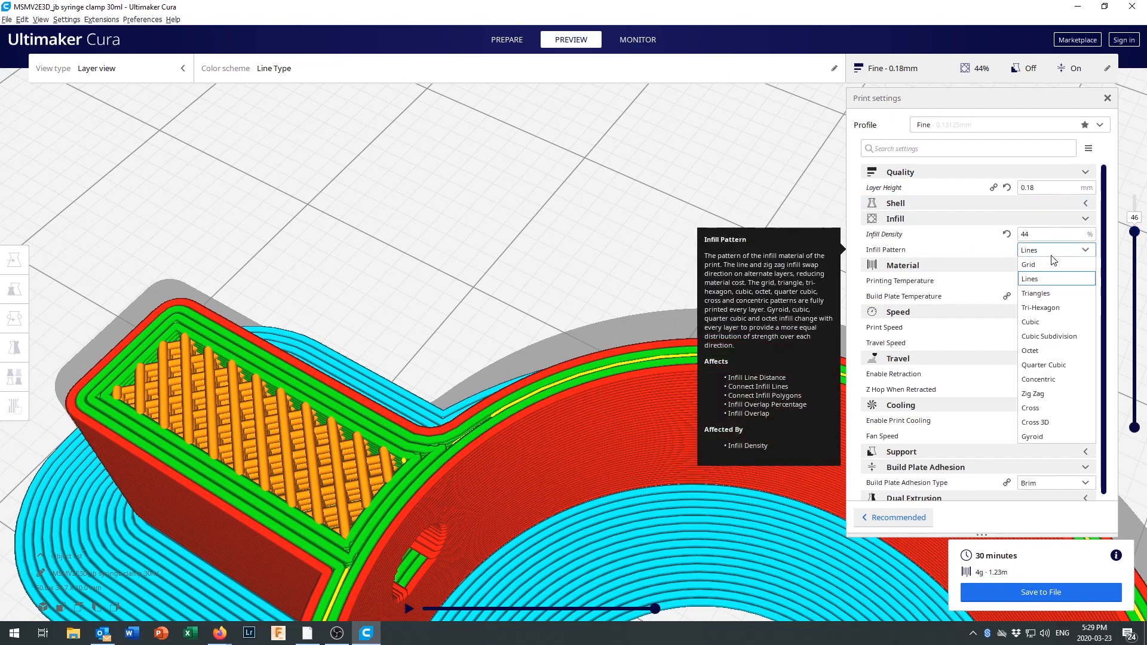
left_click(1043, 422)
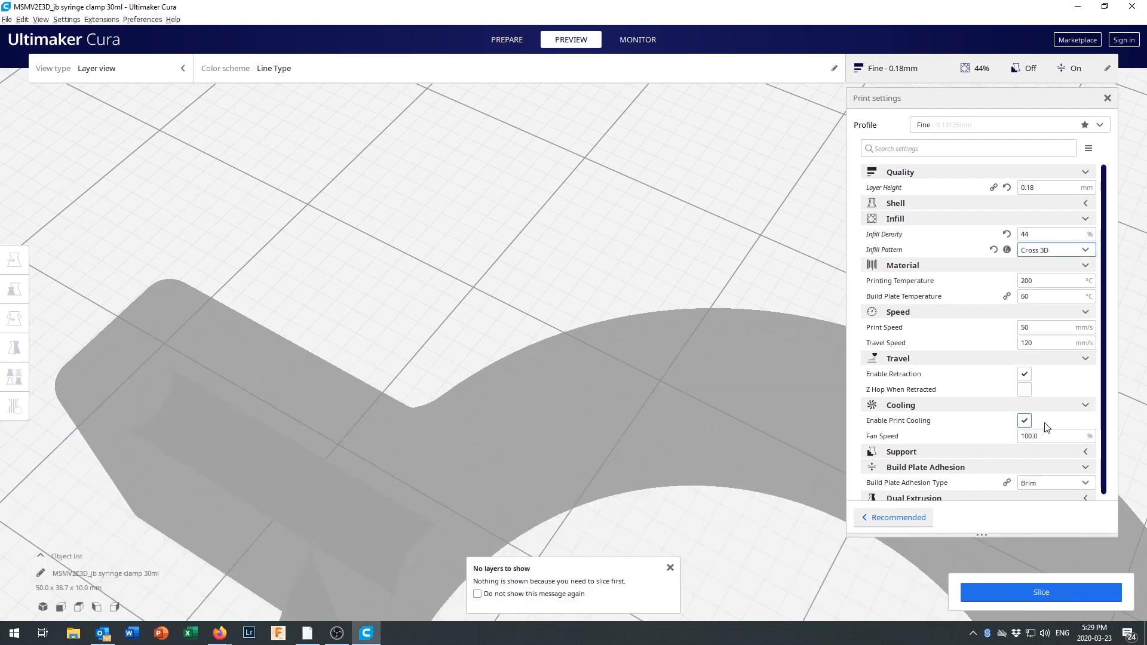
left_click(1043, 593)
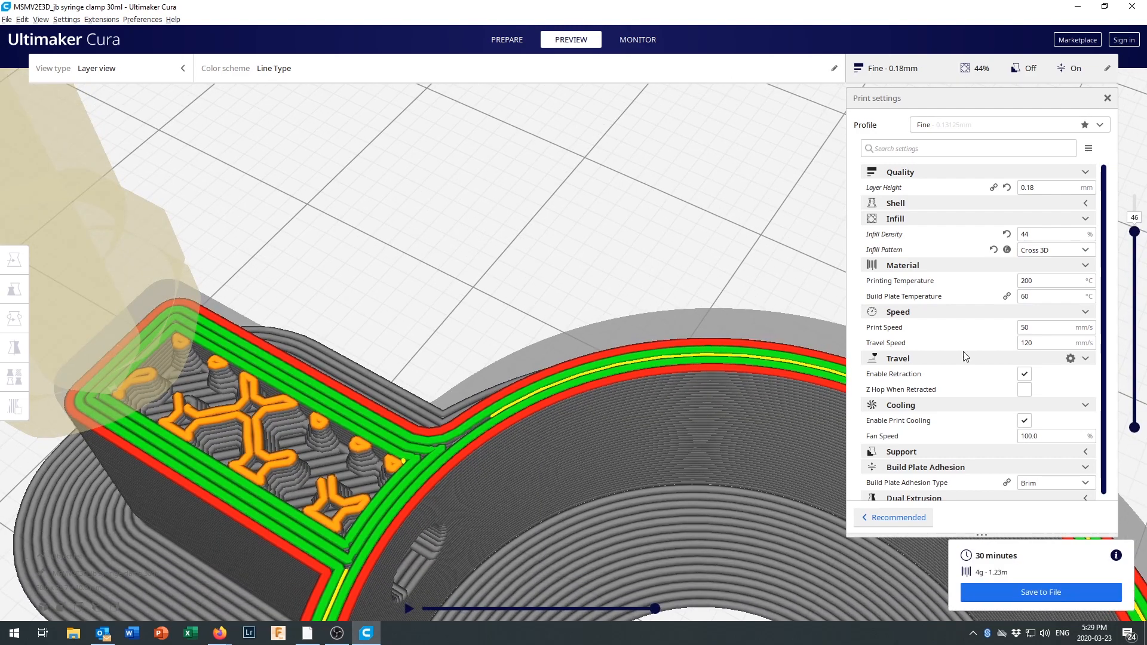
left_click_drag(1135, 232, 1136, 192)
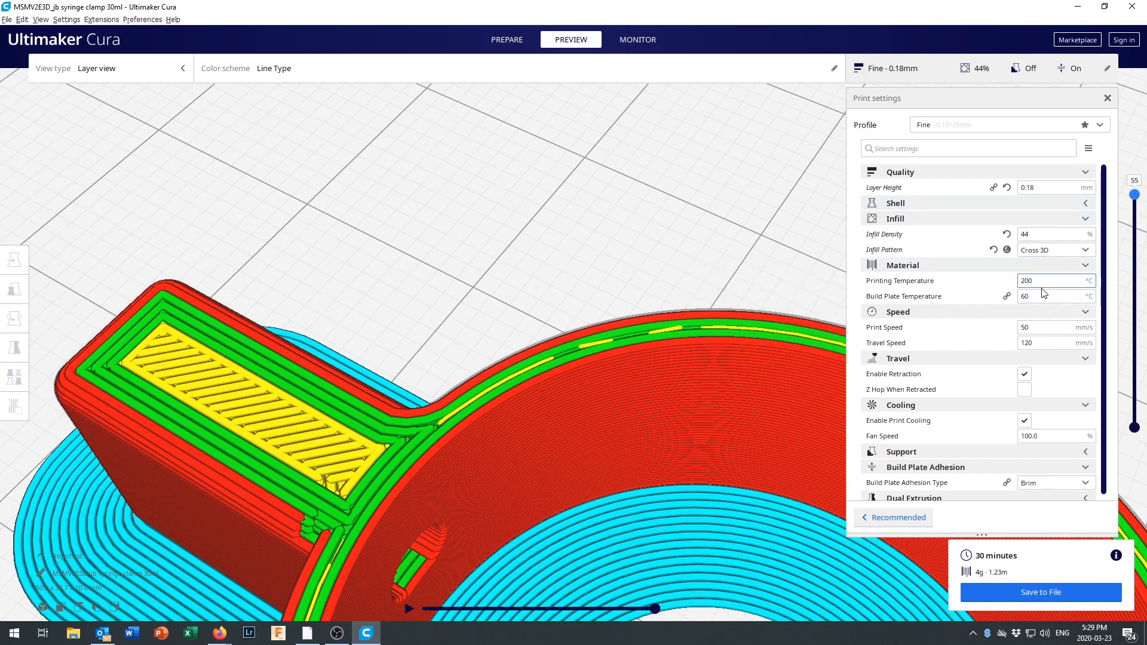
Change the infill pattern to Grid.
mouse_move(1056, 256)
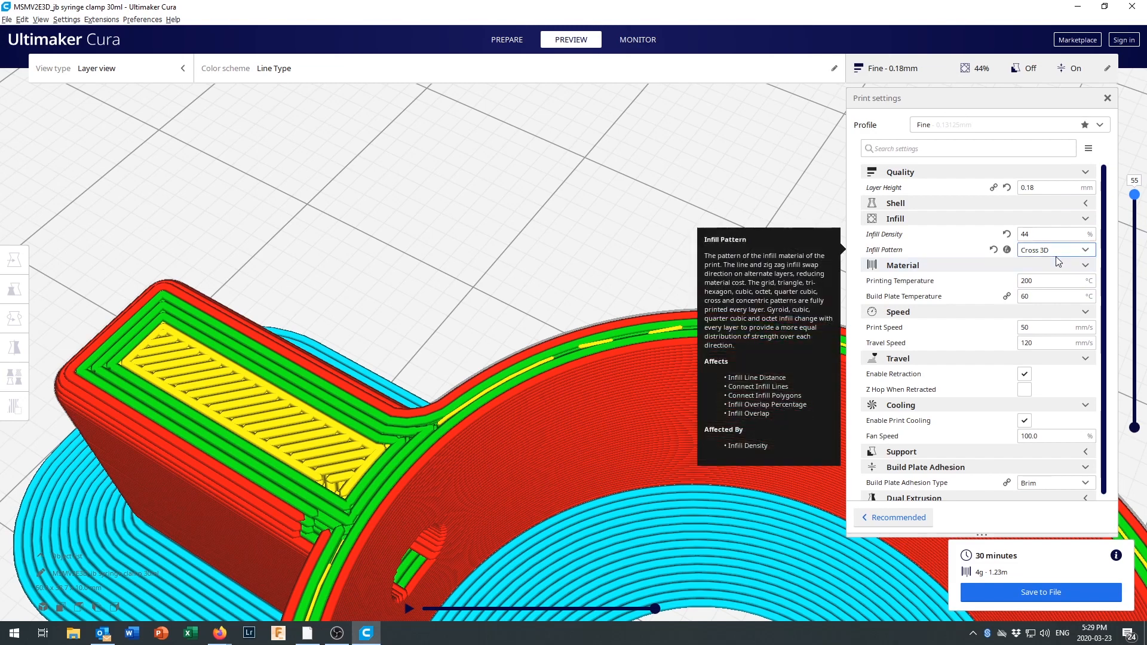
left_click(1057, 250)
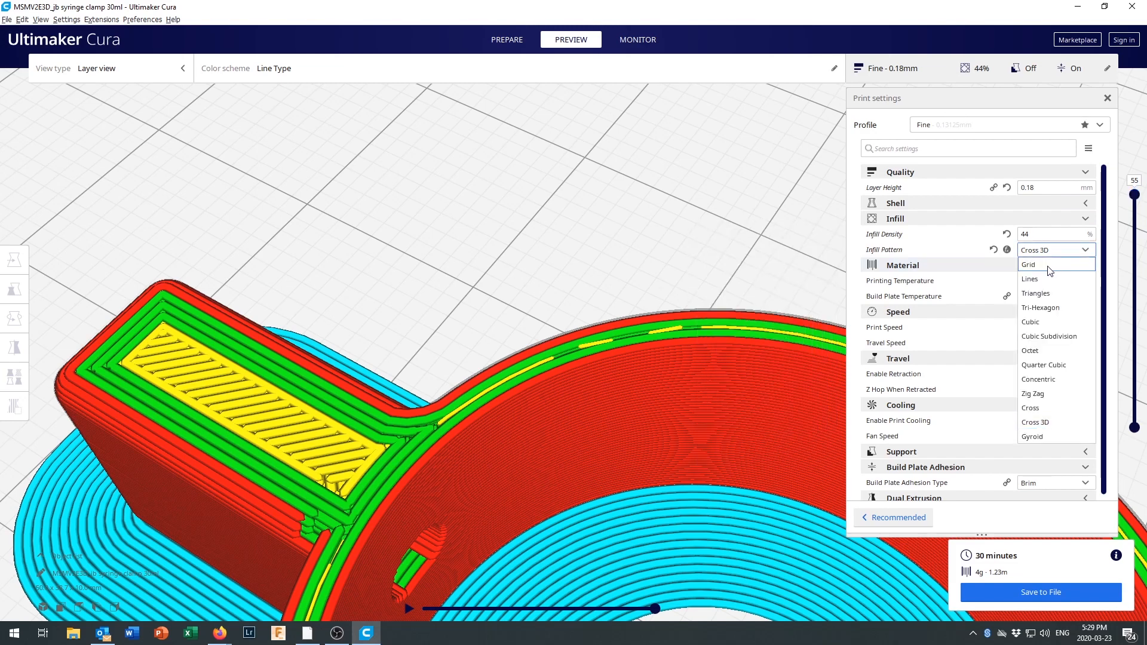
left_click(1037, 265)
mouse_move(978, 330)
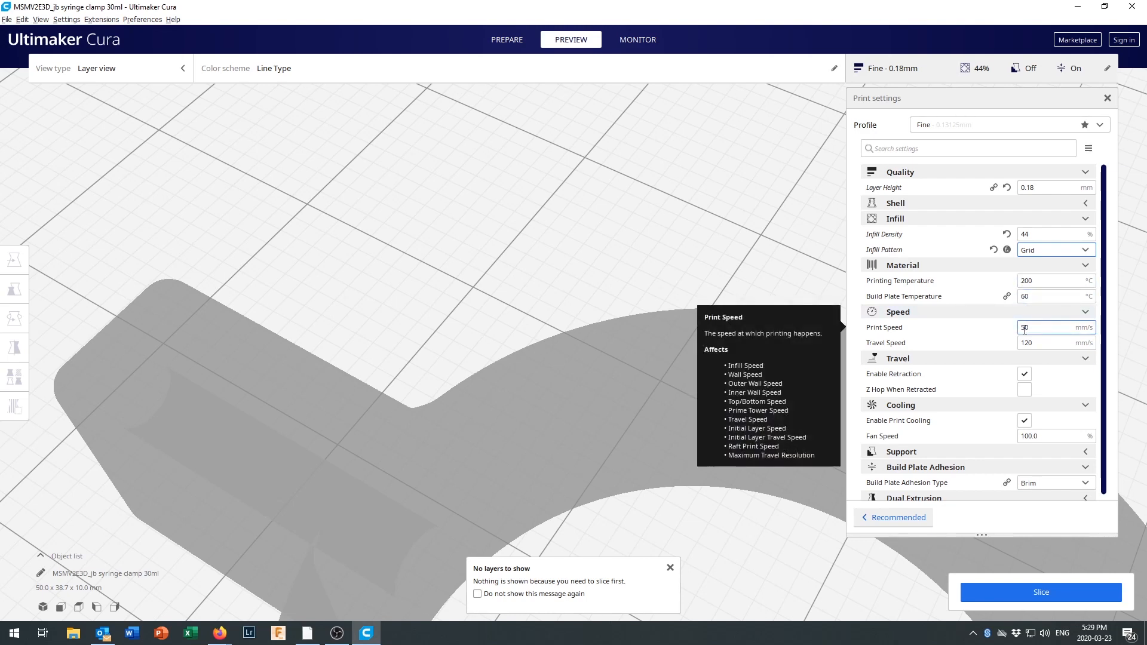
Set the printing temperature to 210 °C and the build plate temperature to 50 °C, keeping the Speed settings expanded.
left_click(1046, 280)
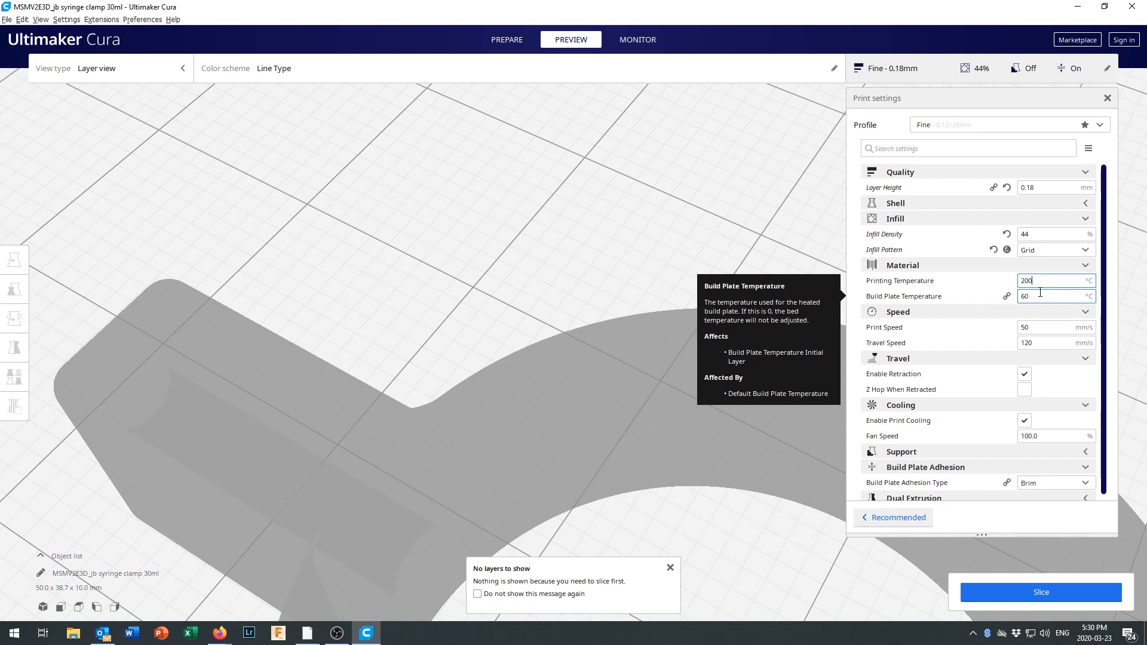
key("BackSpace")
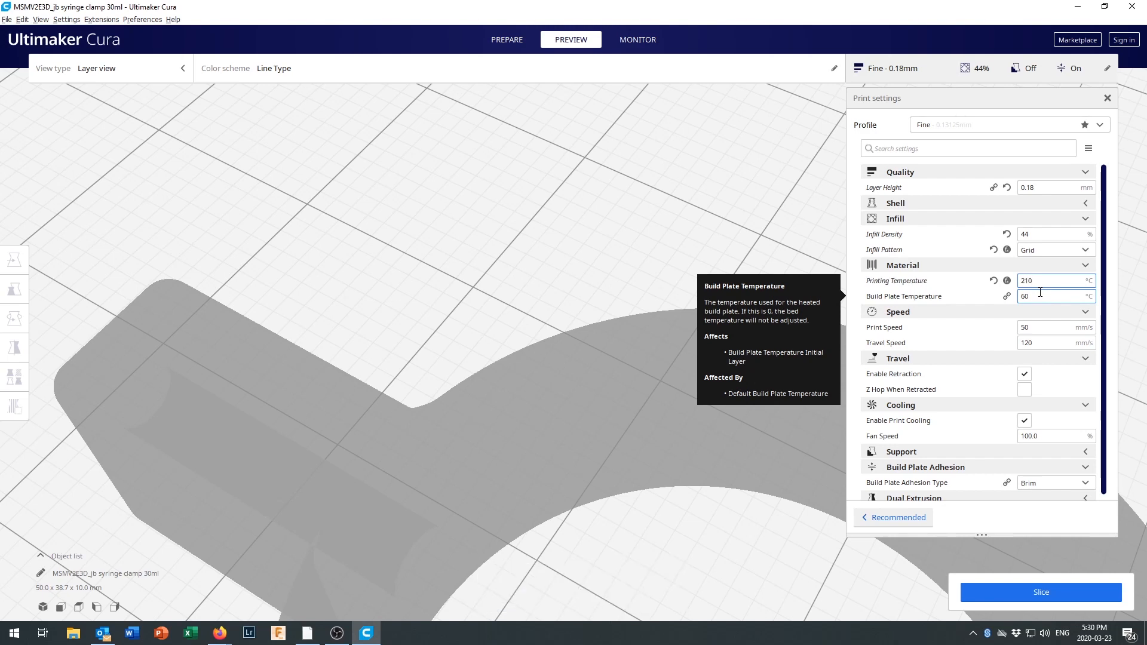
left_click(1041, 296)
key("BackSpace")
key("BackSpace")
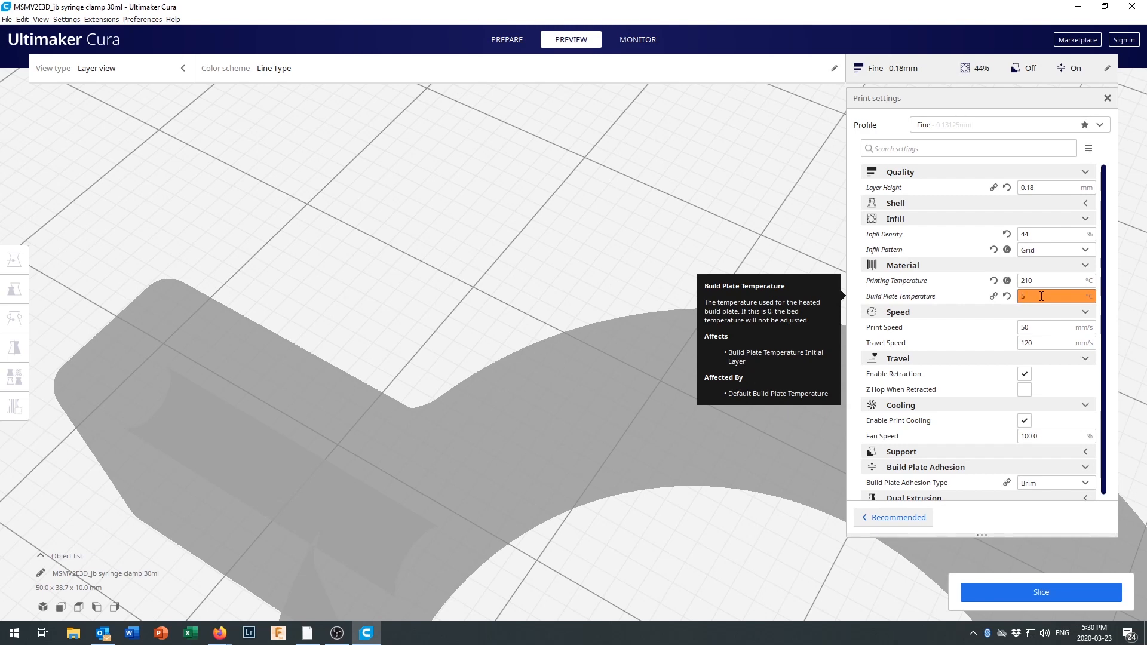
type("50")
left_click(999, 319)
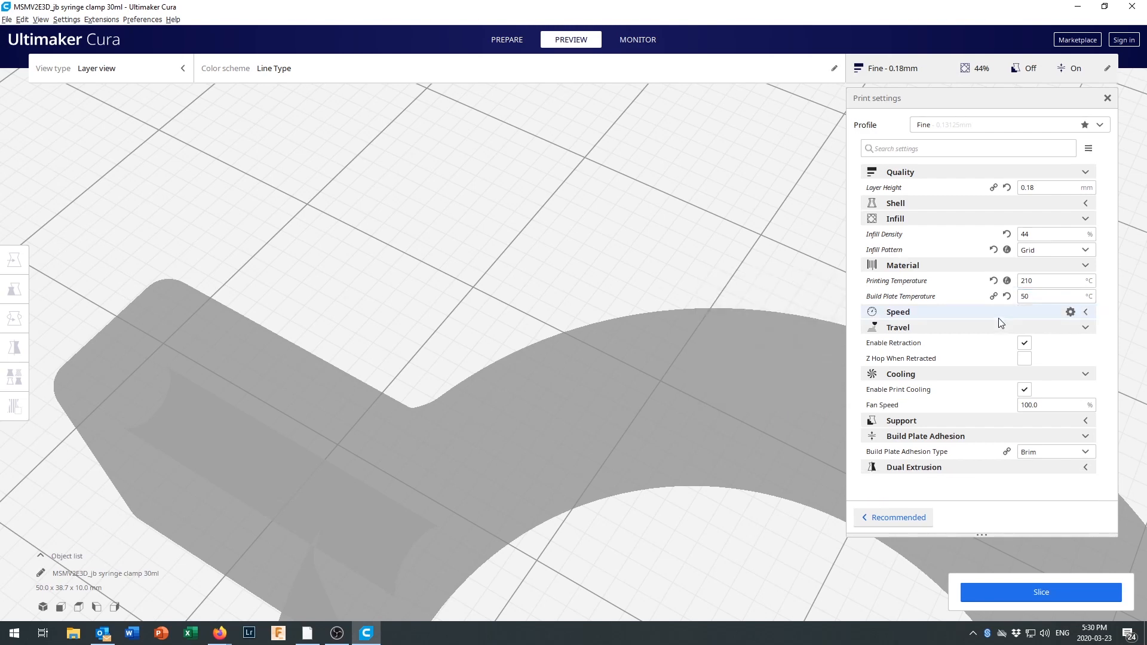
left_click(1009, 315)
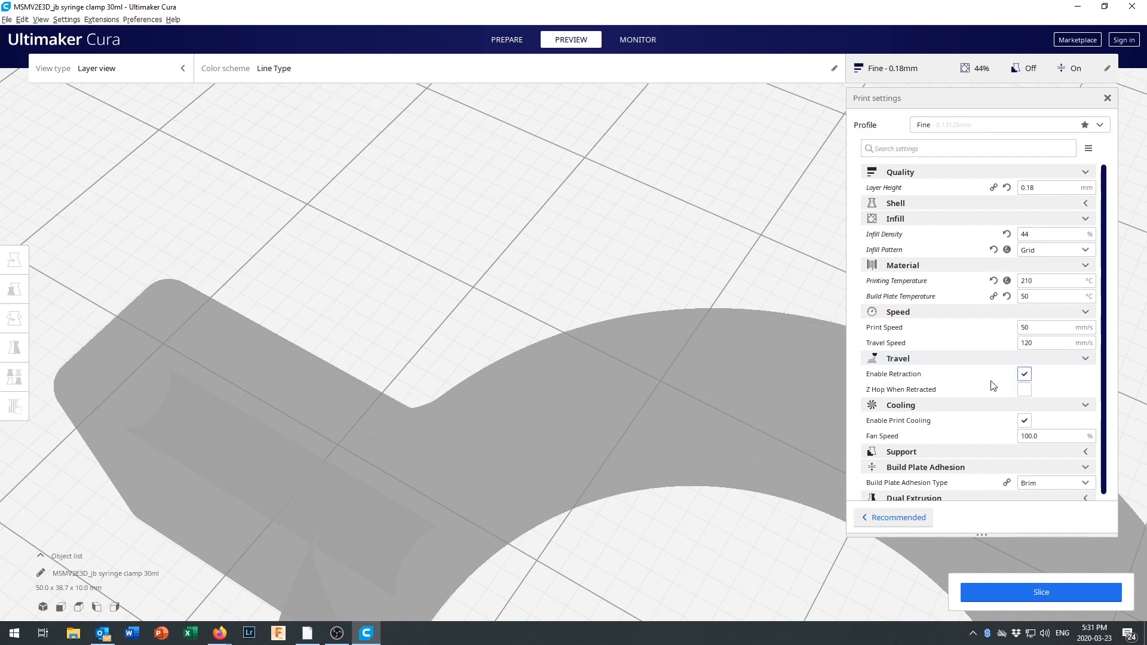
Collapse the Travel and Cooling settings and expand the Support settings to show the Generate Support option.
left_click(1086, 359)
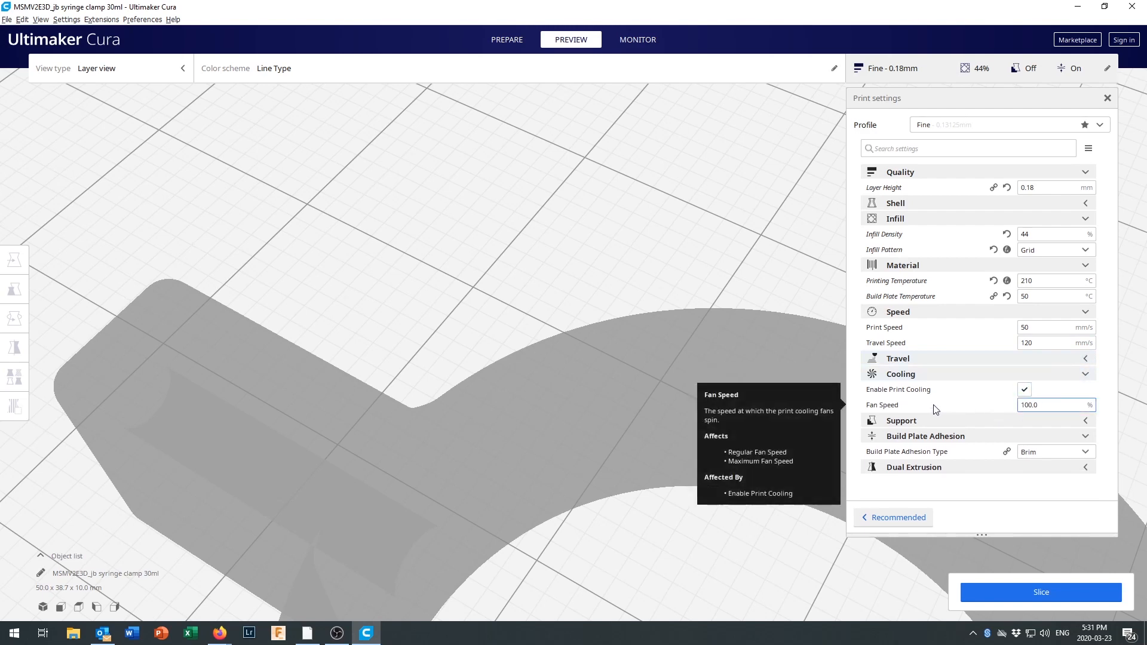
left_click(1087, 376)
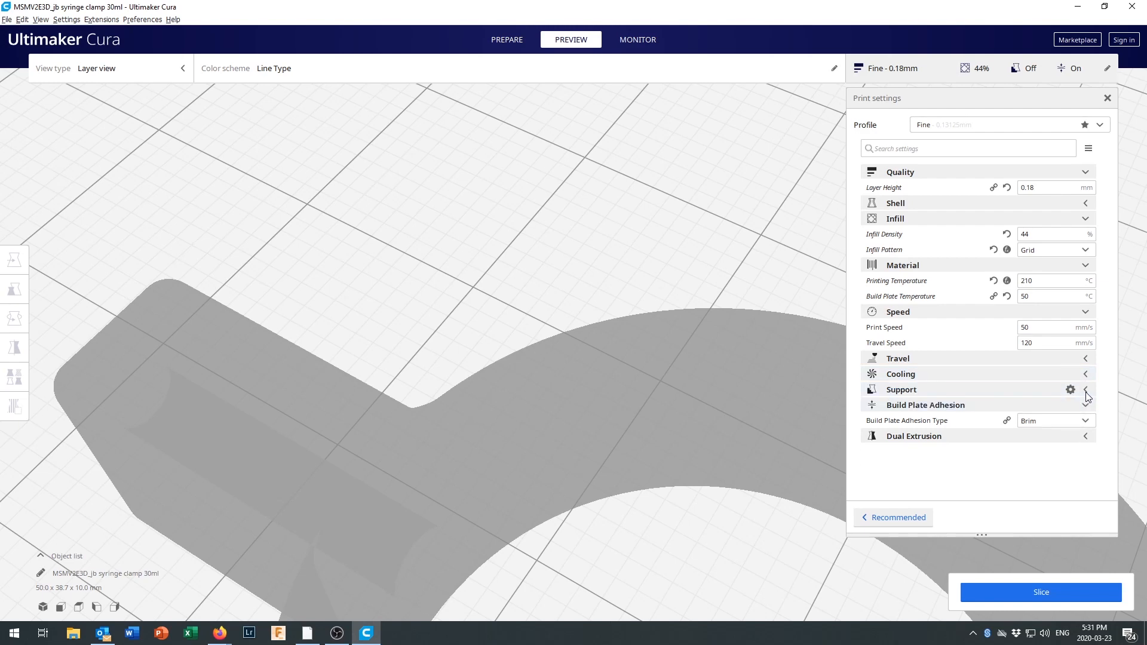
left_click(1086, 391)
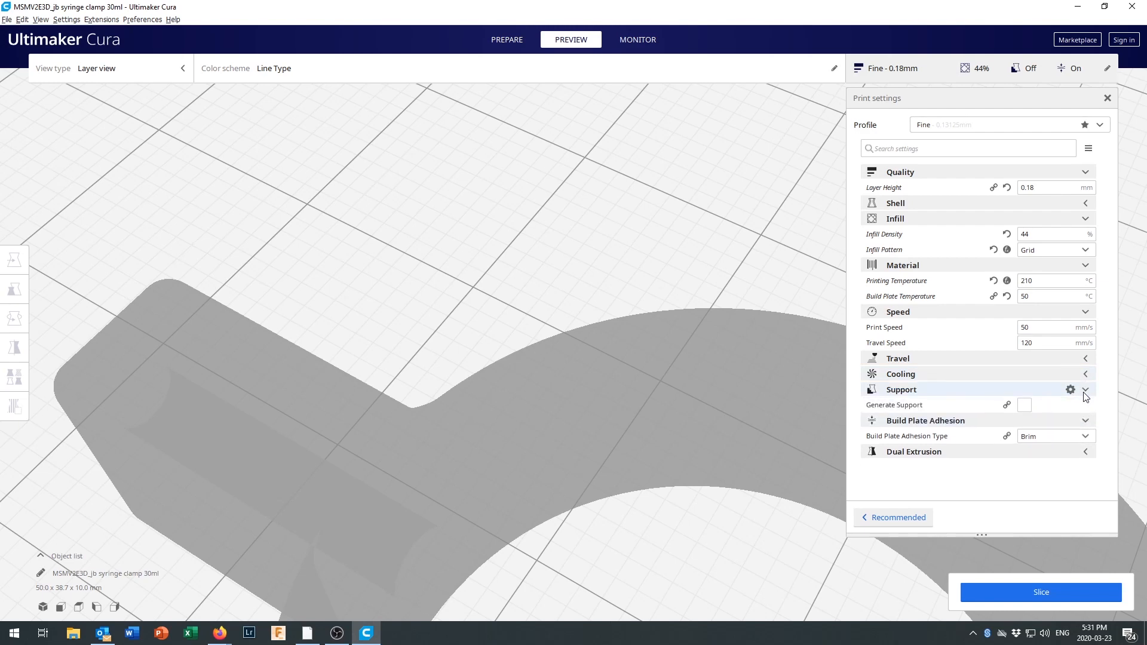
Enable Generate Support and slice the syringe clamp with the supports.
left_click(1025, 406)
scroll(984, 439, "down", 1)
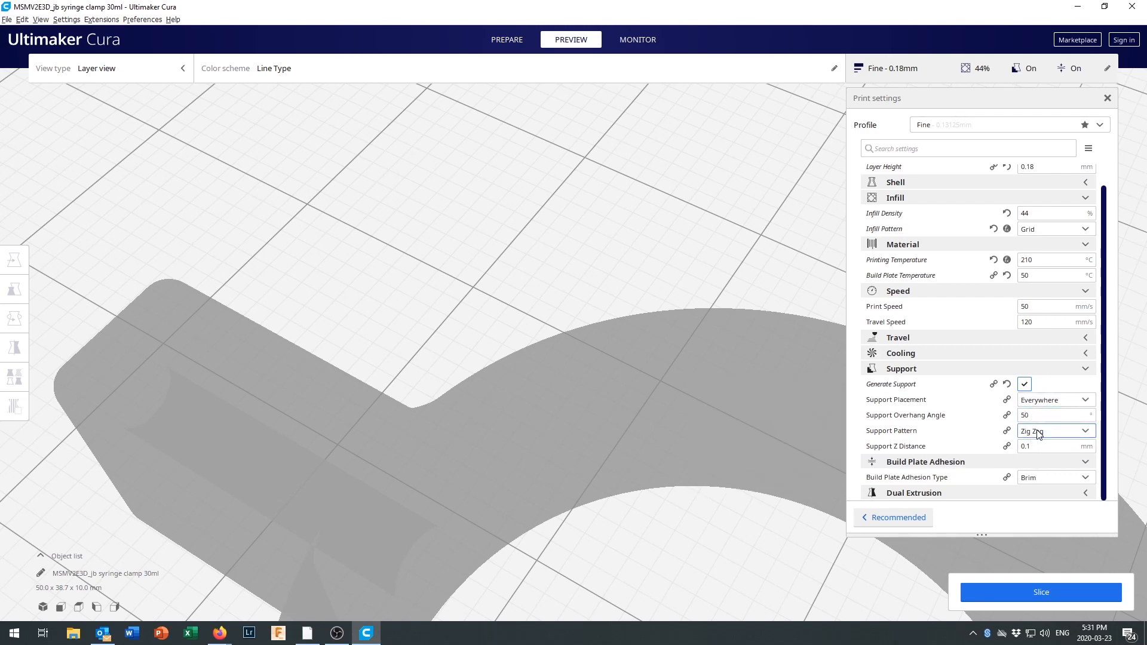
left_click(1038, 594)
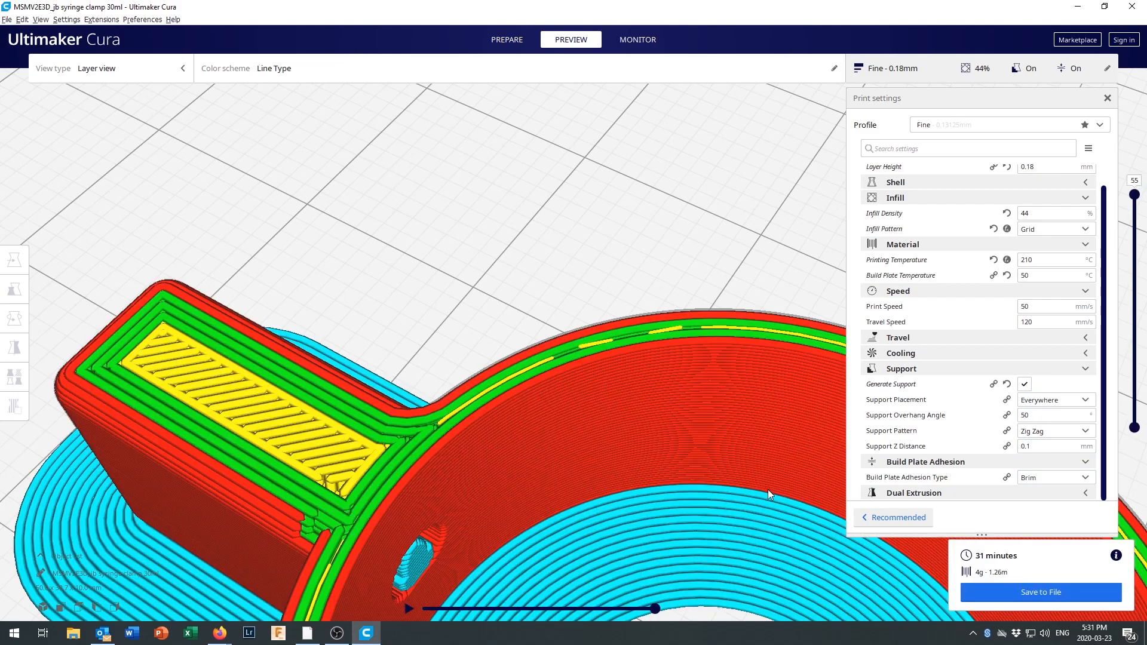
Examine the generated supports in the clamp's screw holes, hexagonal nut recess and the gap between the two clamping tabs.
scroll(722, 457, "up", 5)
right_click_drag(720, 453, 501, 468)
scroll(713, 419, "down", 8)
scroll(526, 445, "up", 3)
right_click_drag(535, 434, 540, 377)
scroll(548, 365, "up", 10)
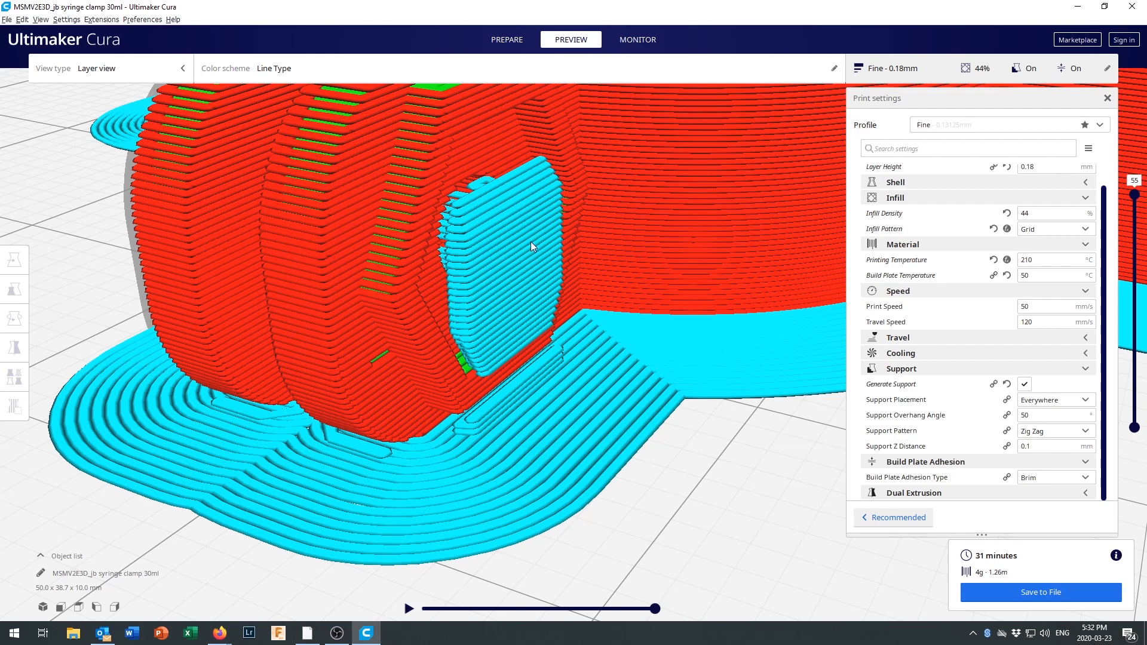
scroll(449, 441, "up", 1)
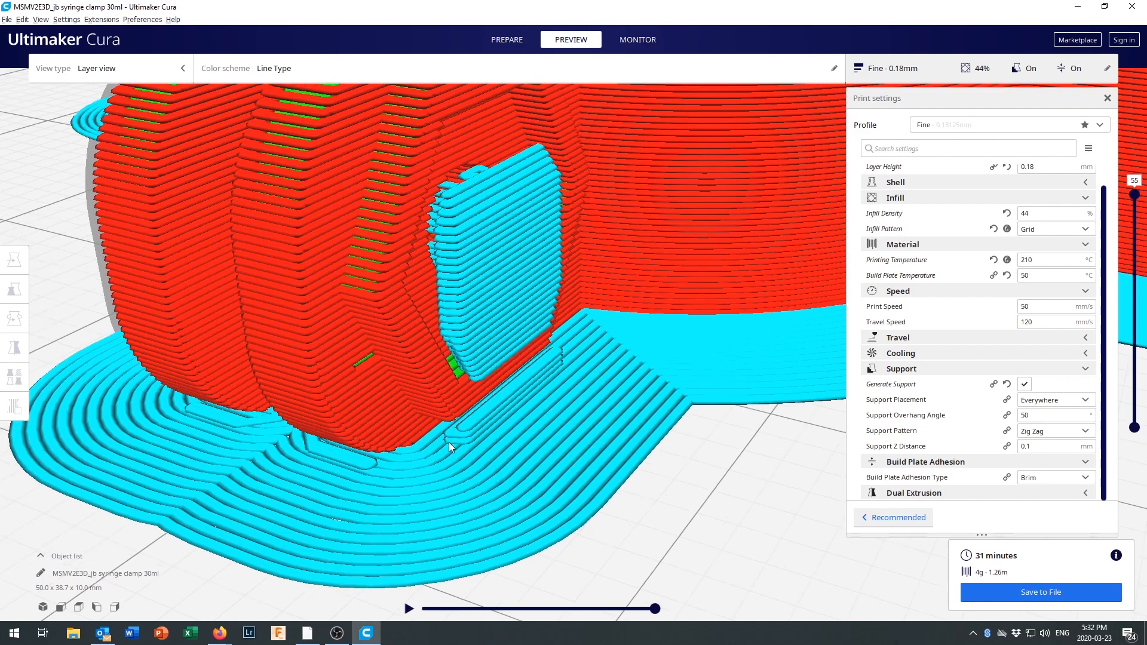
scroll(448, 441, "down", 1)
scroll(461, 383, "up", 1)
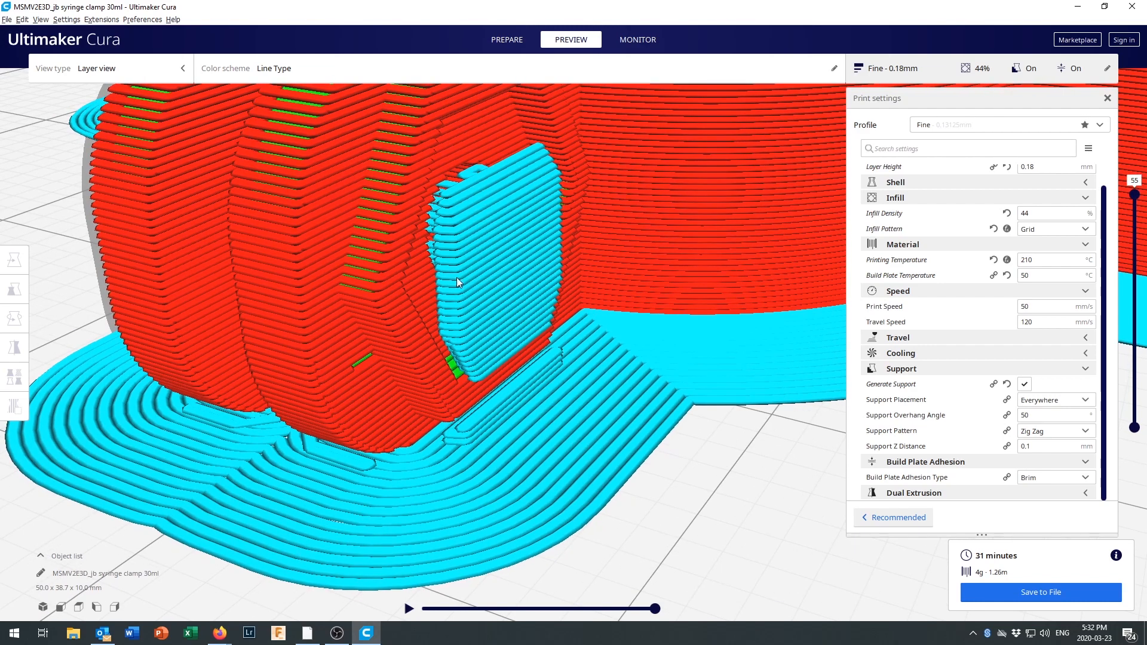
scroll(485, 281, "up", 1)
mouse_move(536, 295)
right_mouse_down()
mouse_move(517, 284)
mouse_move(579, 285)
mouse_move(551, 298)
mouse_move(575, 285)
mouse_move(545, 286)
right_mouse_up()
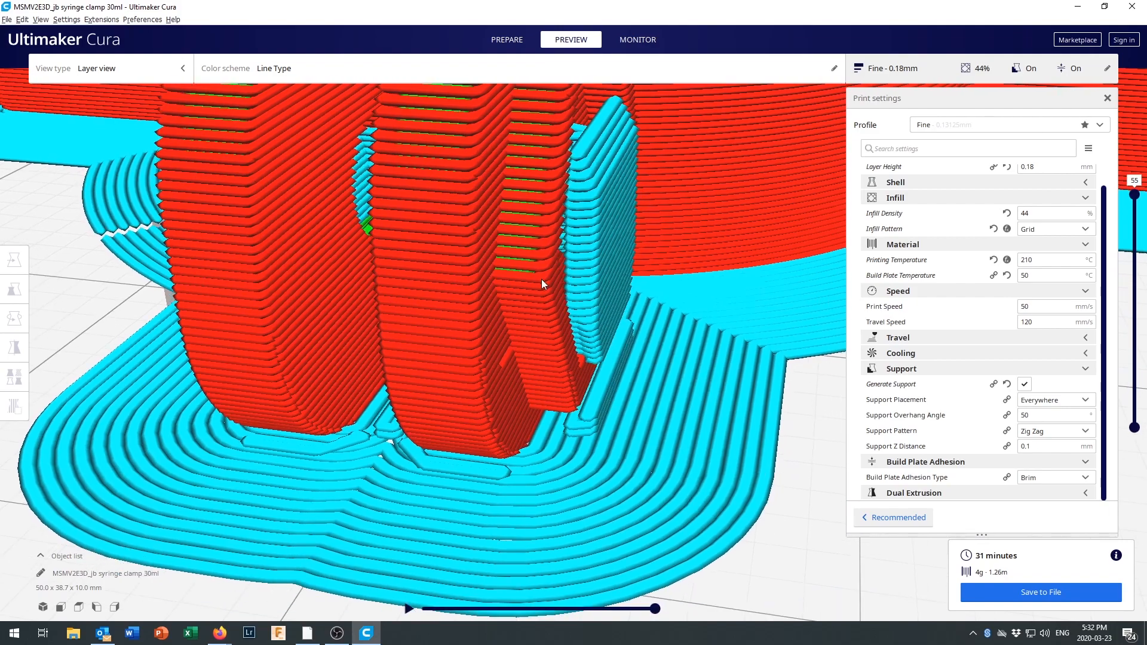
scroll(564, 238, "up", 8)
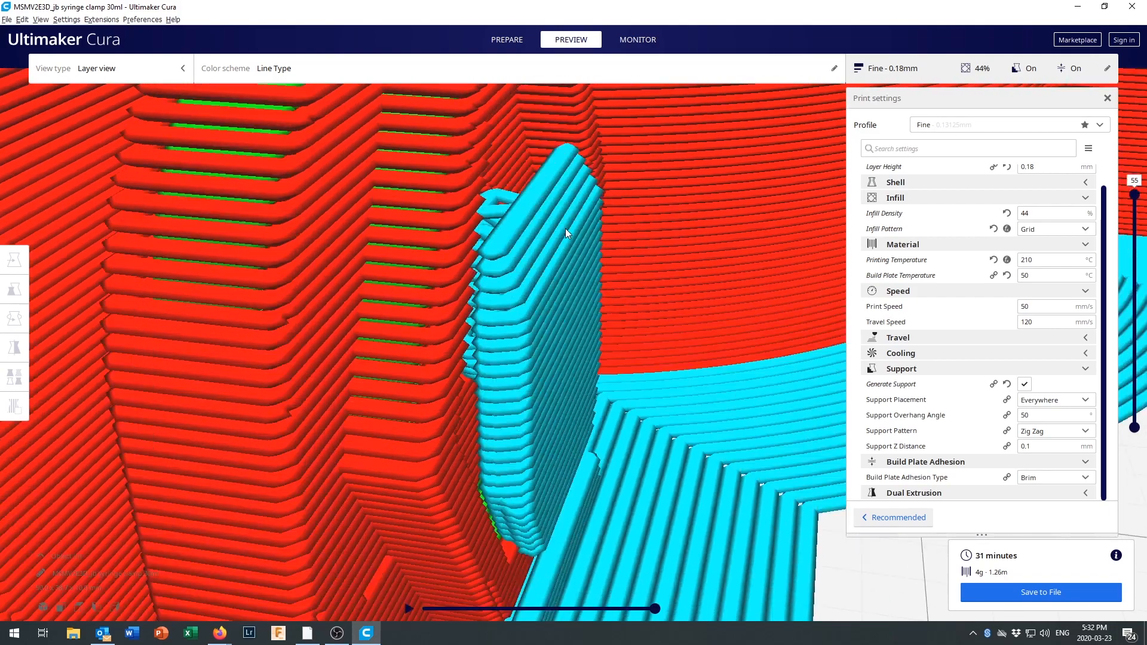
mouse_move(565, 229)
right_mouse_down()
mouse_move(565, 243)
mouse_move(594, 225)
mouse_move(557, 231)
right_mouse_up()
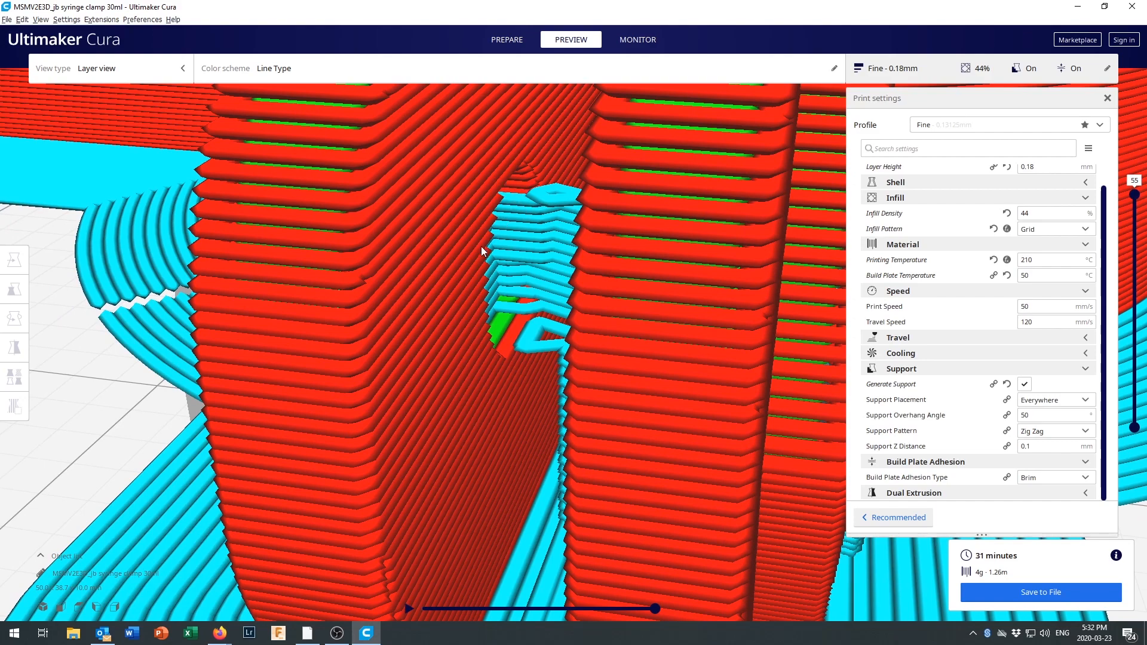
scroll(502, 274, "down", 10)
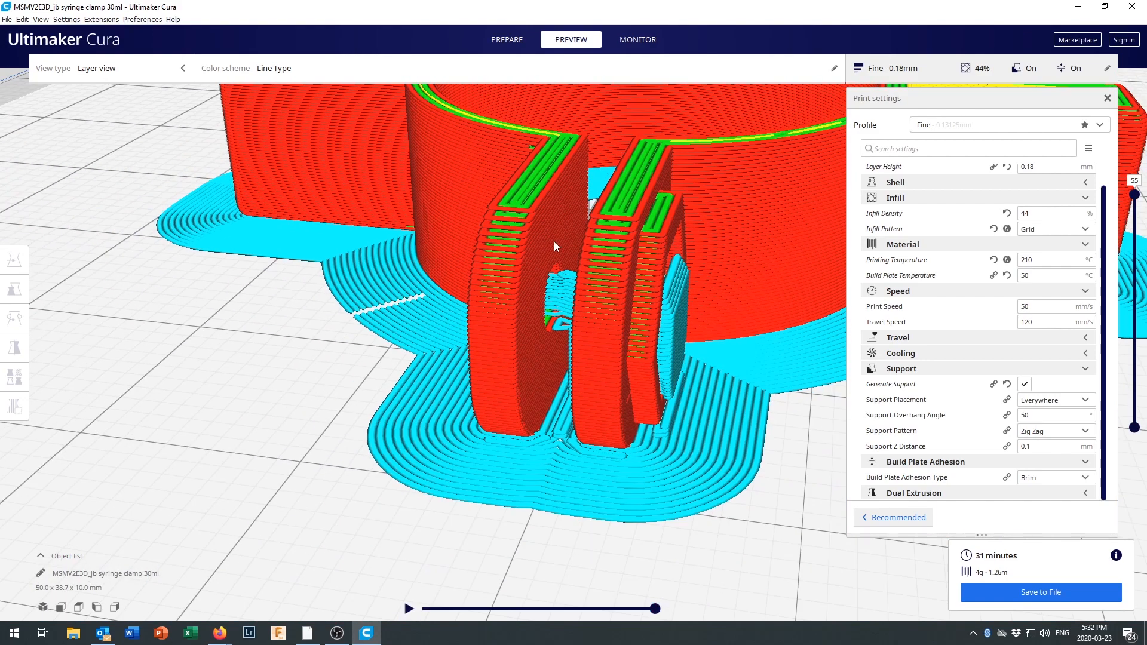
right_click_drag(689, 246, 493, 281)
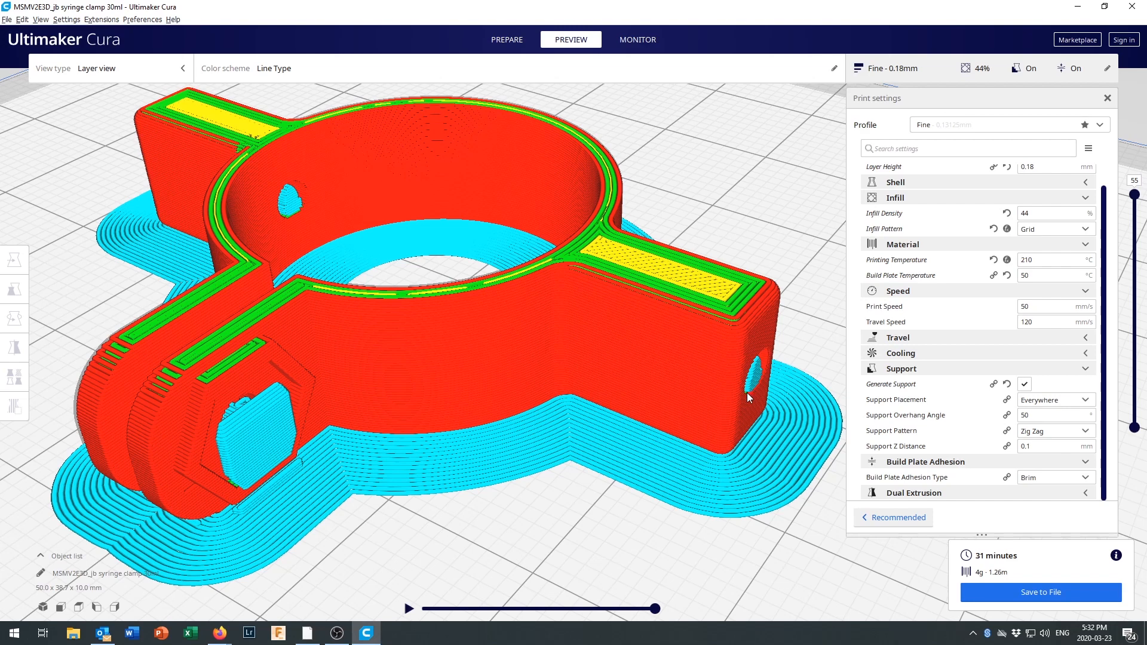
Set the Support Z Distance to 0.2 mm and slice the model again.
mouse_move(939, 385)
mouse_move(1034, 446)
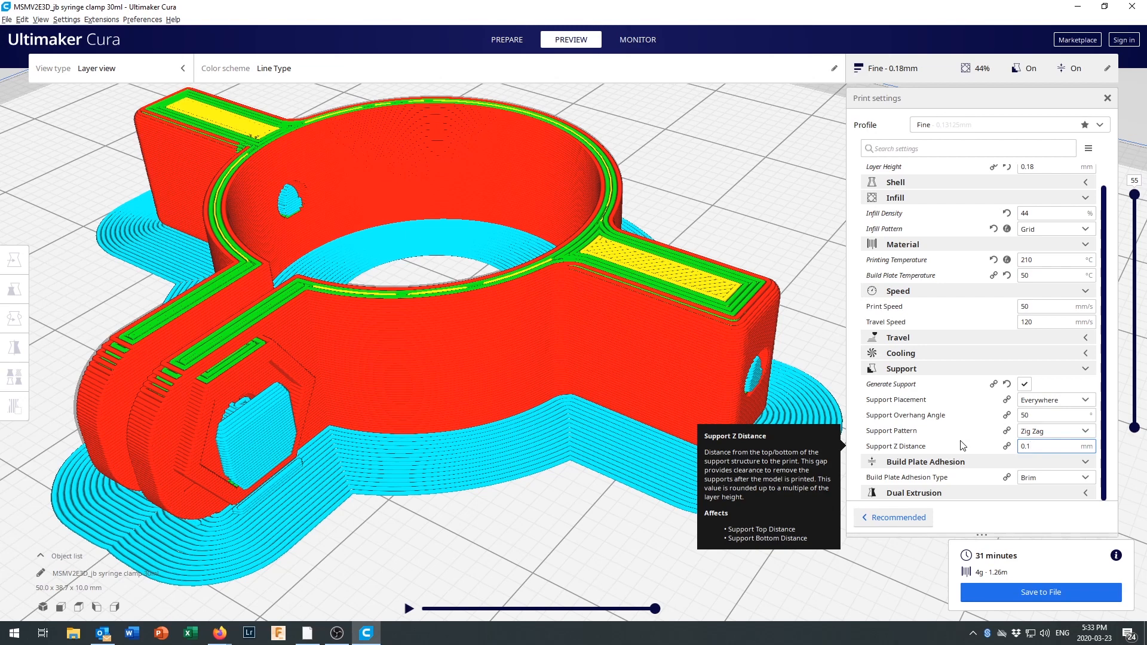
key("BackSpace")
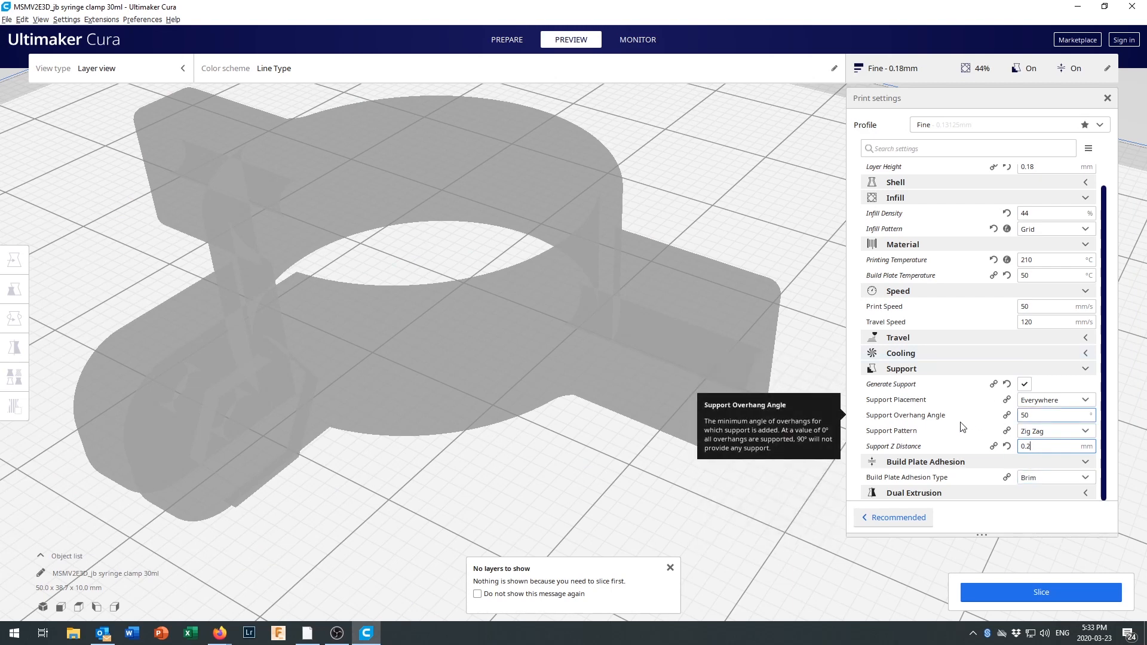
left_click(1028, 593)
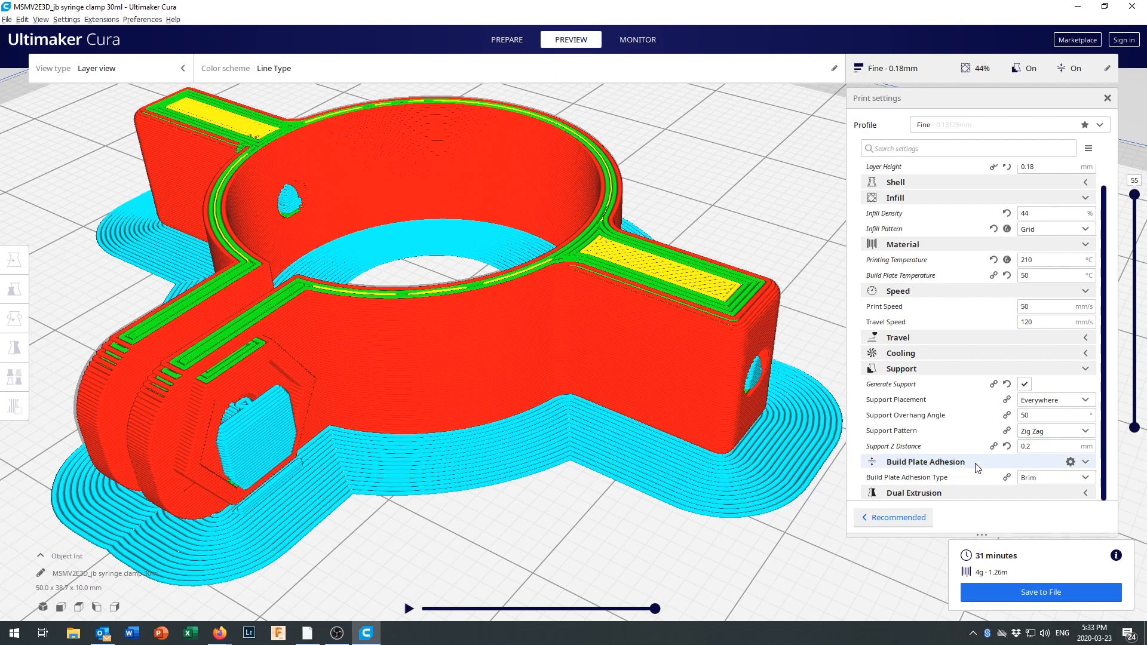
Try the Skirt build plate adhesion type and slice the model with it.
left_click(1044, 479)
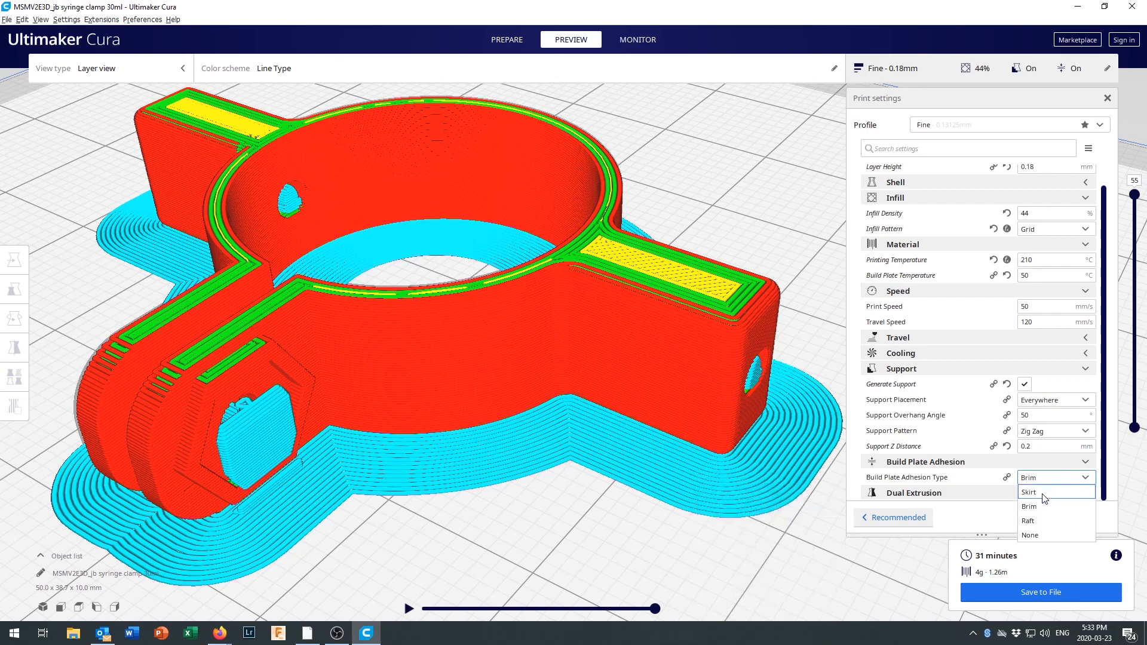
left_click(1046, 493)
left_click(1060, 594)
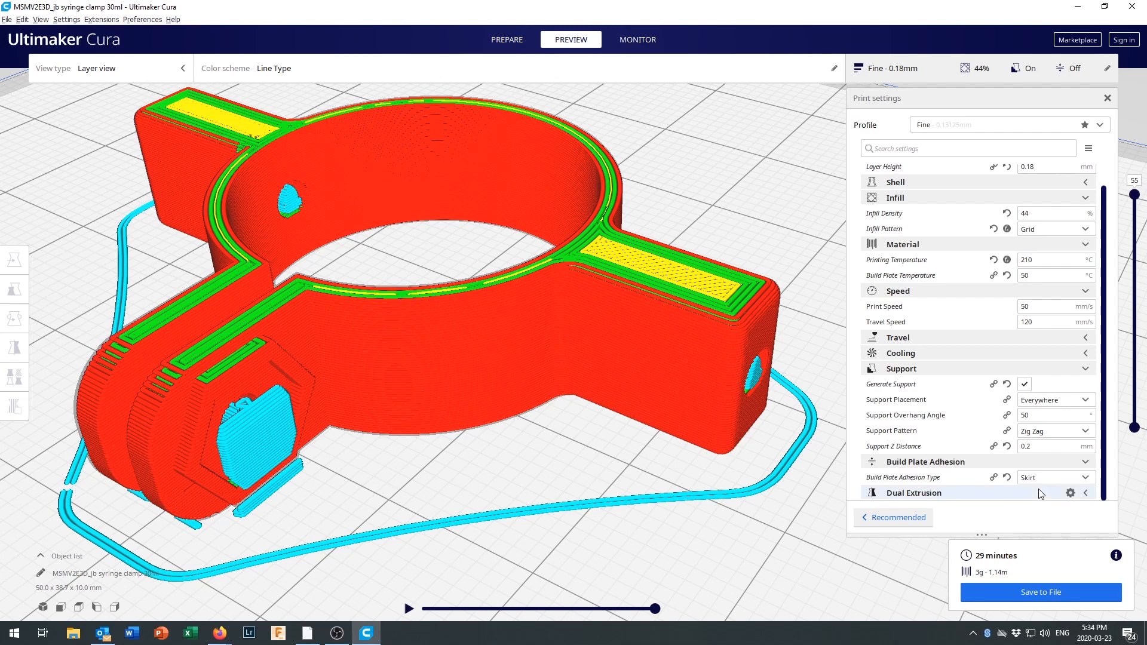
Change the Build Plate Adhesion Type to Raft and slice the model.
mouse_move(1038, 480)
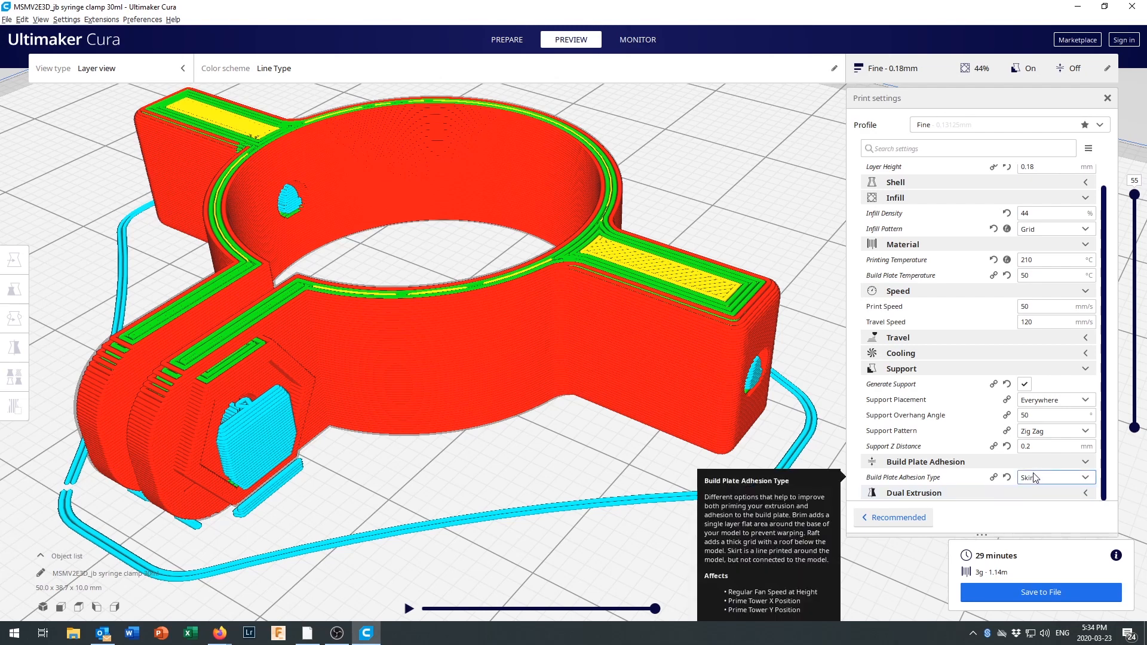
left_click(1034, 481)
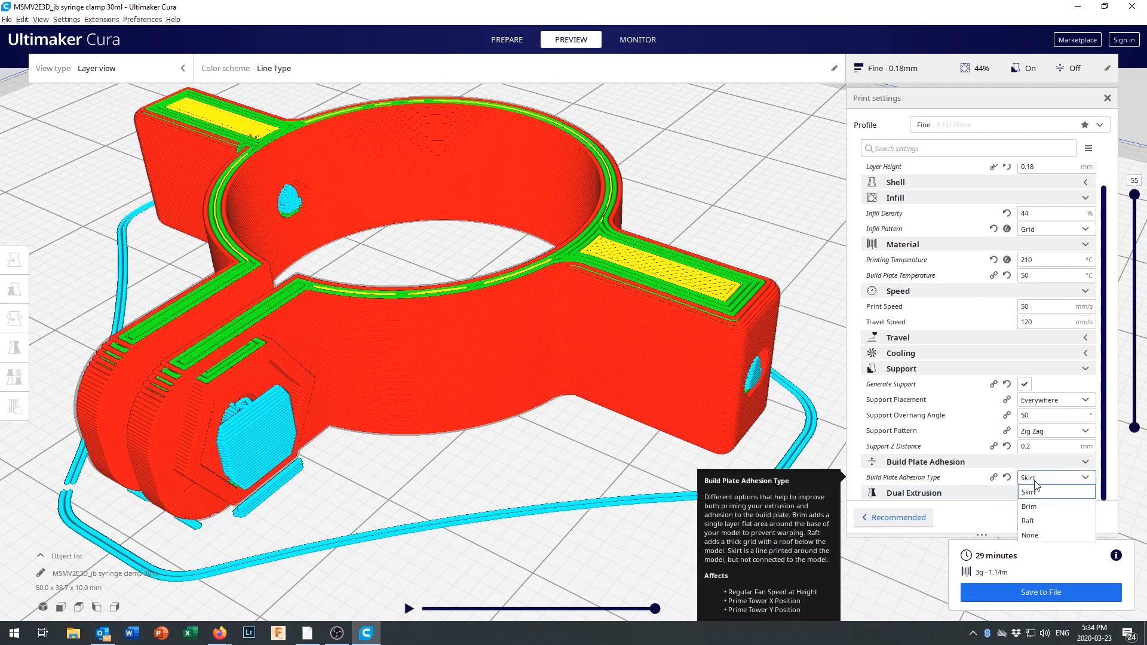
left_click(1034, 522)
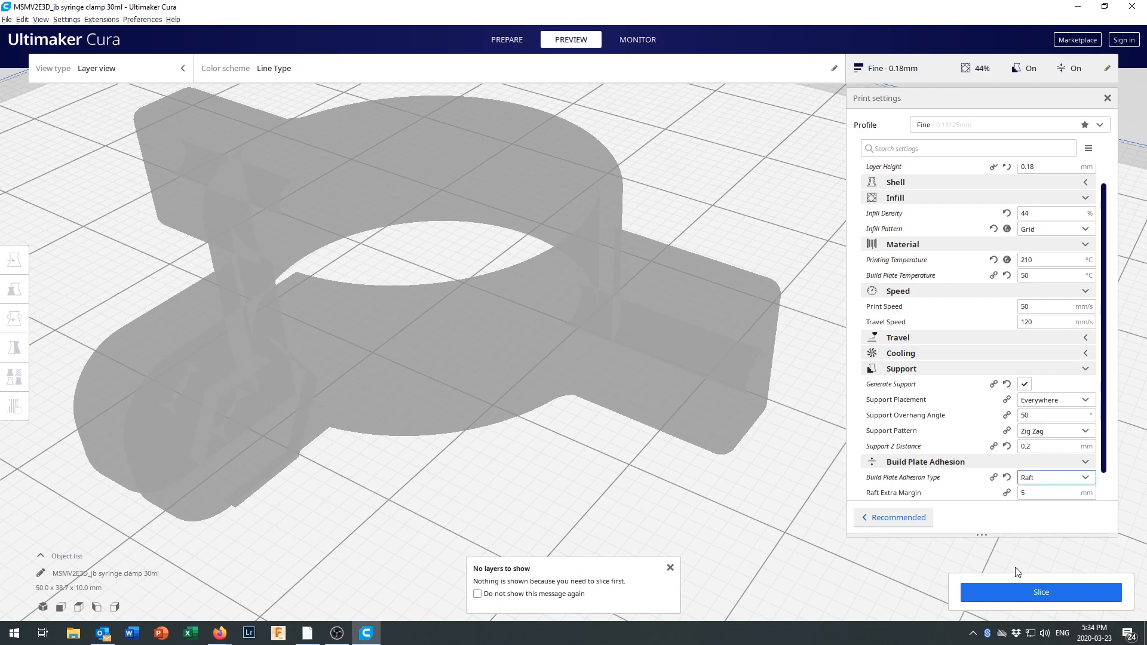
left_click(1020, 587)
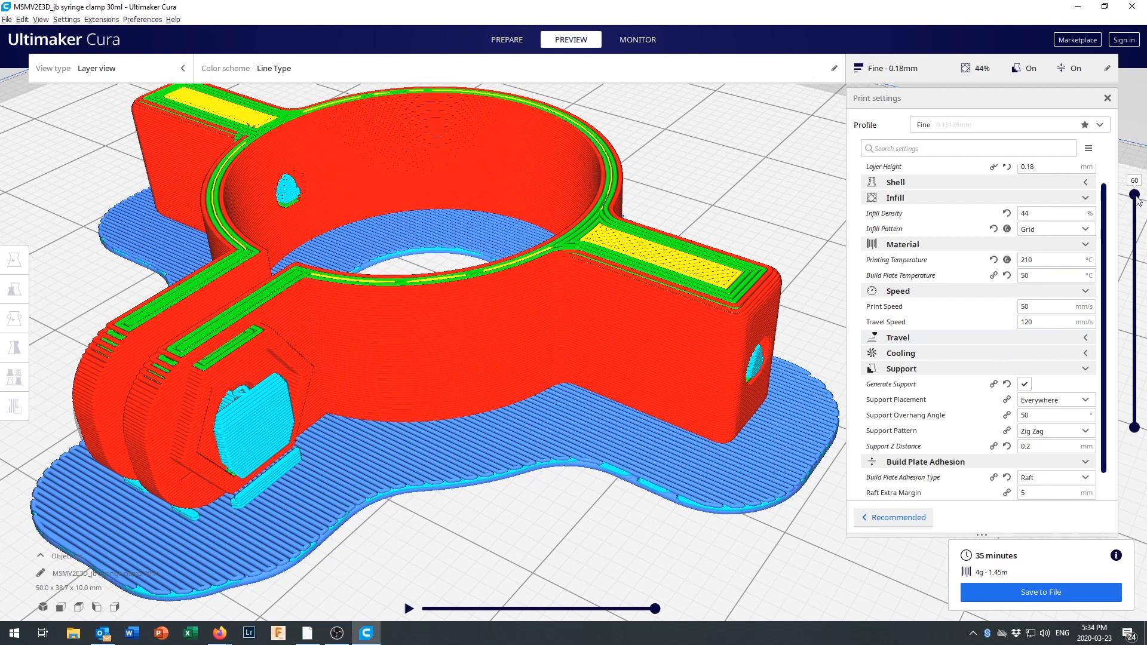
Examine the raft's lowest layers one by one in the layer preview, then show the layers up to 60.
left_click_drag(1134, 210, 1120, 455)
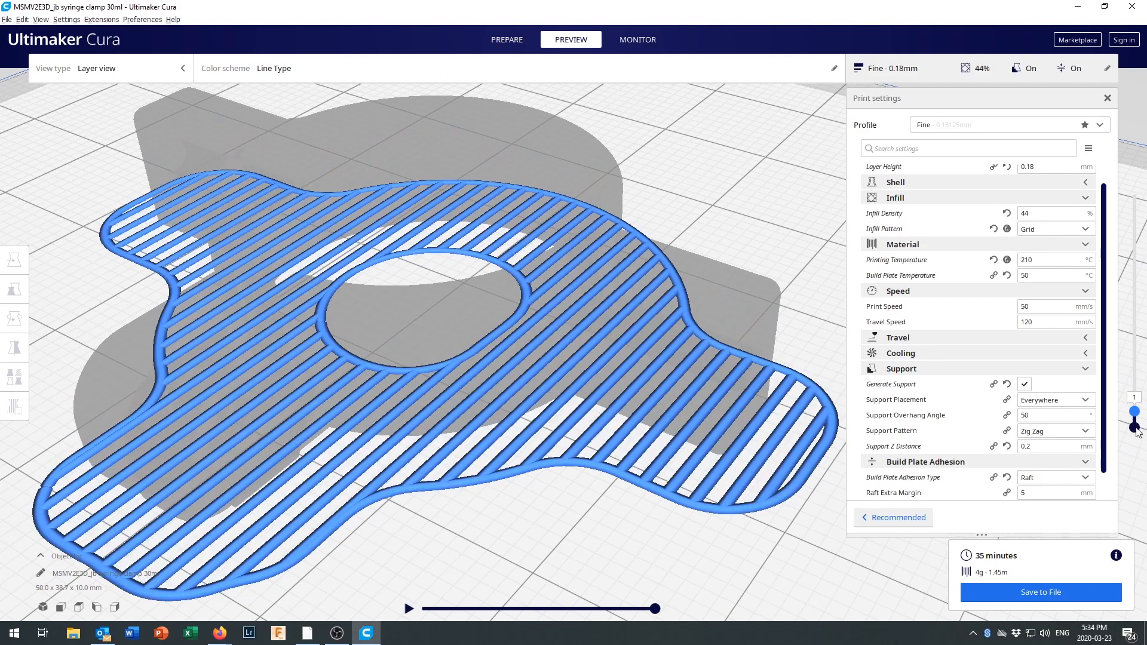
left_click_drag(1135, 417, 1135, 424)
left_click_drag(1135, 424, 1129, 413)
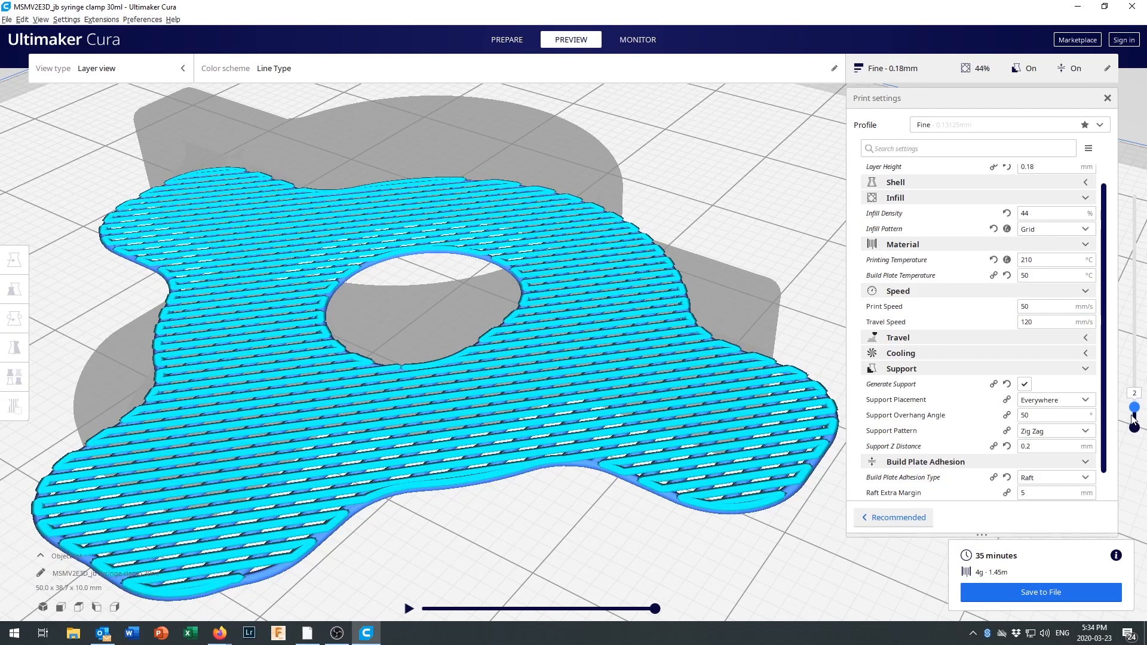
mouse_move(1128, 413)
left_mouse_down()
mouse_move(1136, 398)
mouse_move(1138, 416)
mouse_move(1142, 387)
mouse_move(1144, 204)
left_mouse_up()
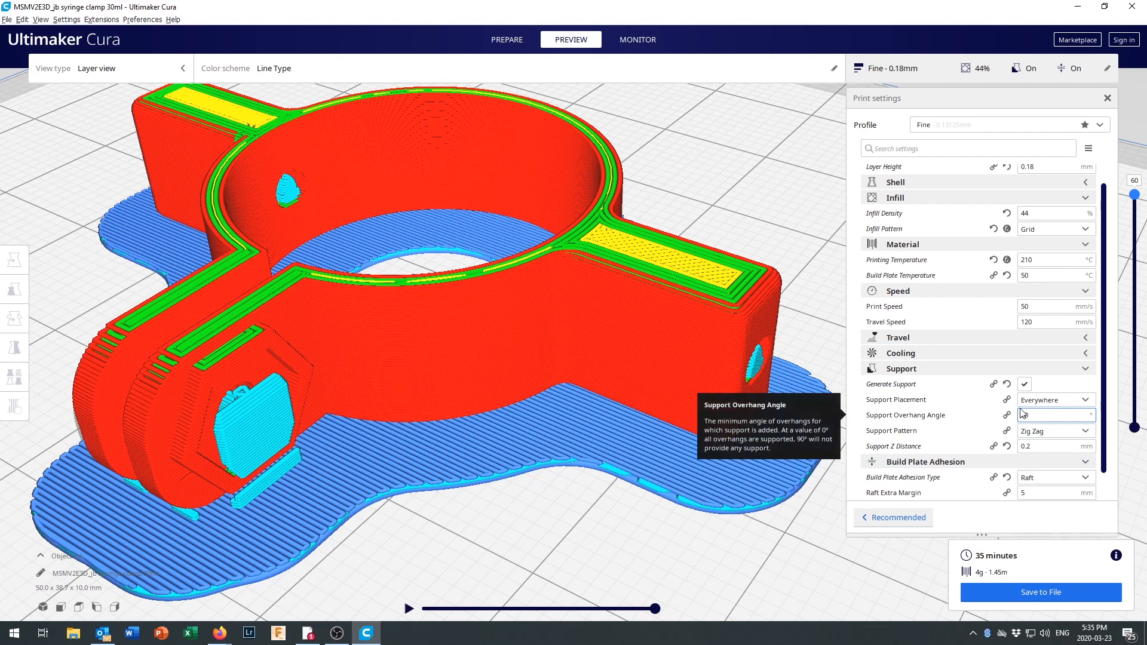
Review which Build Plate Adhesion settings can be made visible, including the raft options, and close the Setting Visibility preferences.
scroll(1003, 450, "down", 1)
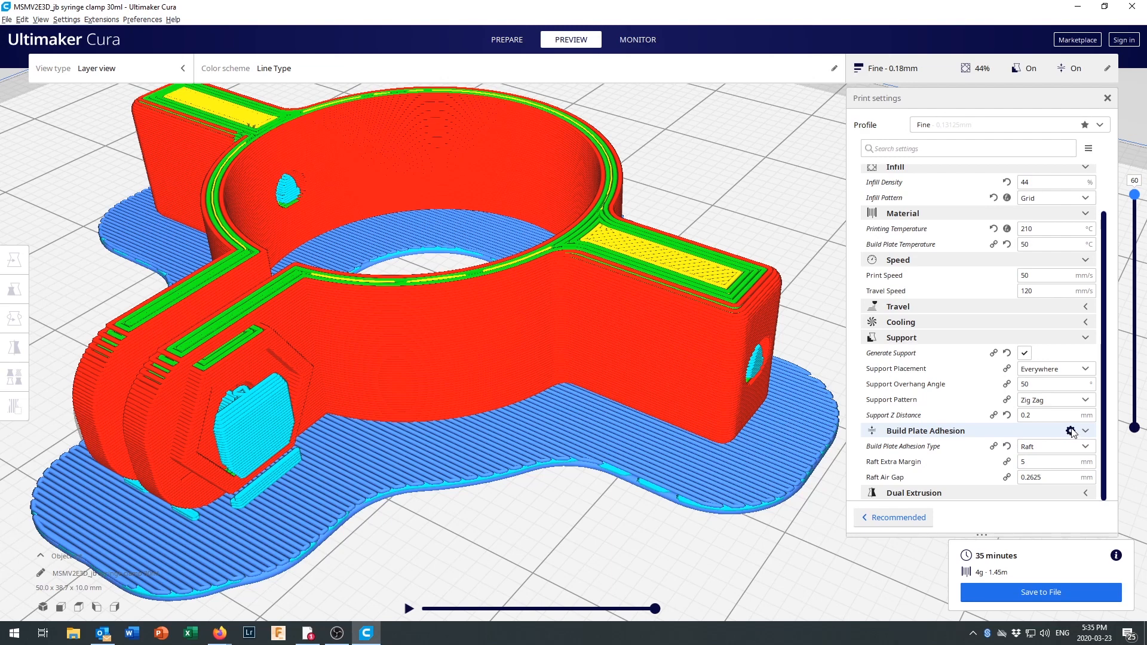
left_click(1072, 432)
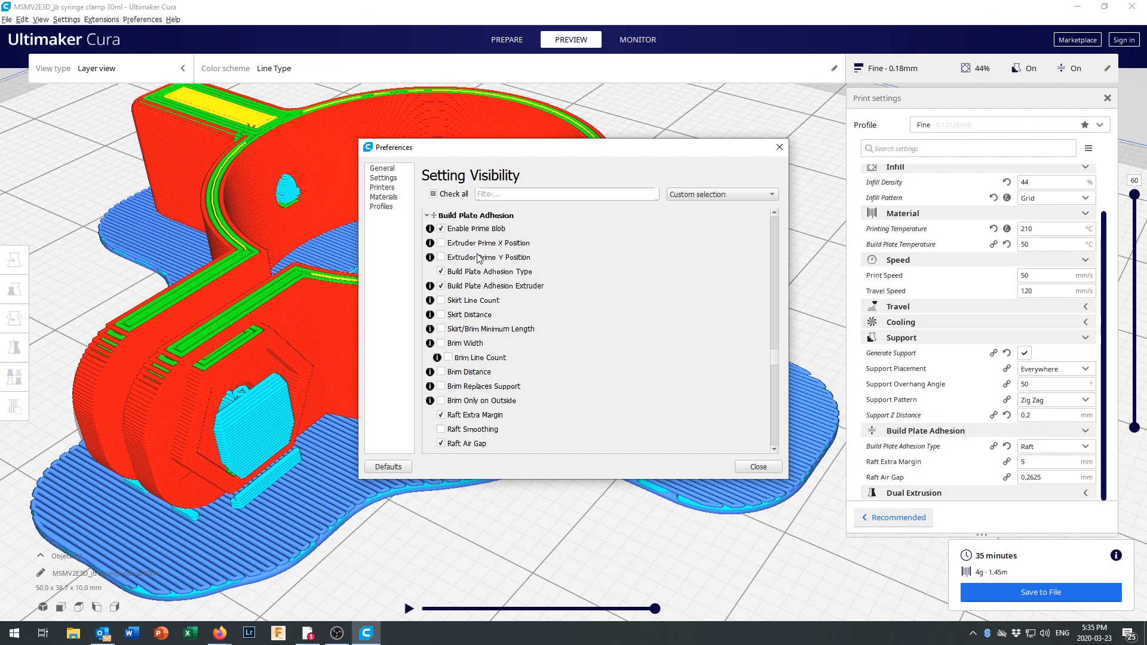
scroll(479, 265, "down", 2)
scroll(478, 265, "down", 6)
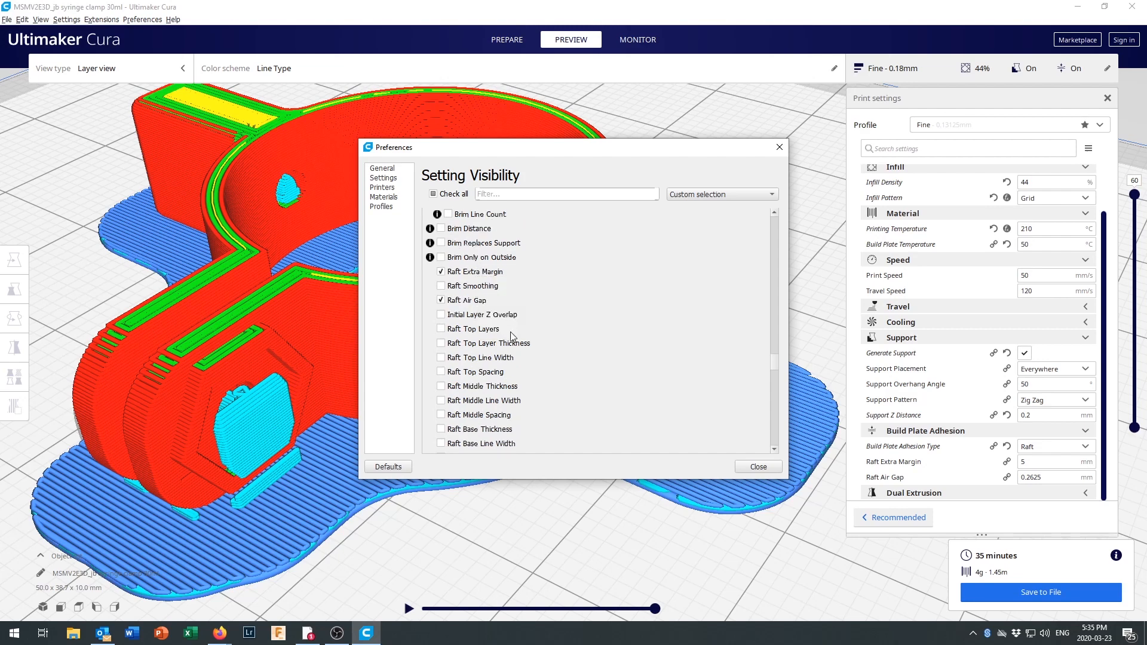
scroll(496, 355, "down", 5)
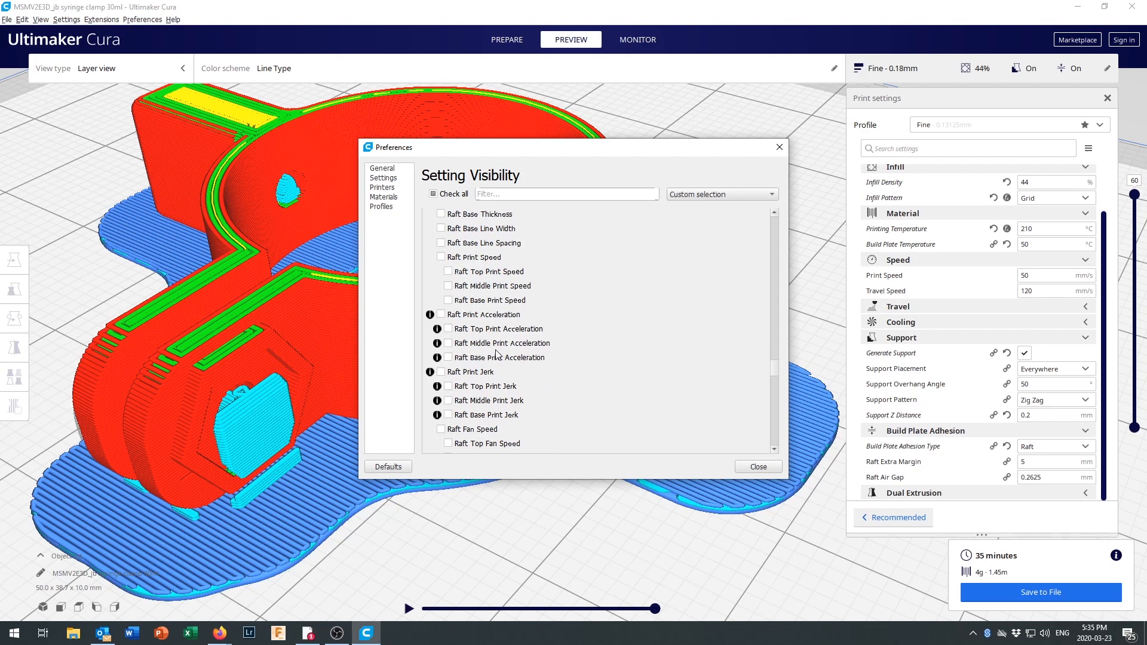
scroll(496, 355, "down", 3)
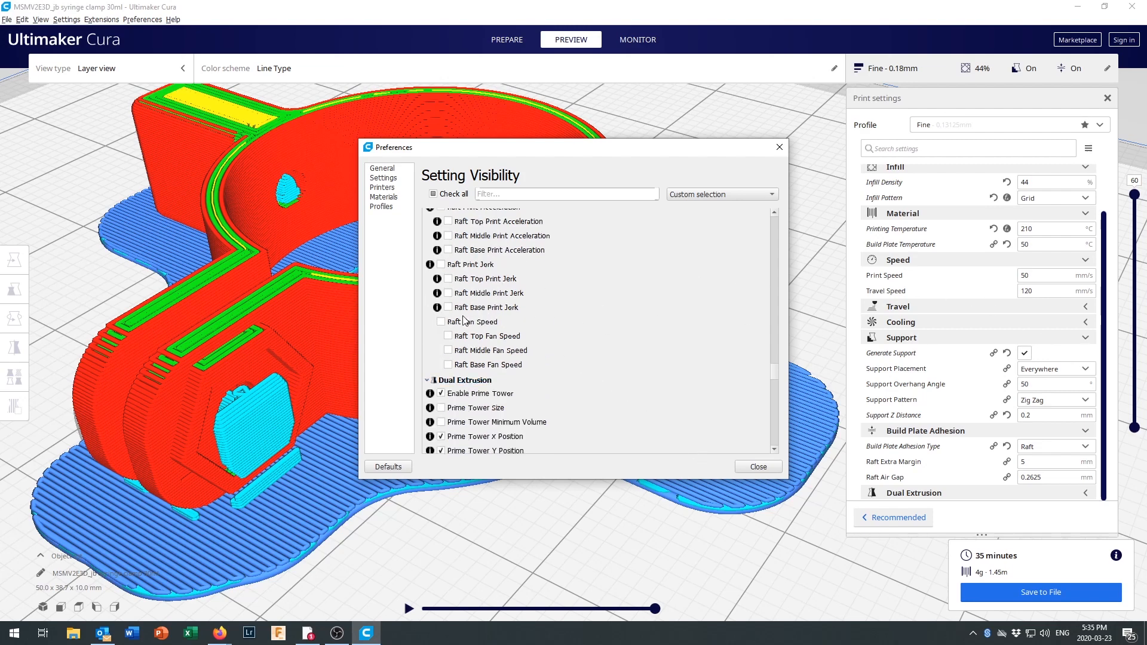
left_click(763, 465)
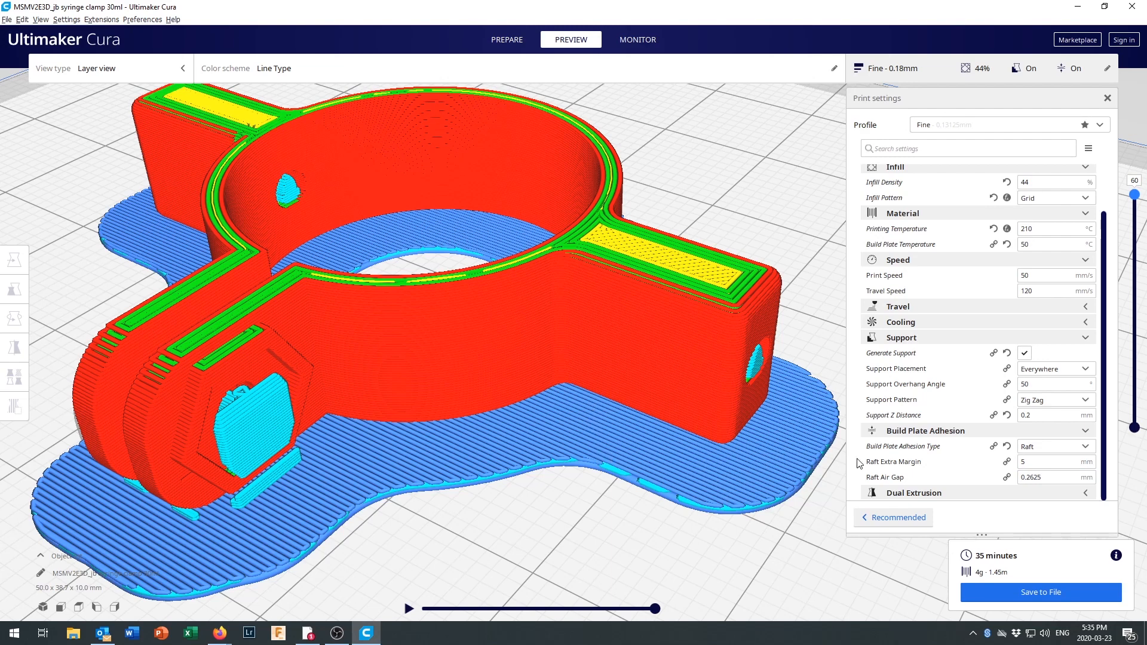
Set the Raft Extra Margin to 3 mm and slice the model again.
left_click(1028, 464)
double_click(1031, 465)
type("3")
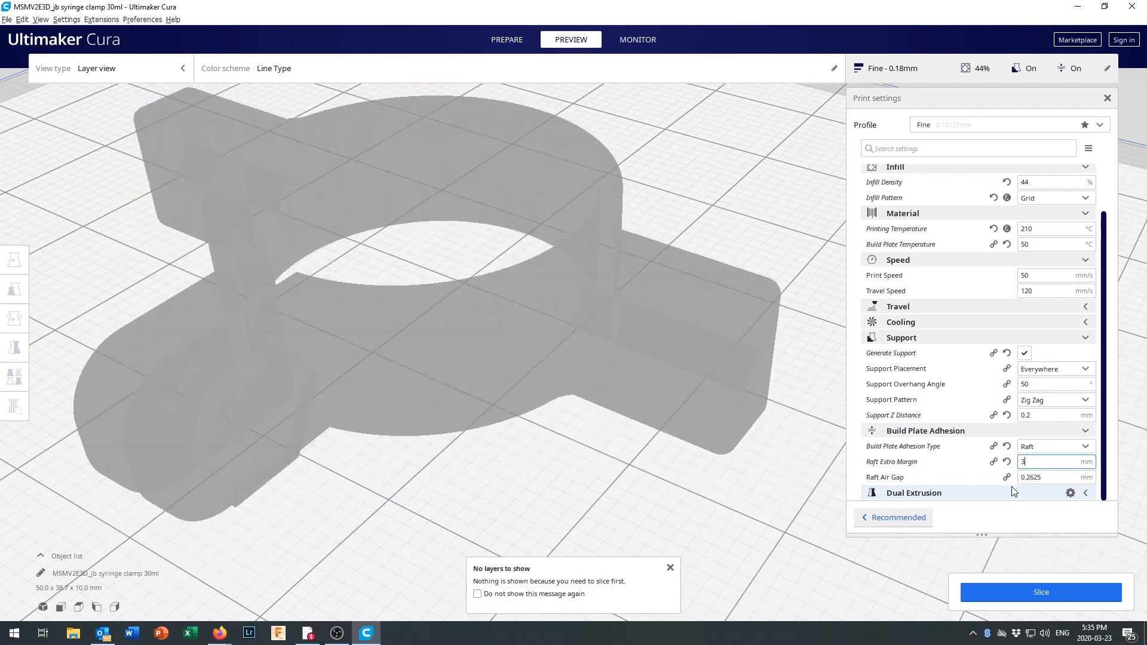
left_click(1001, 593)
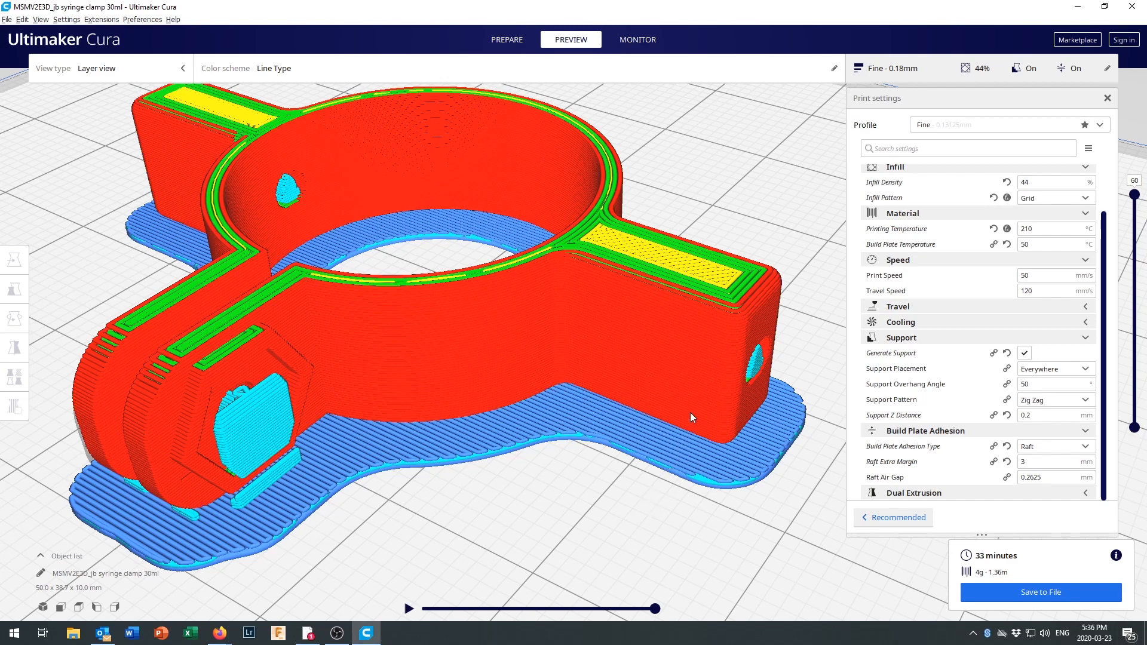
Inspect the clamp on its narrower raft with all 60 layers shown.
scroll(670, 400, "up", 1)
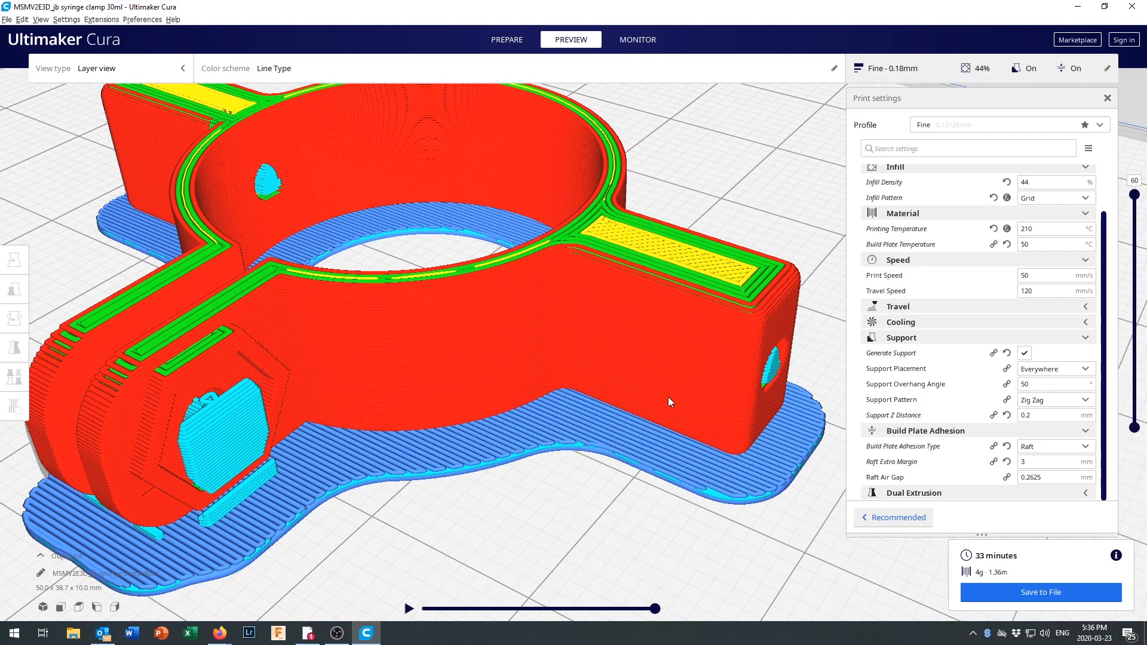
scroll(670, 400, "down", 2)
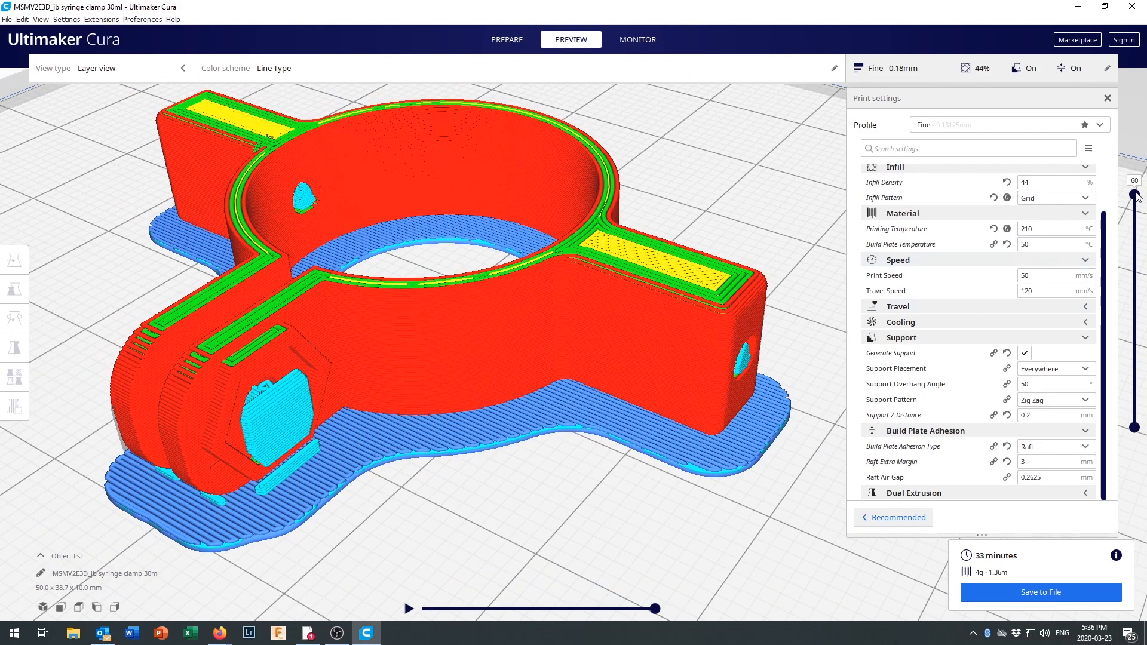
left_click_drag(1135, 195, 1142, 77)
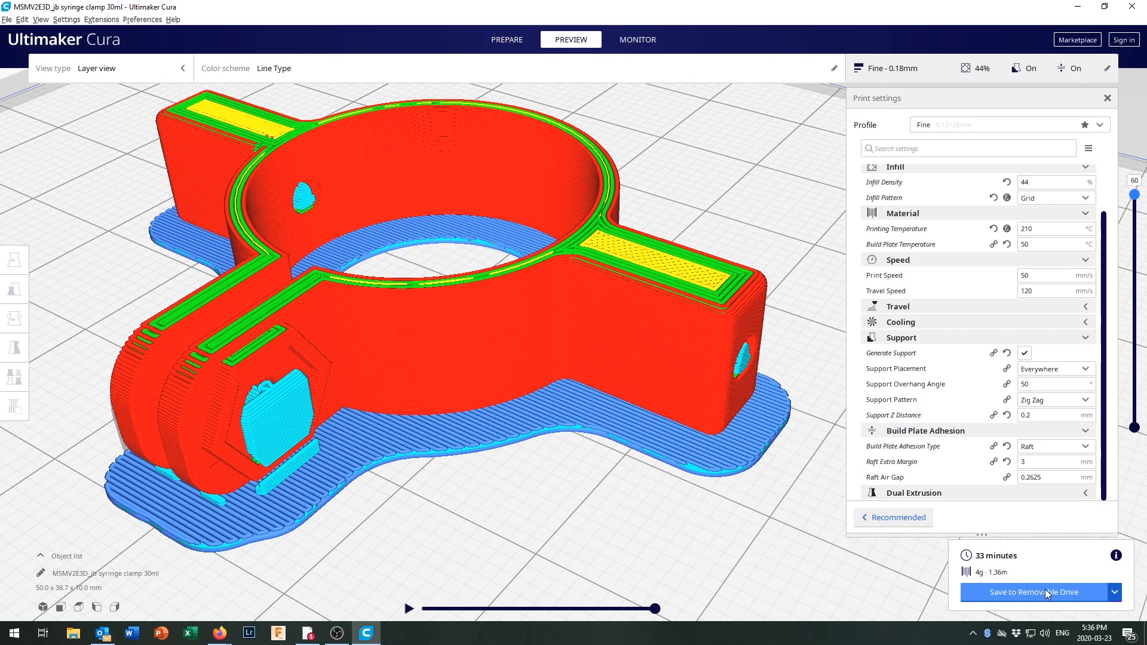
Choose Save to File instead of the removable drive as the output for the sliced model.
left_click(1115, 592)
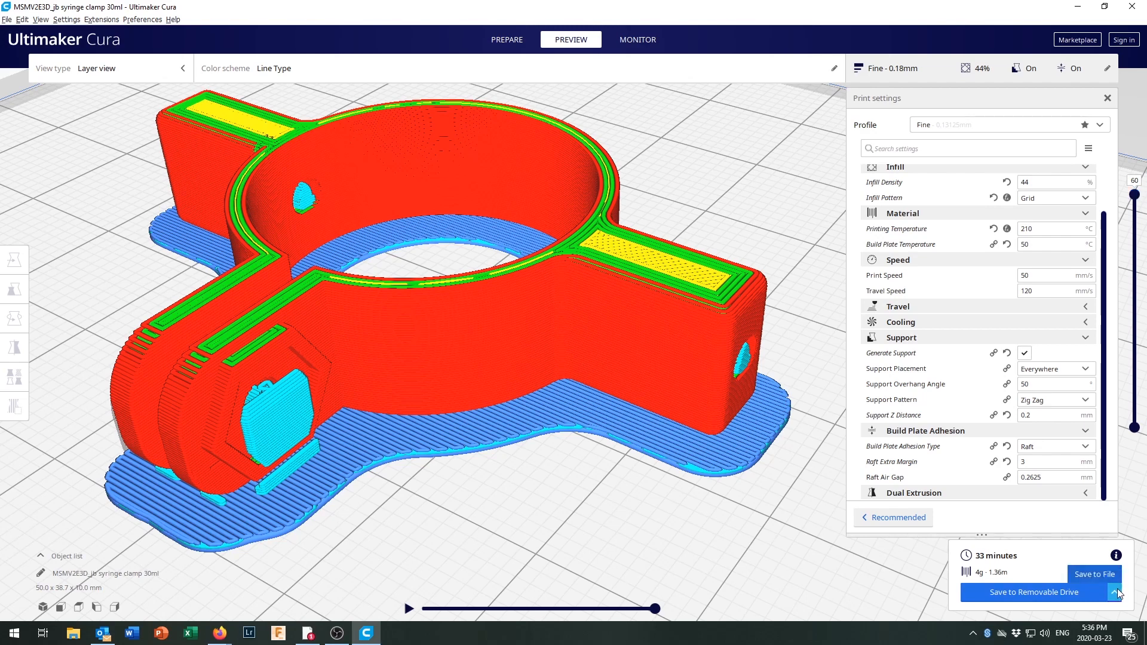
left_click(1096, 573)
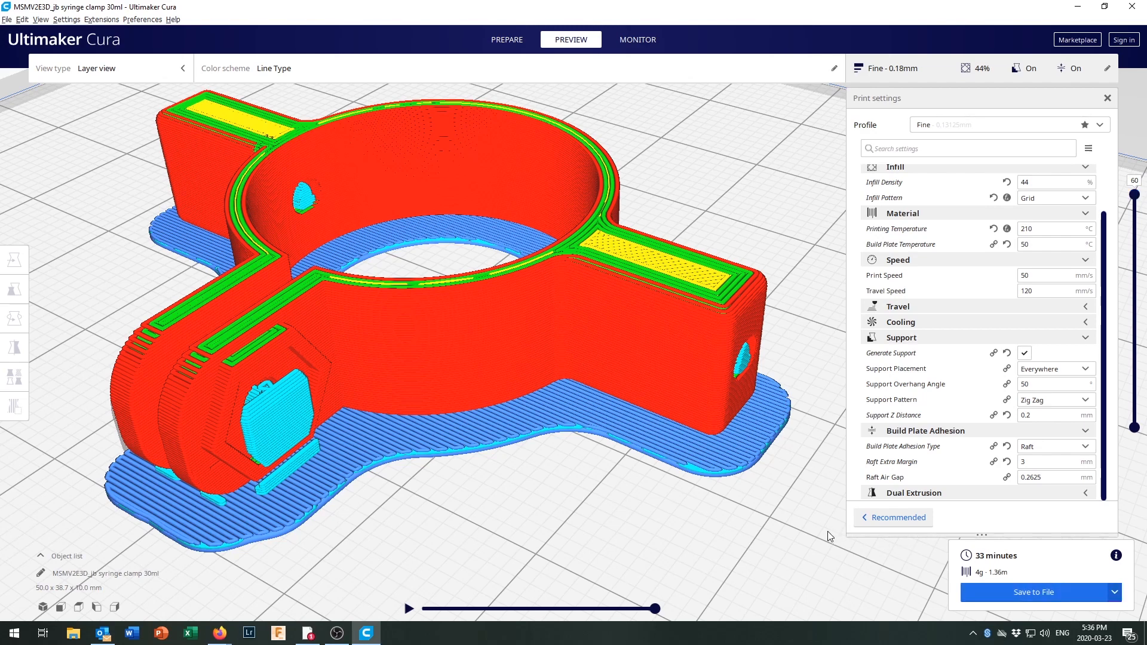
Save the sliced print as MSMV2E3D_jb syringe clamp 30ml.gcode in the DropBox folder 3d printer models and dismiss the notification.
left_click(1028, 598)
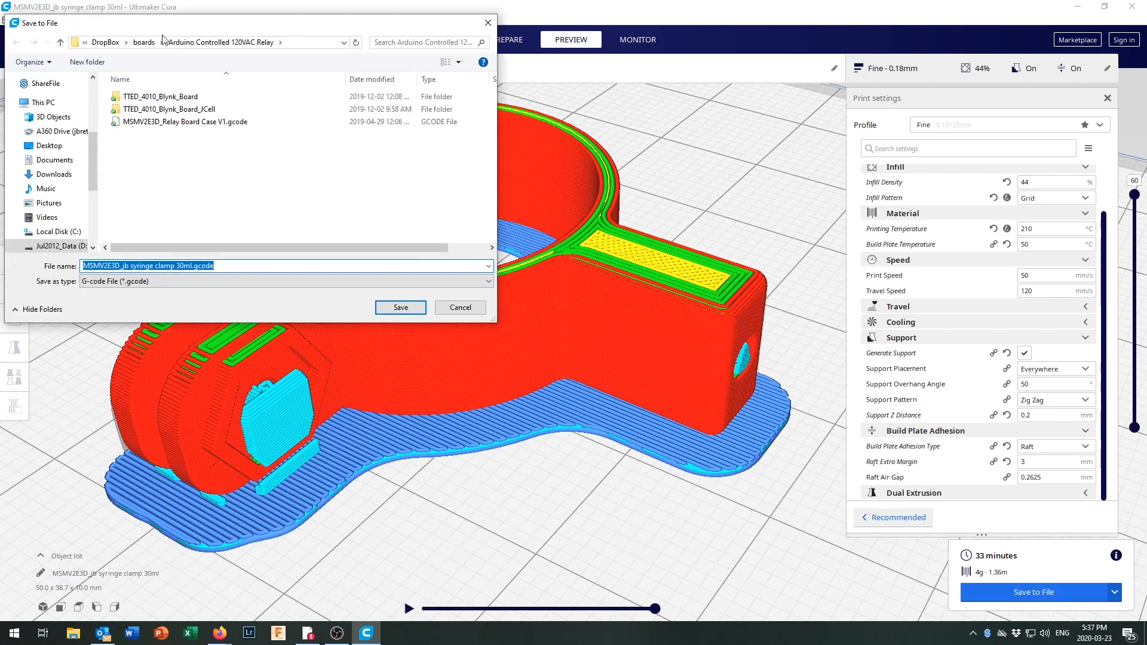
left_click(144, 42)
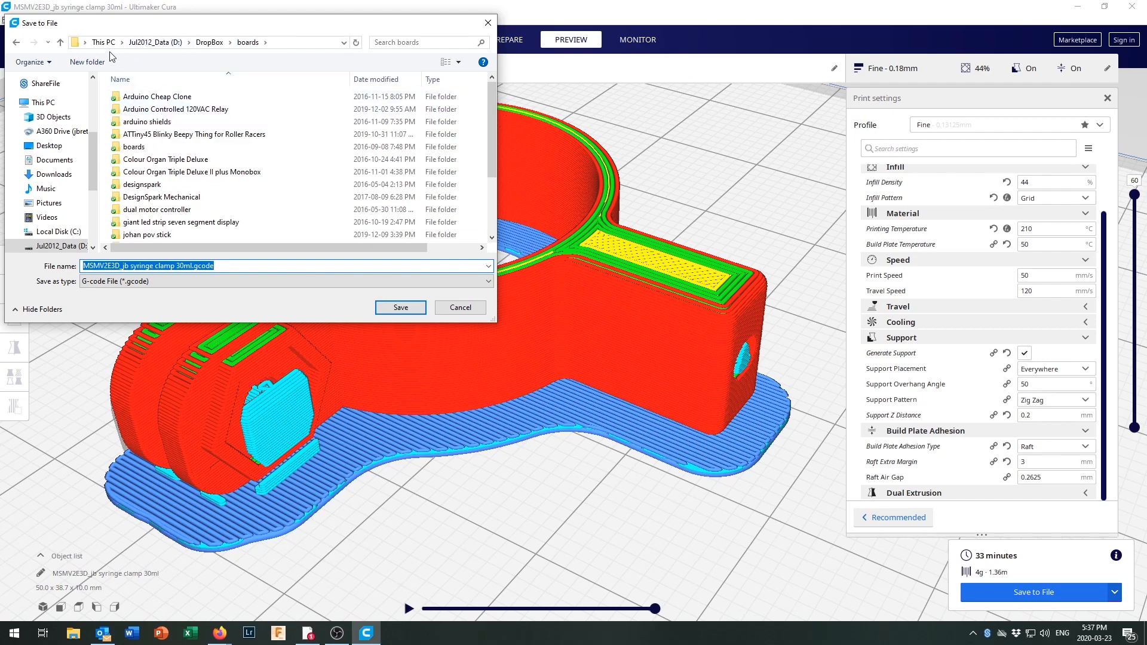
left_click(210, 42)
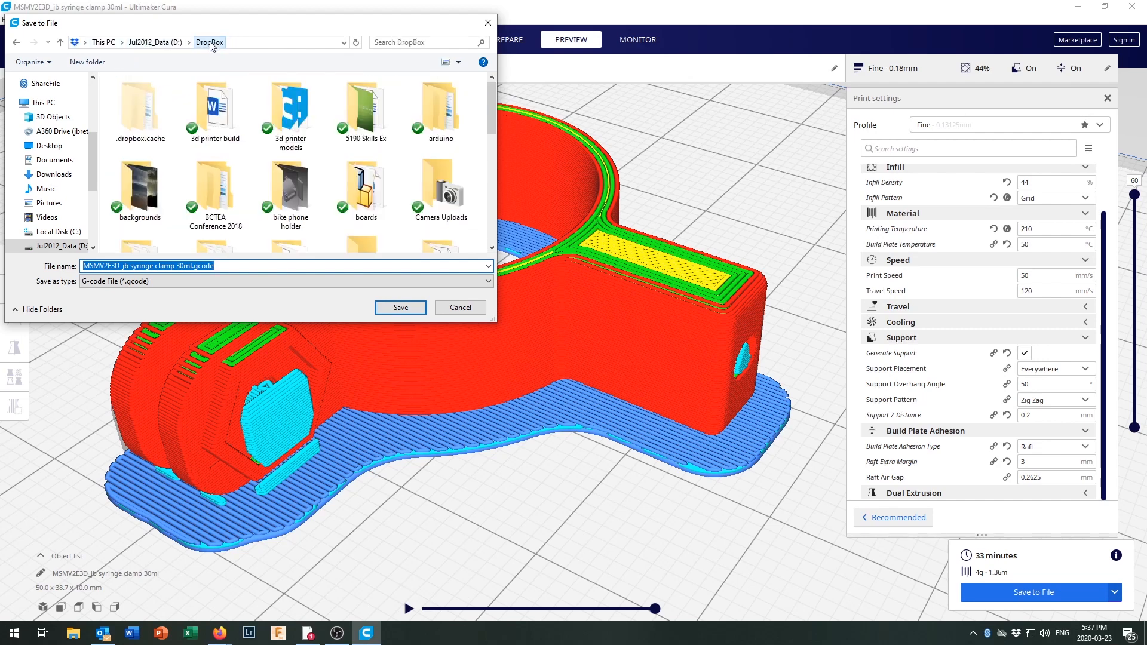
double_click(292, 117)
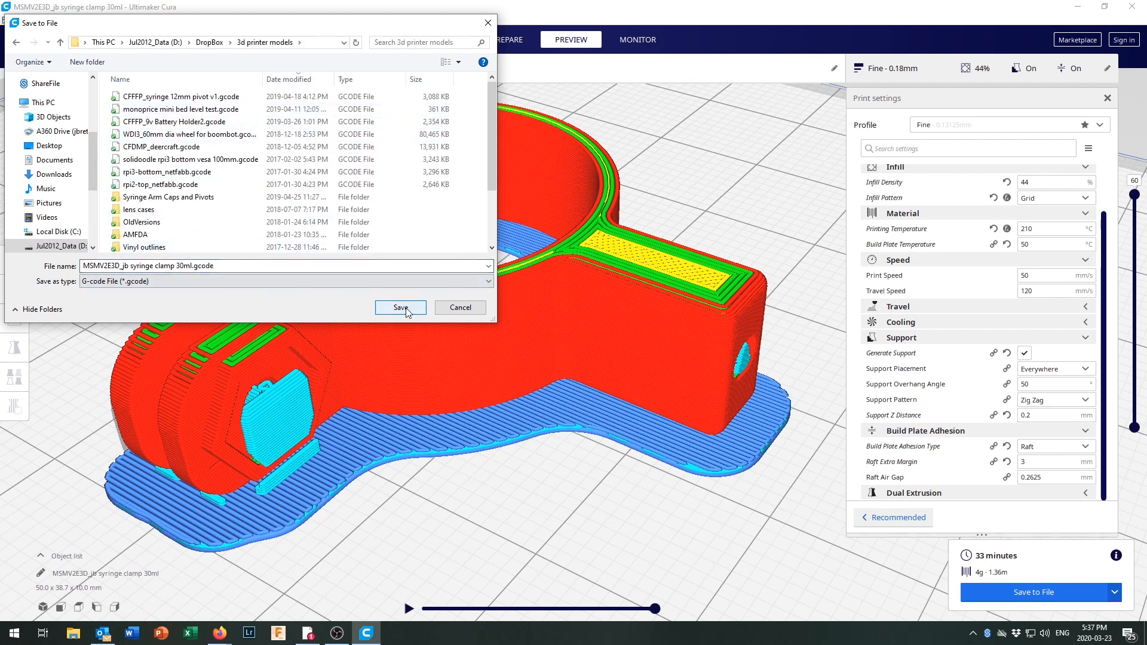
left_click(87, 265)
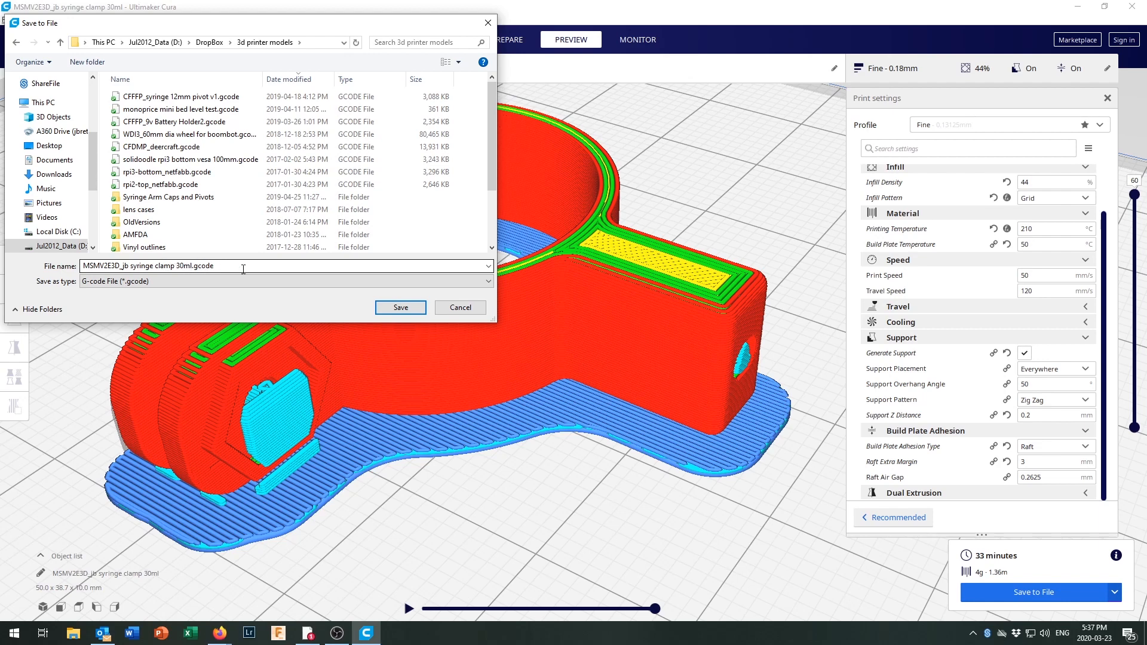
left_click(414, 307)
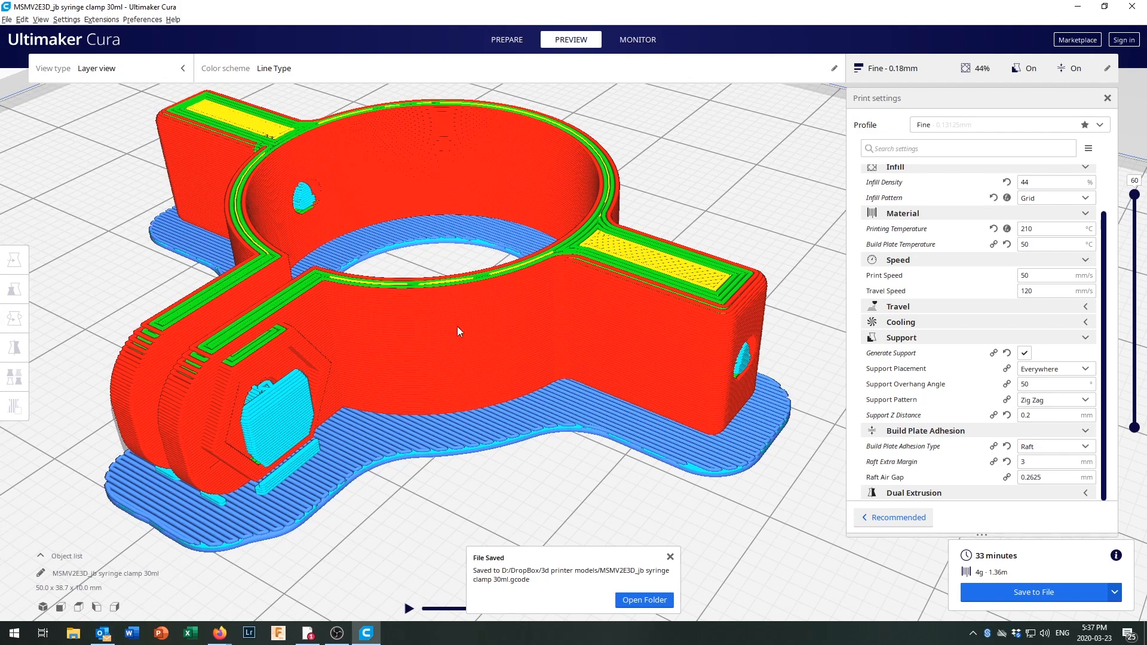
left_click(671, 557)
Multiply the syringe clamp on the build plate with 3 copies.
scroll(590, 501, "down", 10)
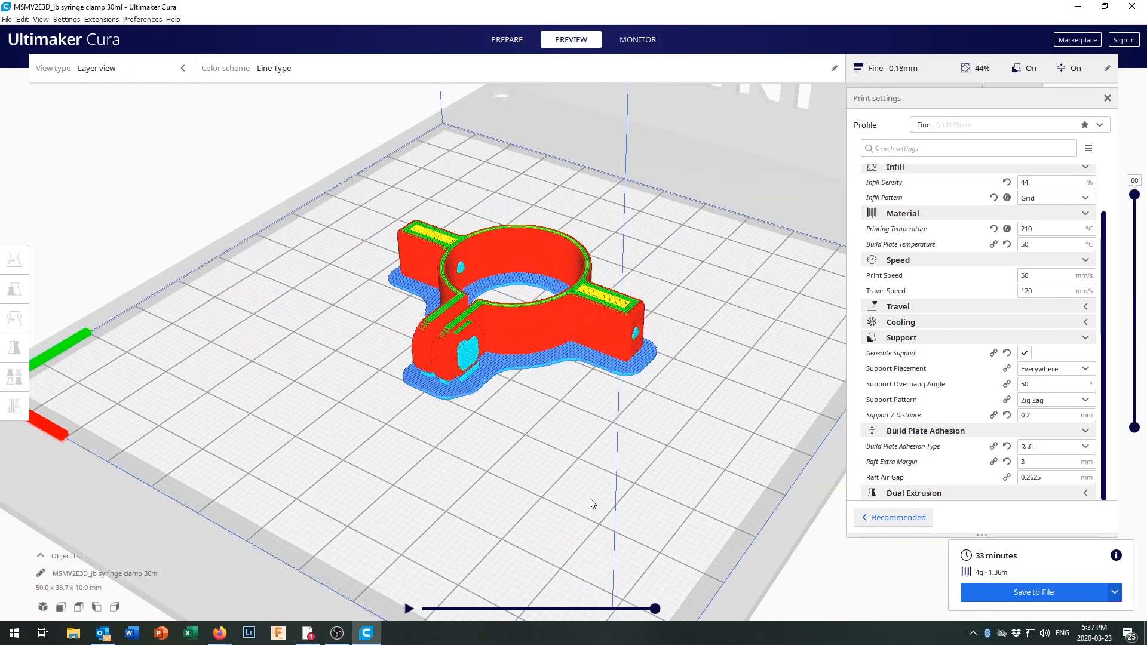
scroll(589, 498, "down", 2)
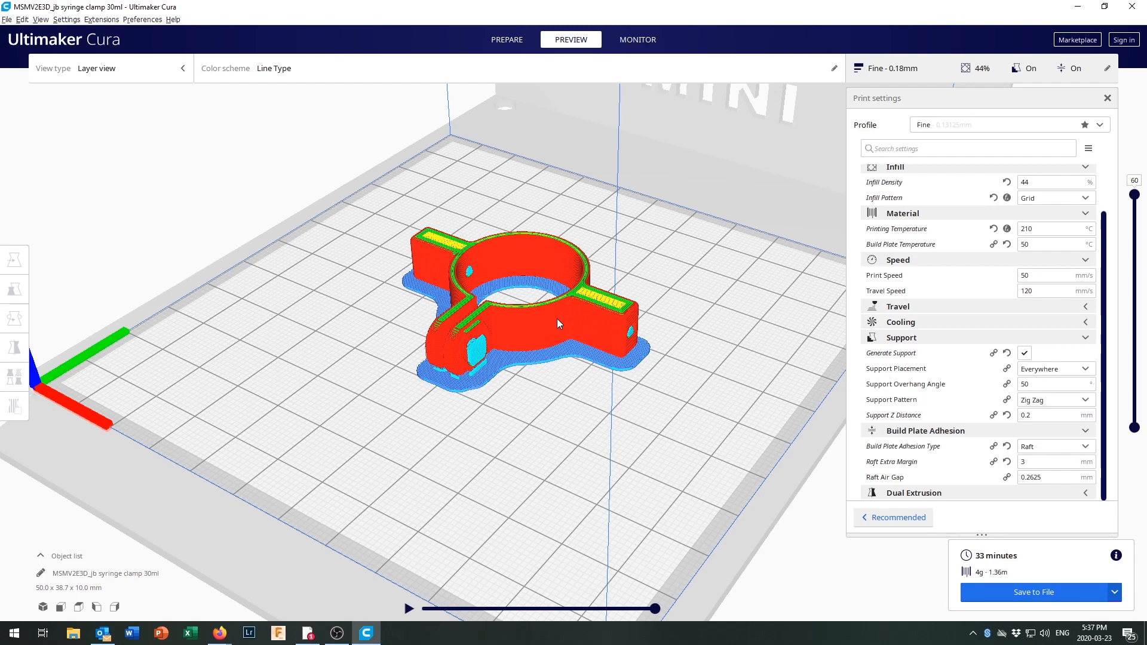
left_click(517, 336)
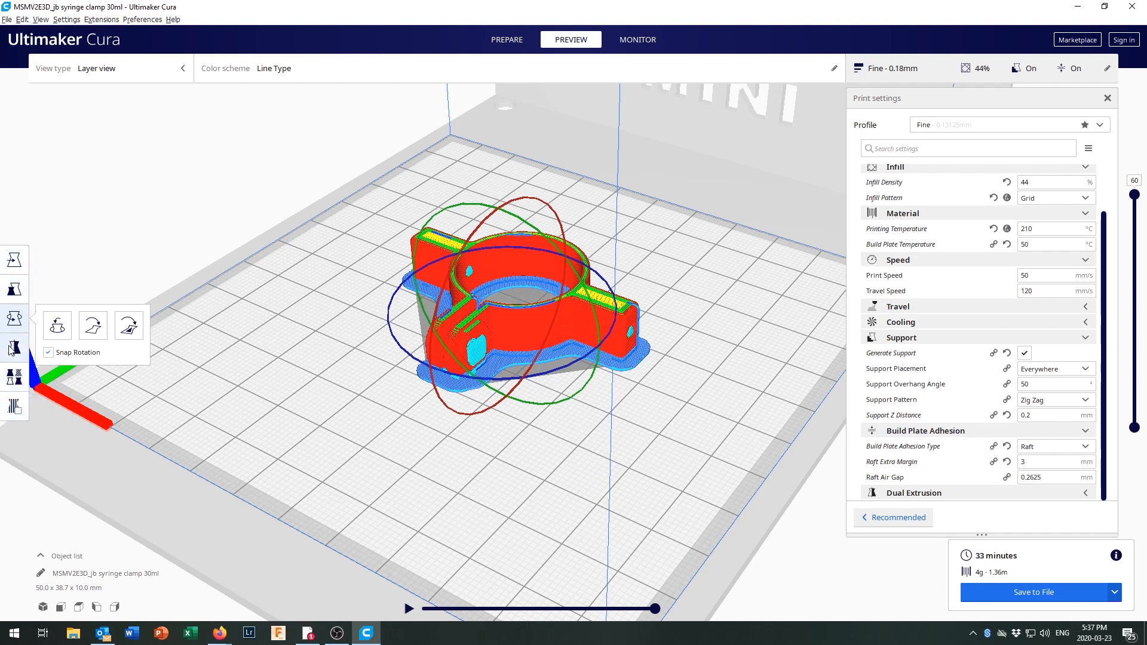
right_click(548, 318)
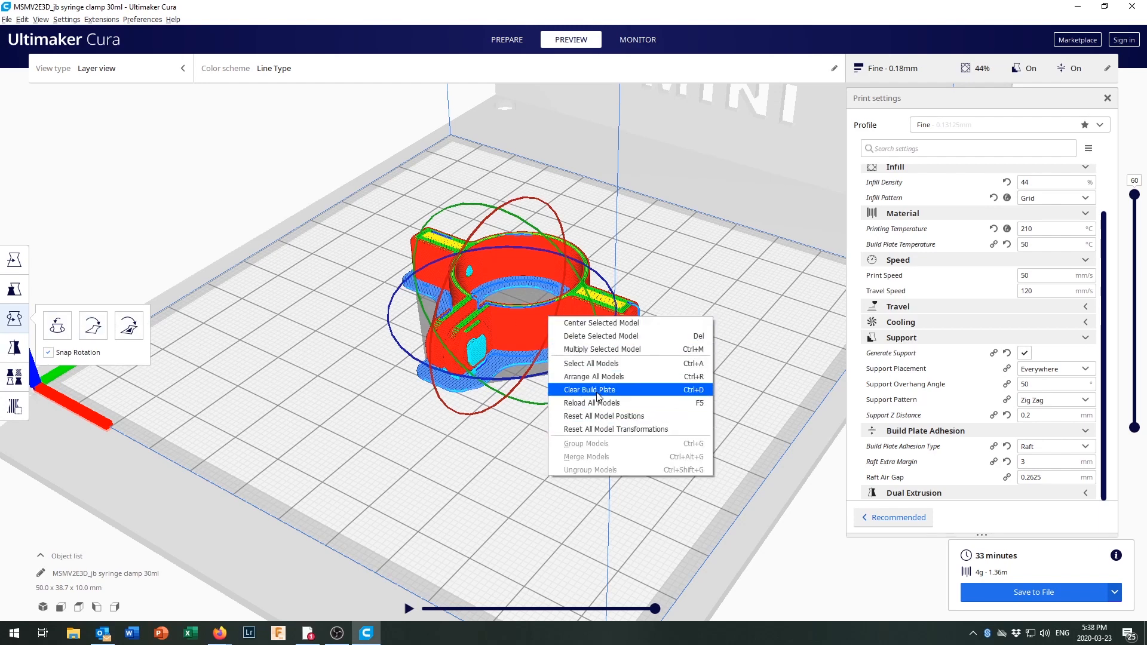
left_click(609, 357)
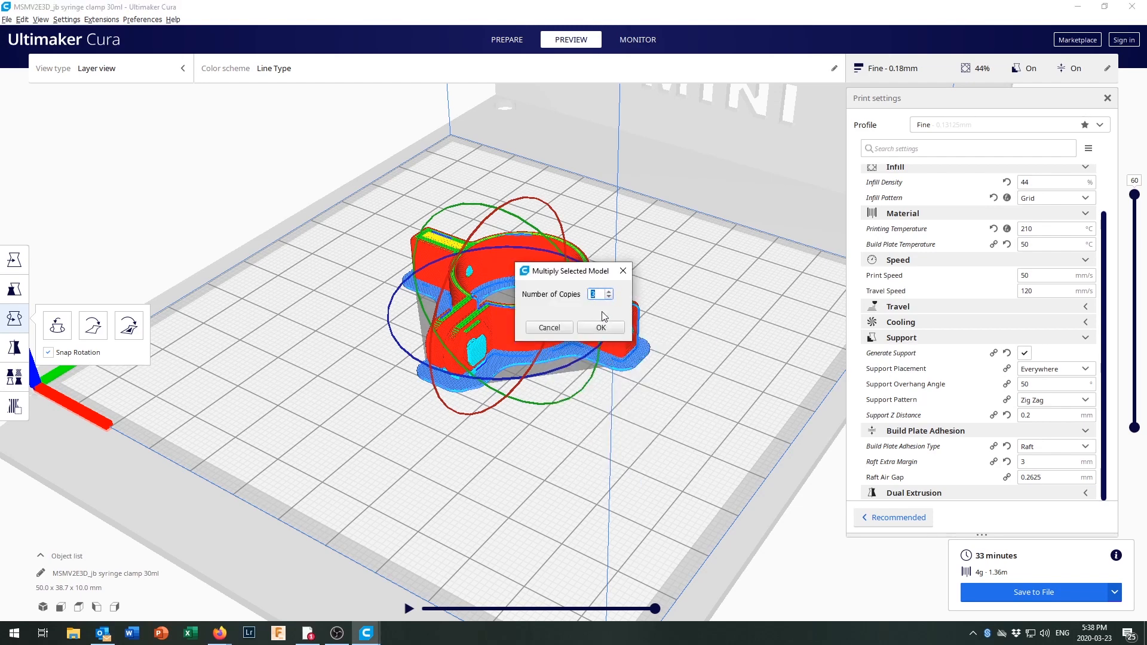
left_click(598, 330)
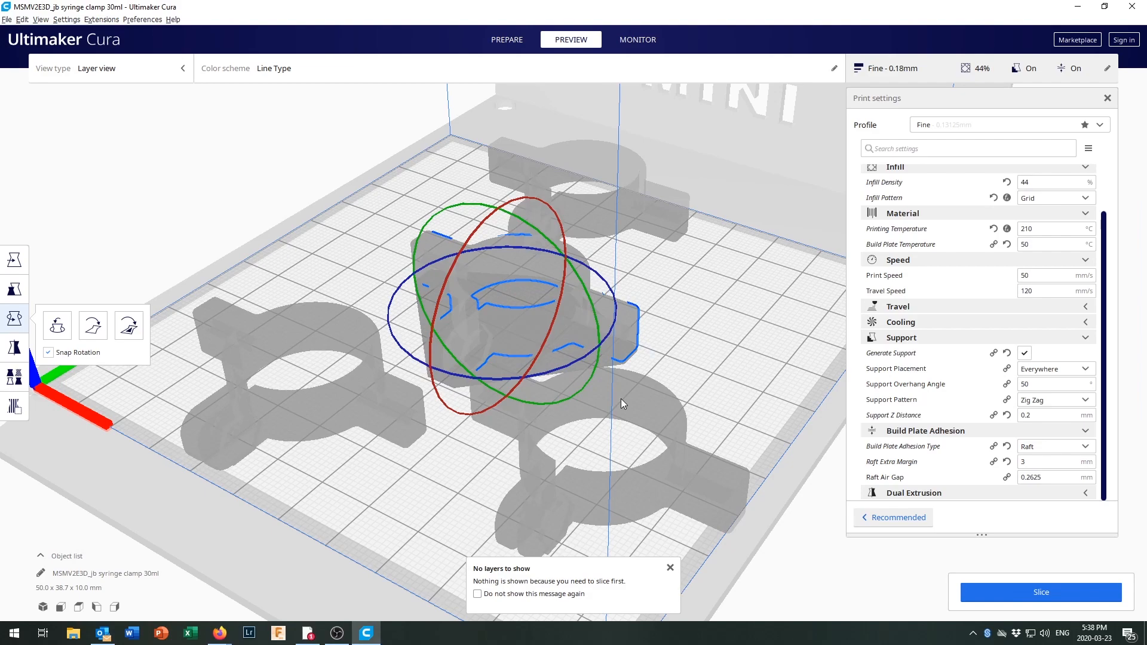
Move the rearmost clamp to the back-left area of the build plate, at about X -26.5 mm, Y -31.9 mm.
left_click(589, 203)
scroll(596, 328, "down", 5)
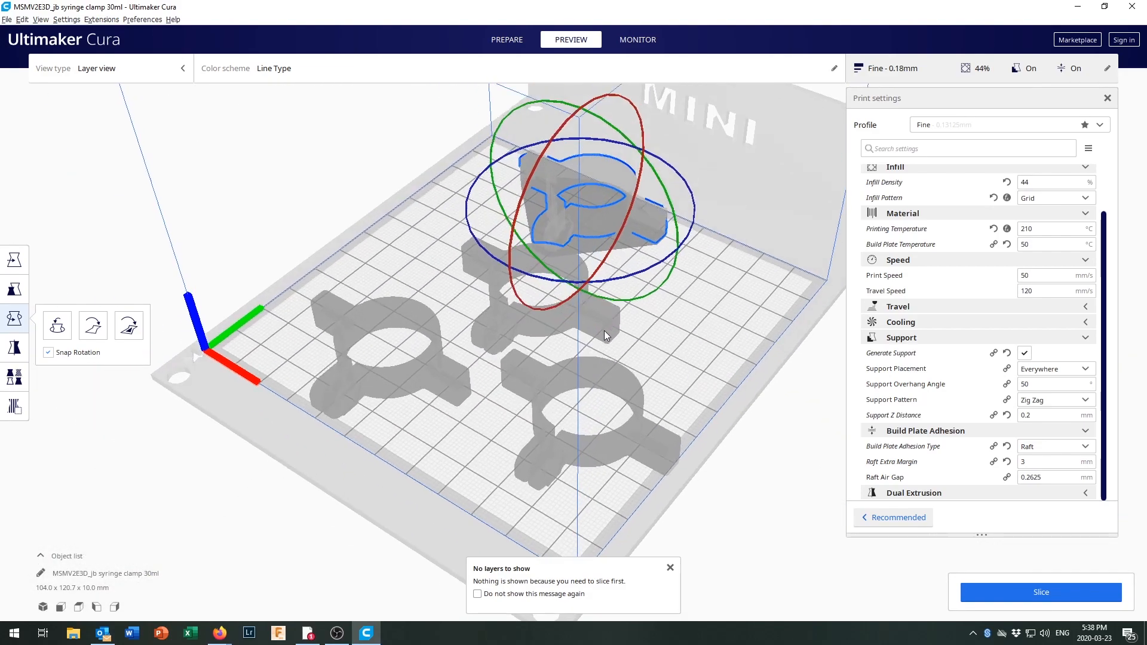
right_click_drag(604, 331, 723, 385)
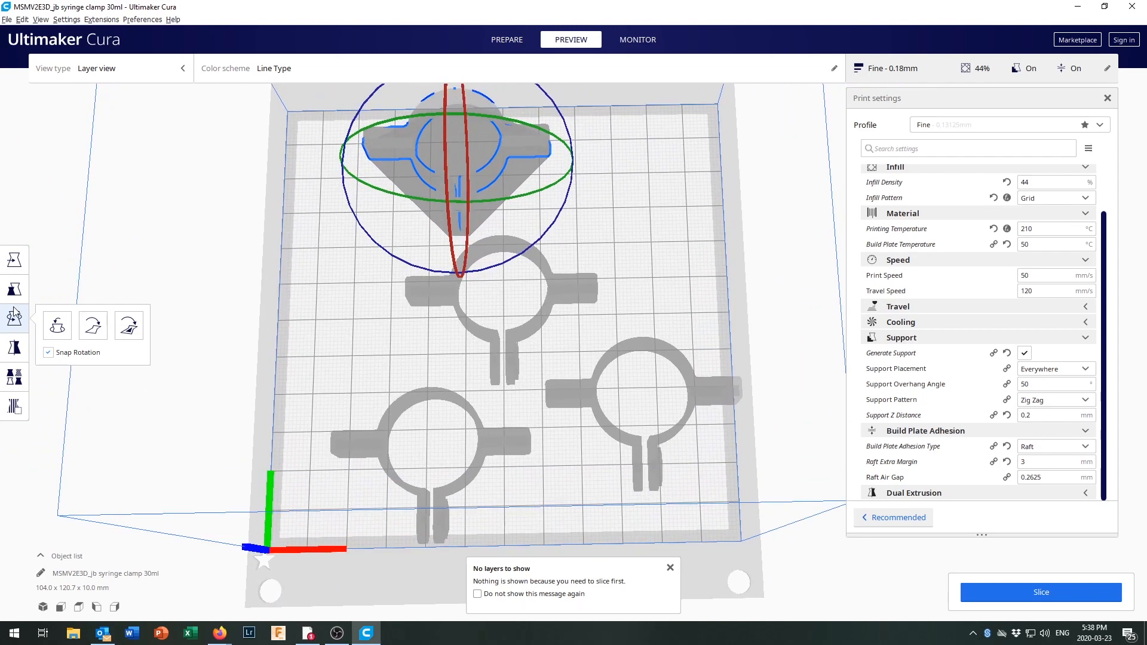
left_click(15, 261)
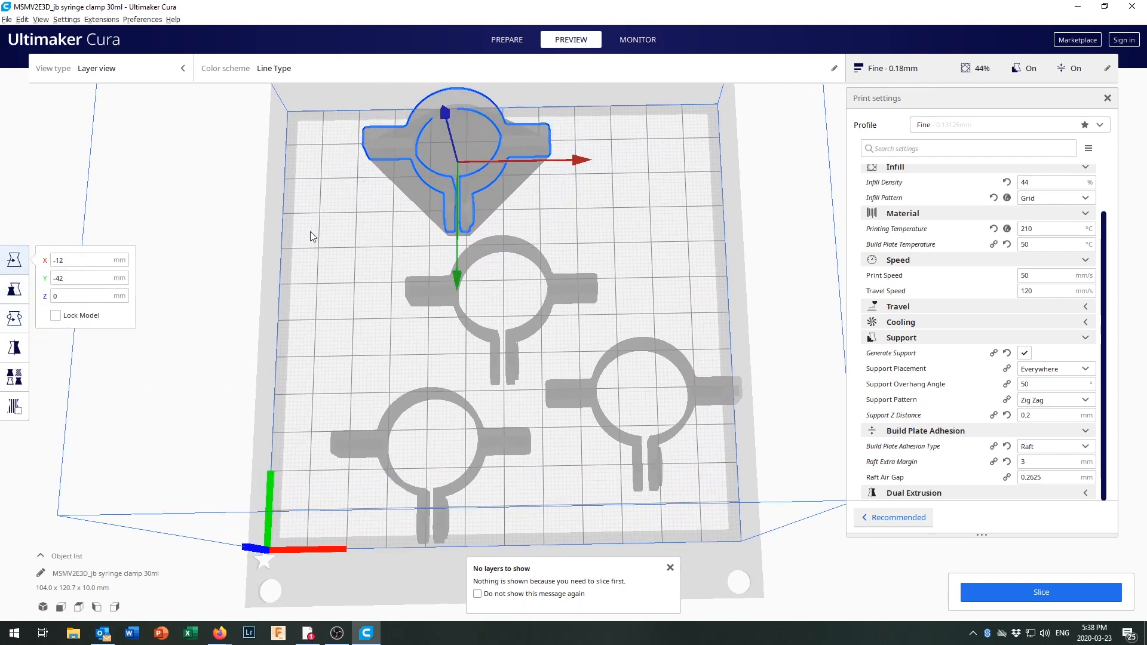
left_click(411, 205)
left_click(443, 190)
left_click_drag(458, 190, 413, 227)
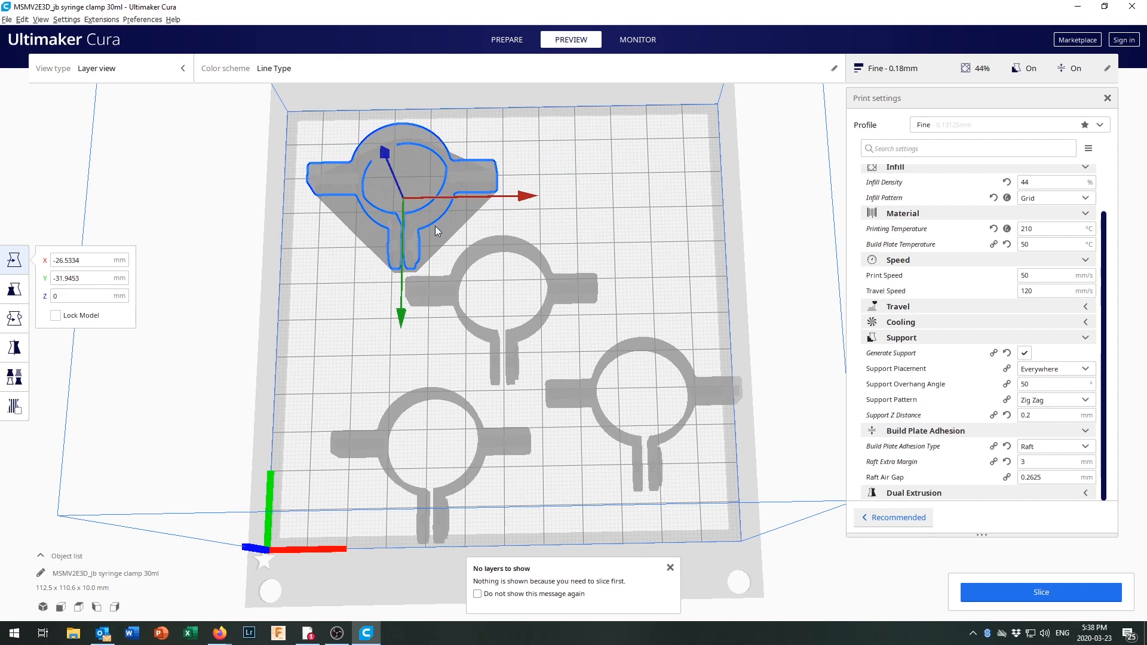
Arrange the other three clamps into a compact two-by-two grid, with the front pair at about X 24.4, Y 13.6 and X -27.2, Y 12.2 mm.
left_click(541, 260)
left_click_drag(534, 316, 601, 254)
left_click(608, 375)
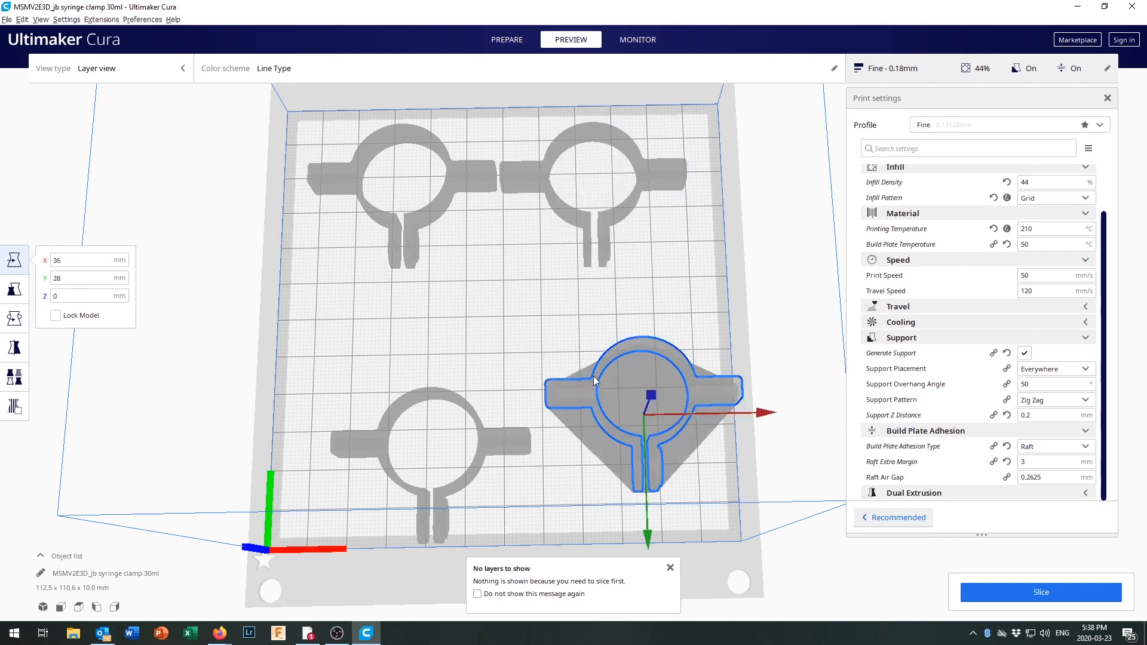
left_click_drag(543, 378, 551, 329)
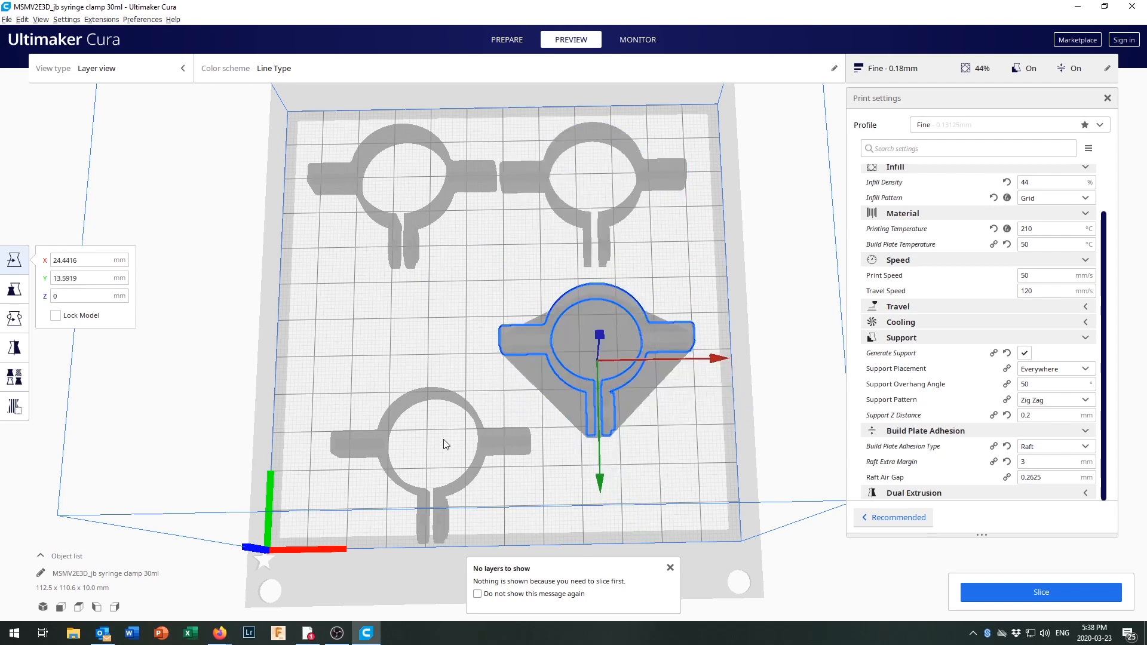
left_click_drag(445, 393, 409, 297)
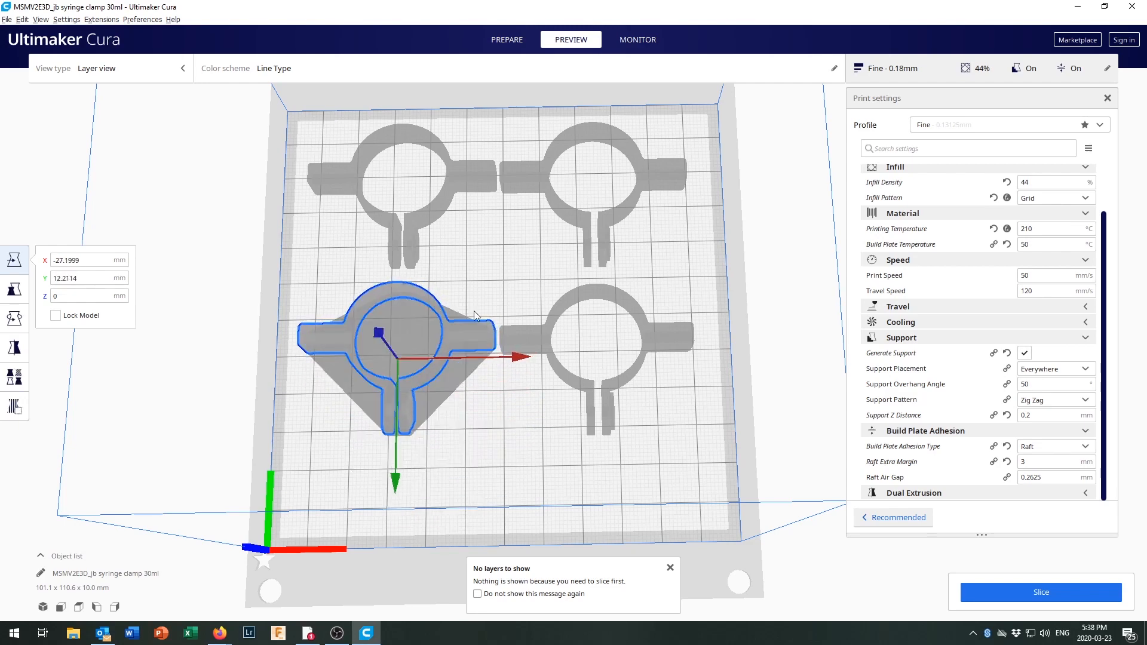
right_click_drag(454, 307, 517, 309)
mouse_move(553, 362)
right_mouse_down()
mouse_move(495, 310)
mouse_move(471, 243)
mouse_move(423, 285)
mouse_move(572, 312)
mouse_move(560, 346)
mouse_move(640, 318)
mouse_move(572, 352)
right_mouse_up()
scroll(571, 311, "up", 3)
scroll(573, 313, "up", 3)
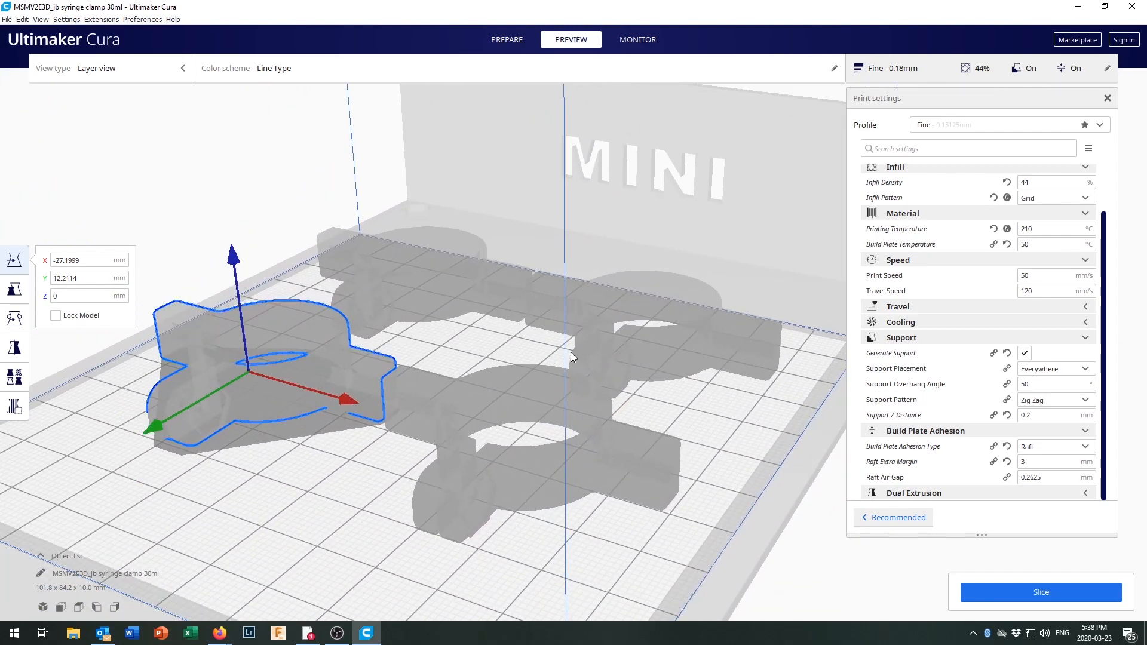